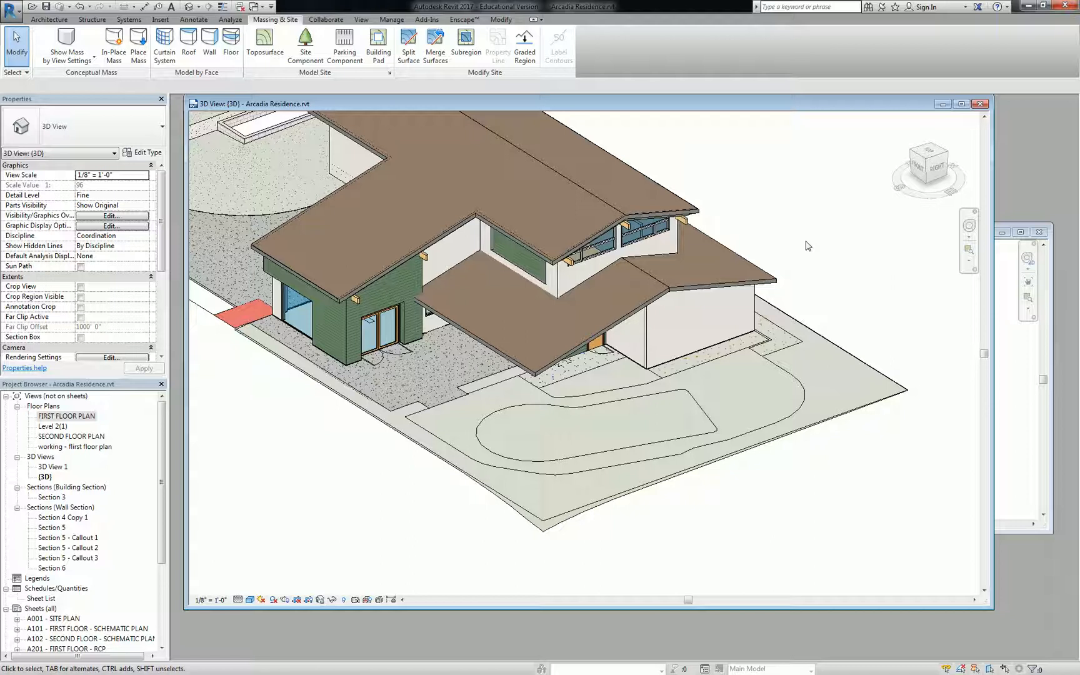
- Open the section view from the section line on the site plan sheet, examine the terrain cut, and return to the 3D view
left_click(1007, 370)
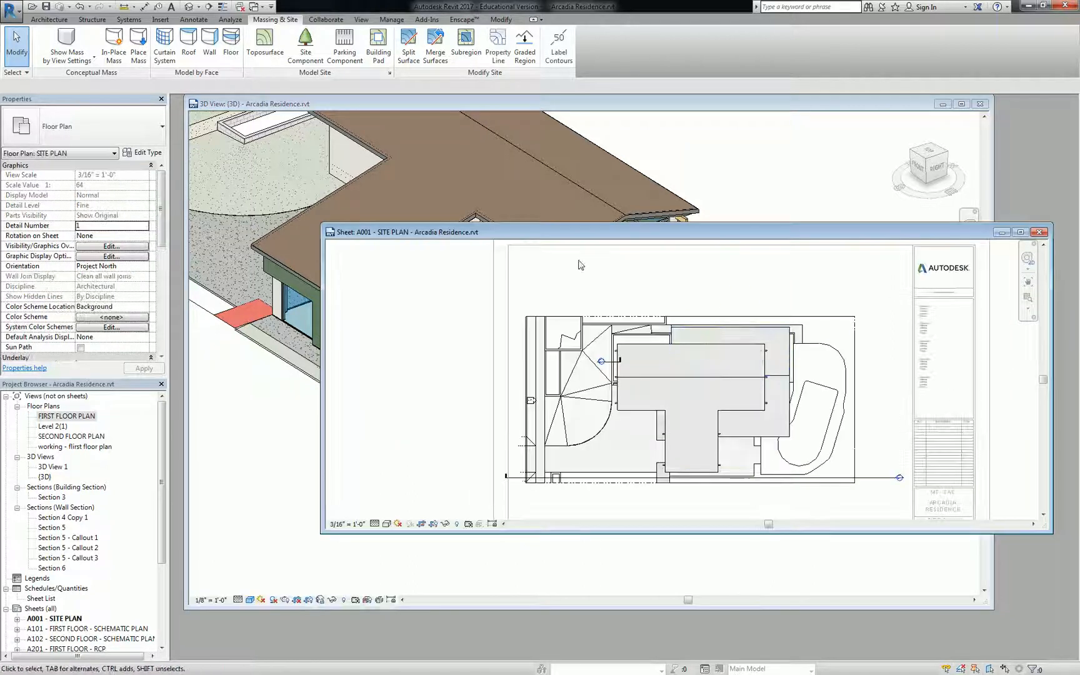
left_click(881, 479)
right_click(882, 479)
left_click(916, 229)
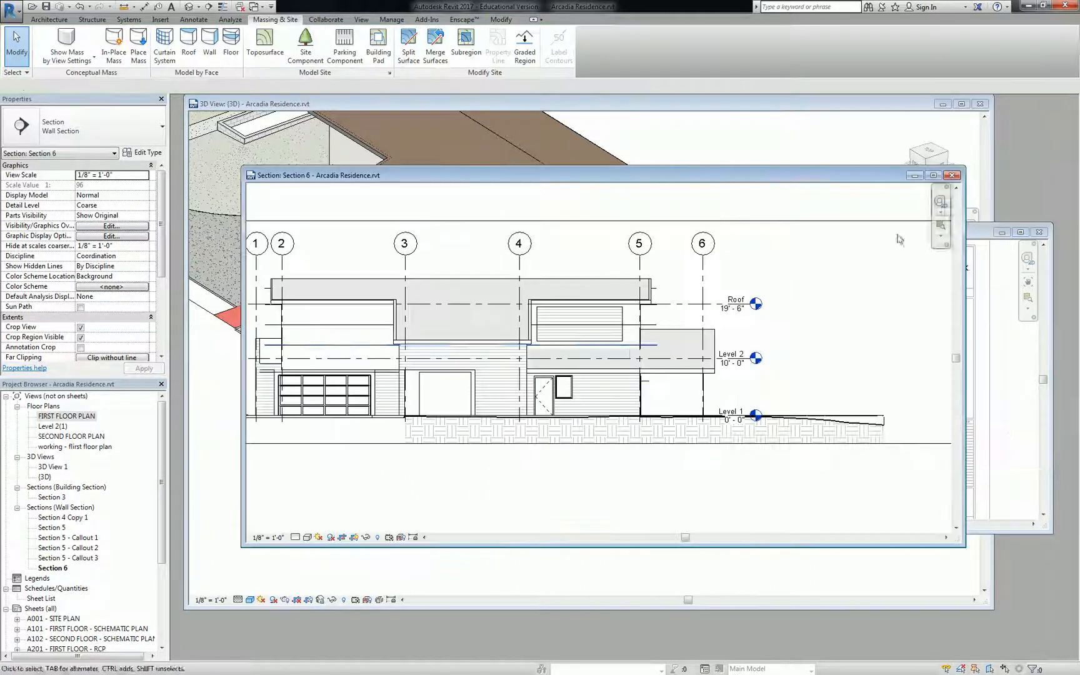
left_click(806, 433)
left_click(902, 328)
left_click(990, 398)
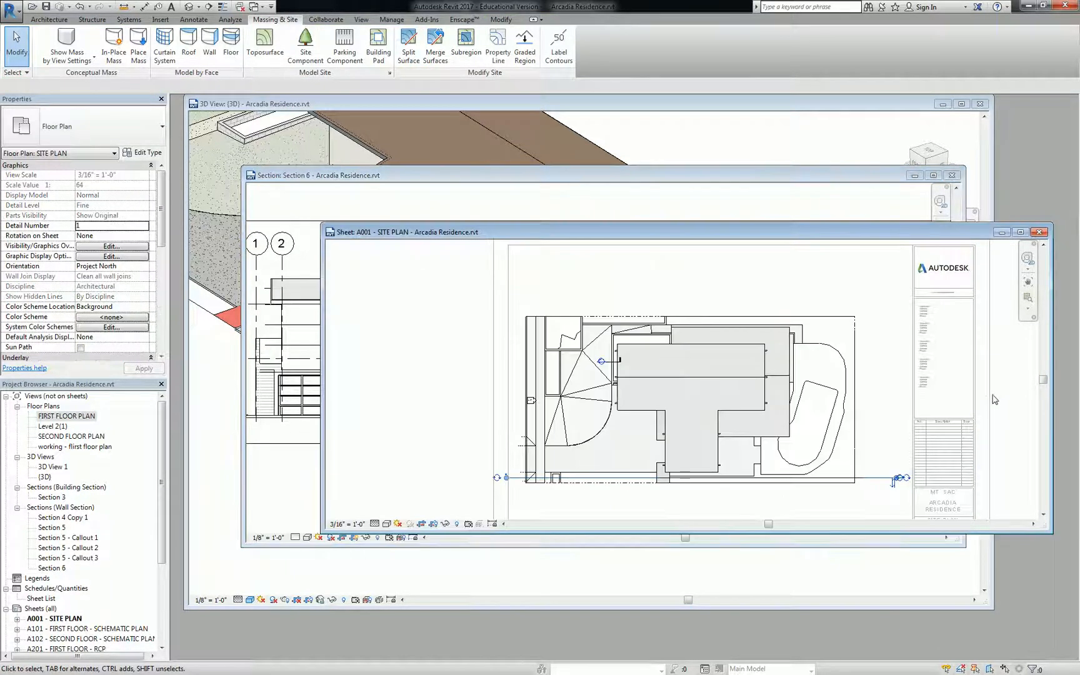
left_click(762, 132)
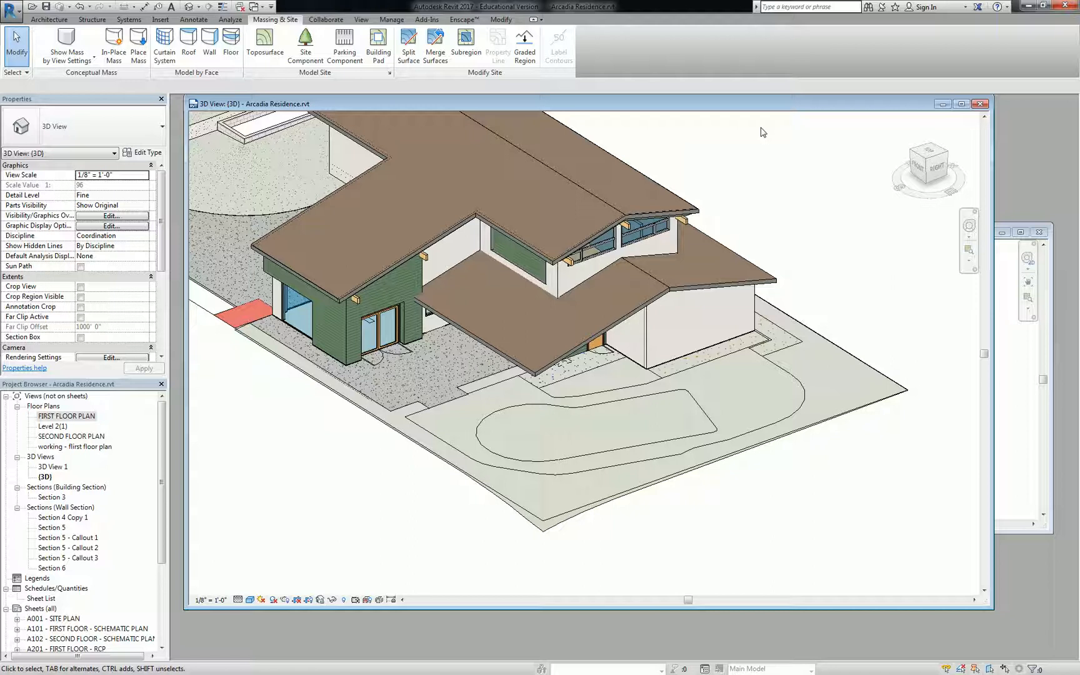
- Start a building pad in the 3D view, saving the project first
middle_click_drag(661, 349, 623, 409, "shift")
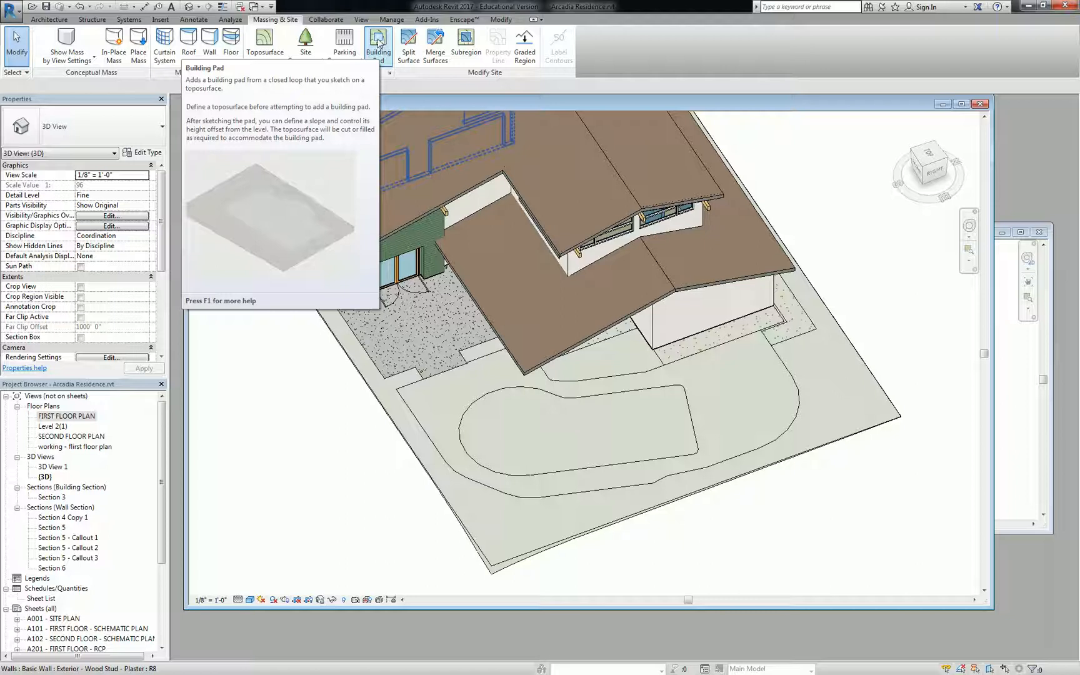
left_click(378, 42)
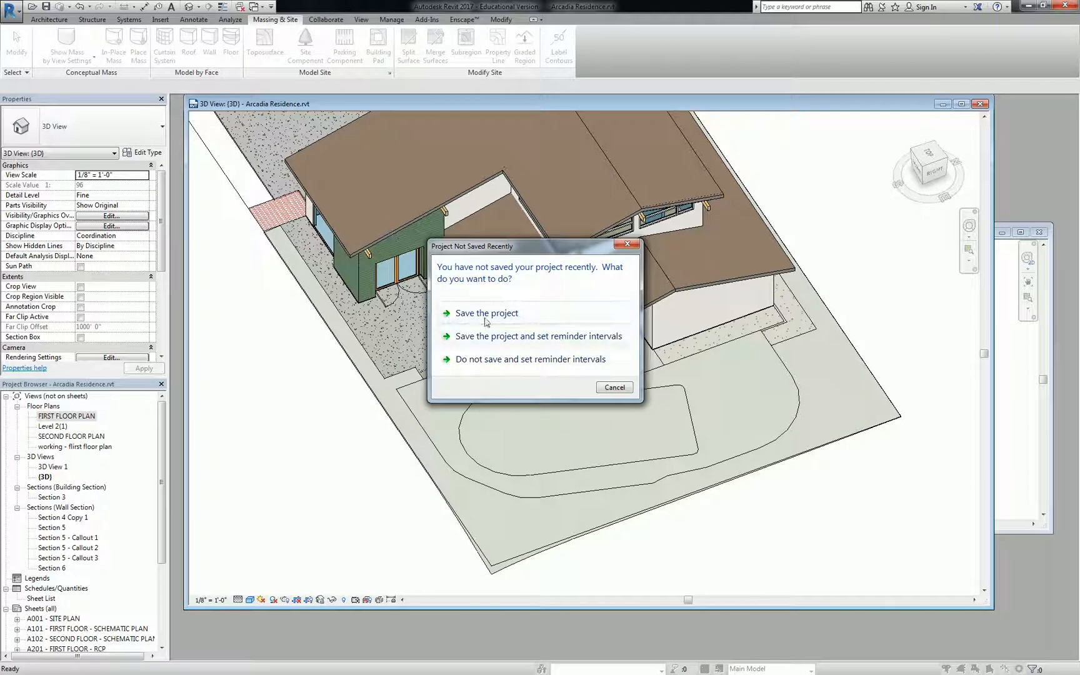
left_click(496, 305)
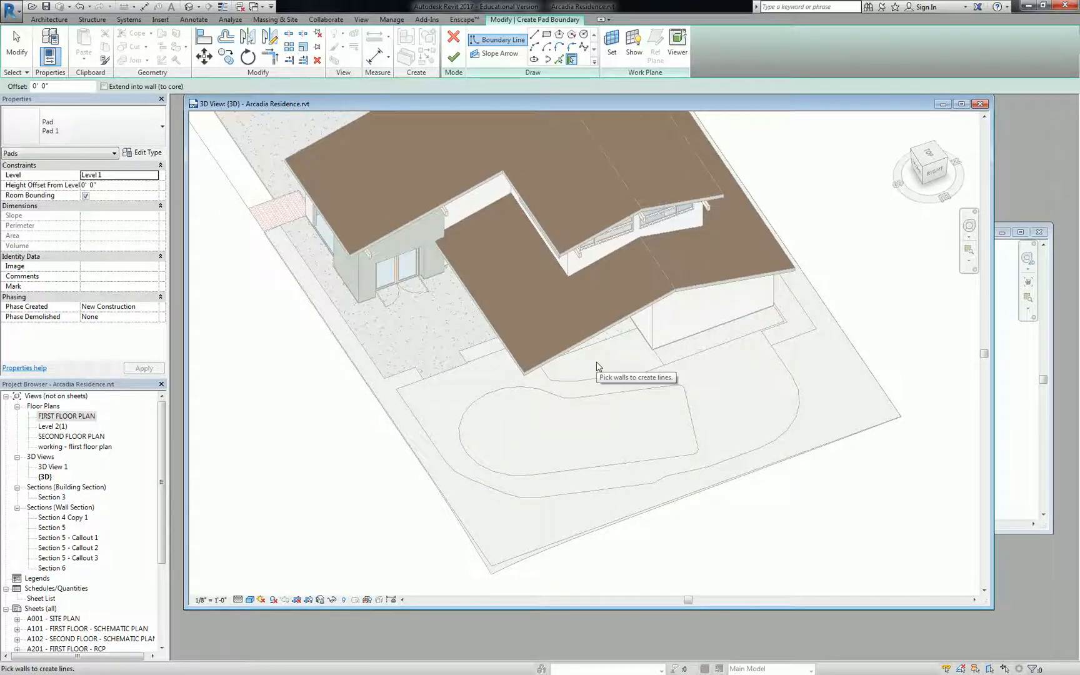
- Review the layer structure of the Pad 1 type and leave its type properties without editing
left_click(99, 130)
left_click(98, 128)
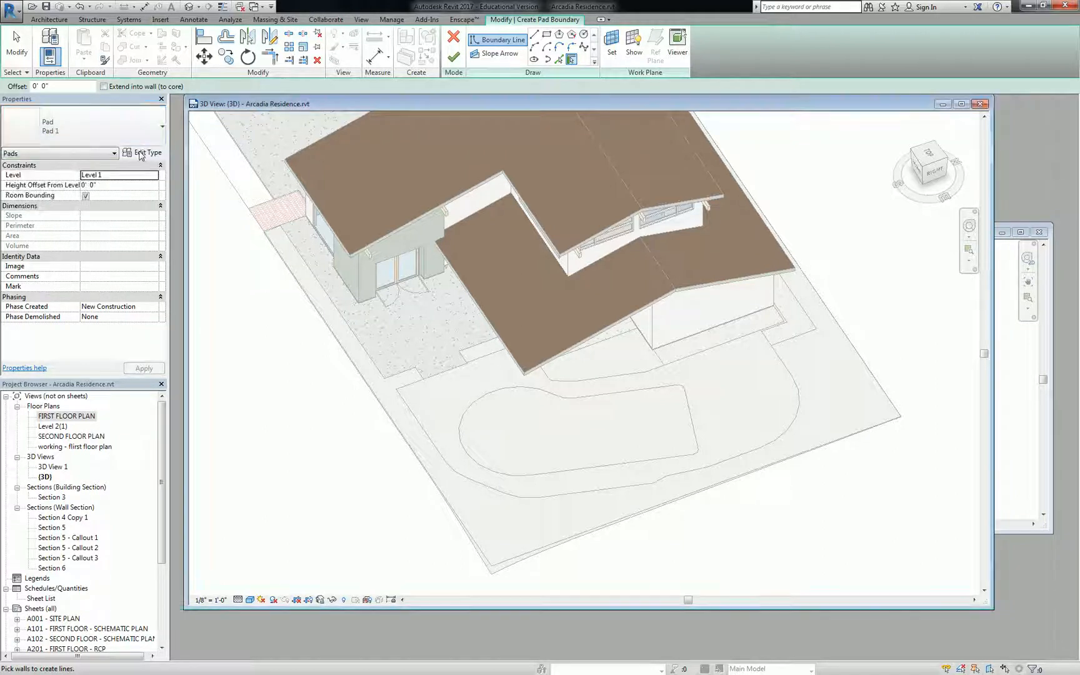
left_click(140, 153)
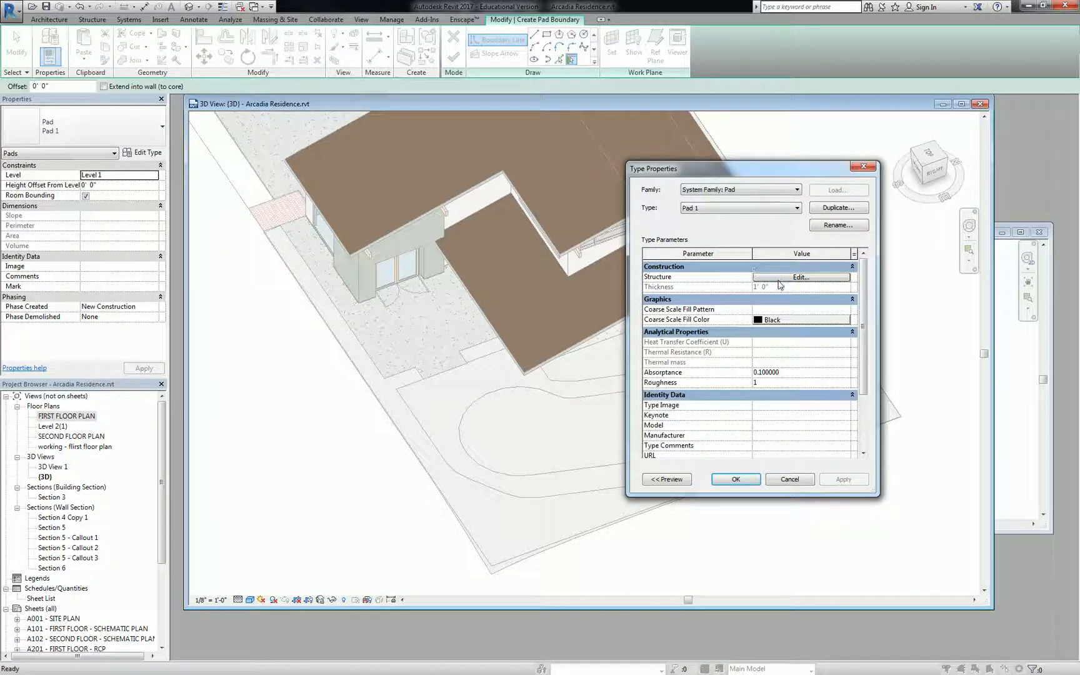
left_click(777, 283)
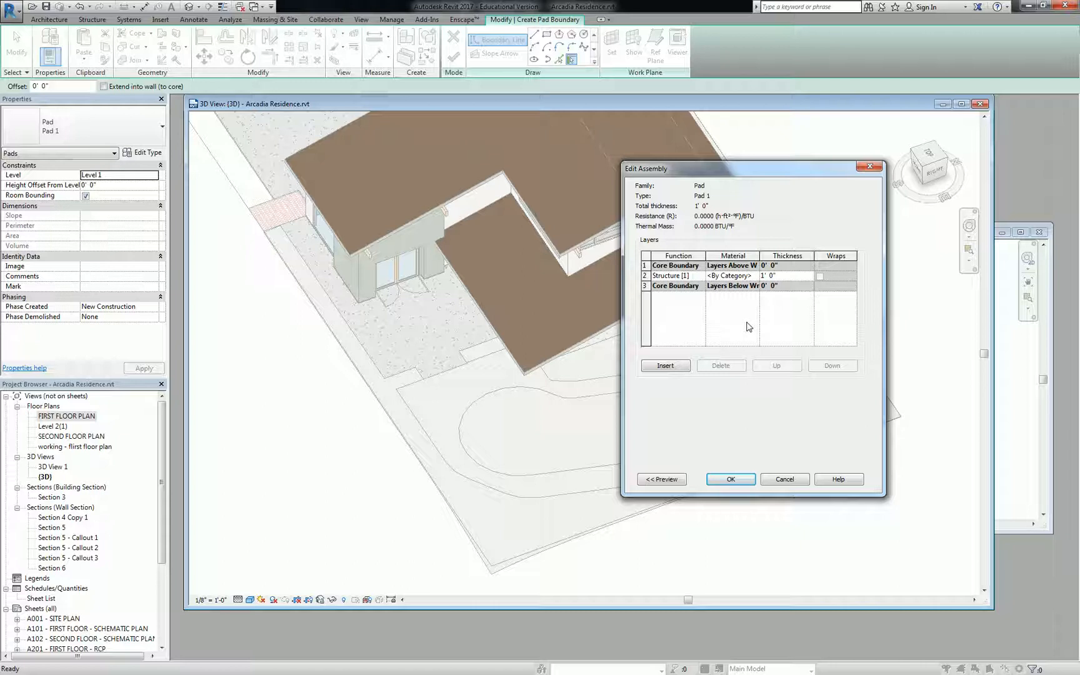
left_click(870, 167)
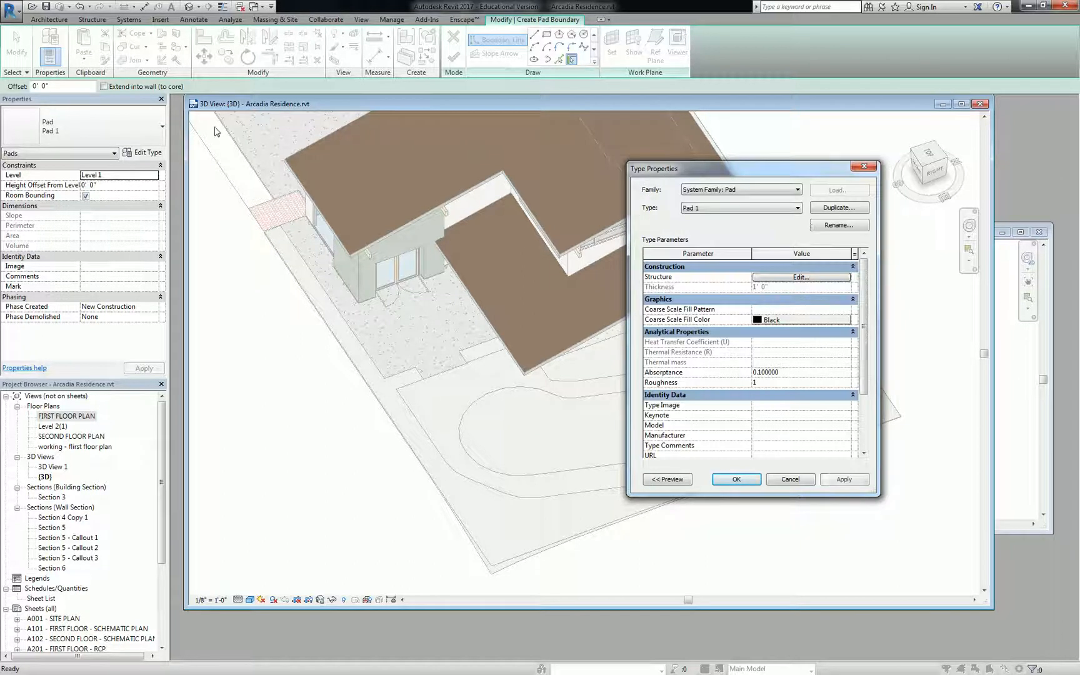
left_click(863, 166)
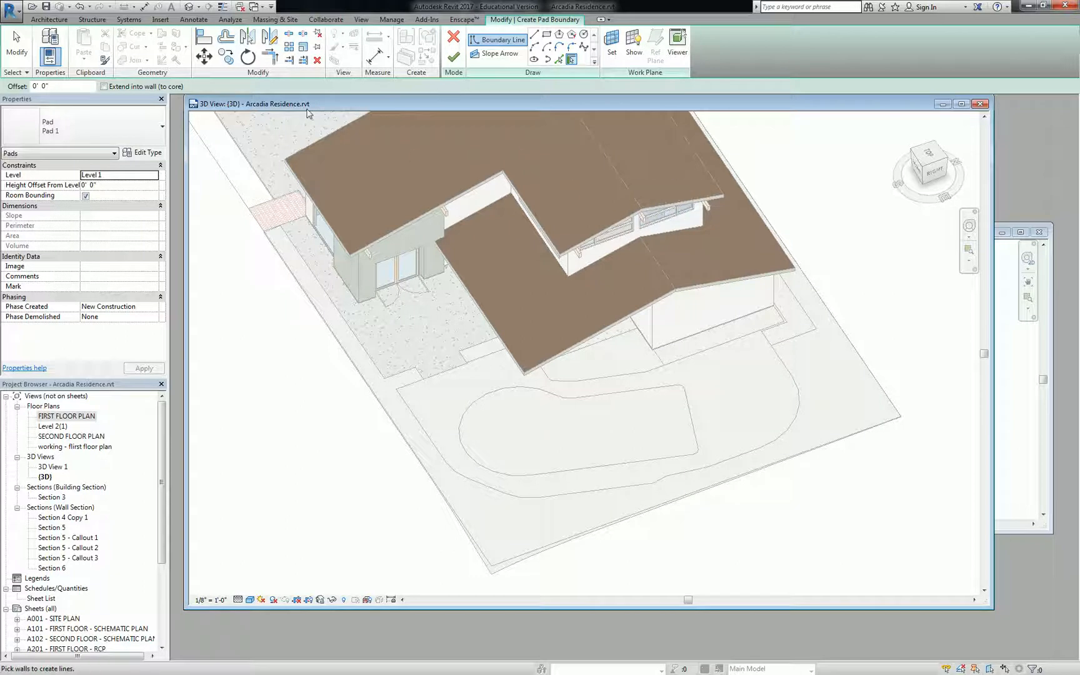
- Draw a rectangular pad boundary about 15'-6" wide over the curved outlines near the site corner and finish the building pad
left_click(547, 35)
left_click(511, 521)
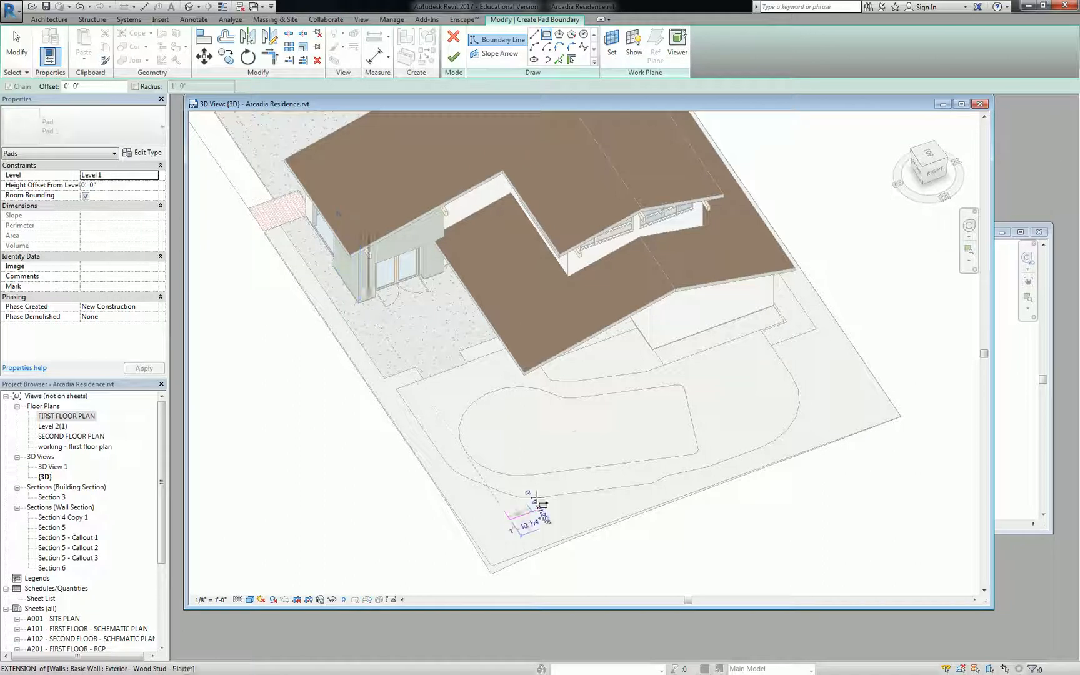
left_click(607, 407)
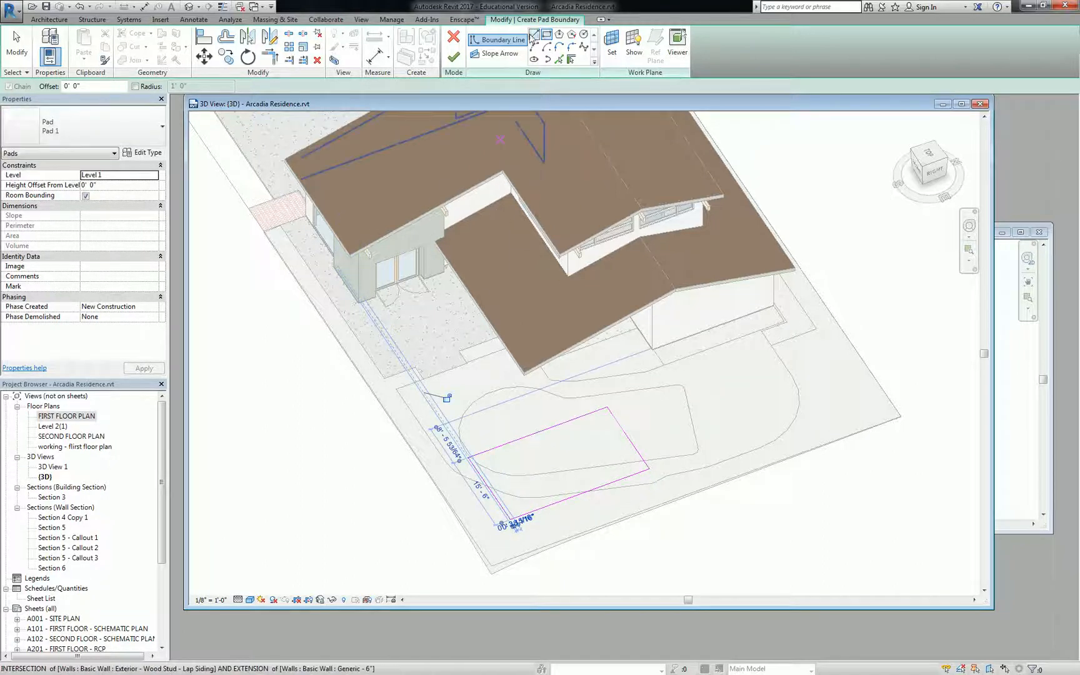
left_click(454, 57)
scroll(579, 458, "up", 1)
left_click(663, 509)
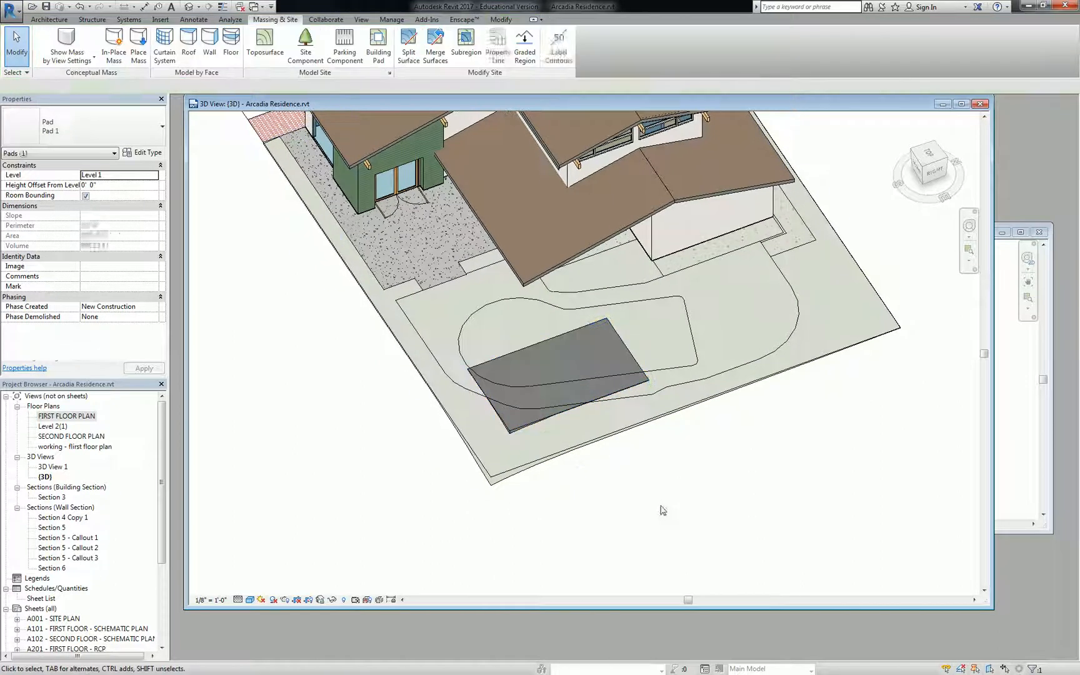
scroll(640, 530, "up", 2)
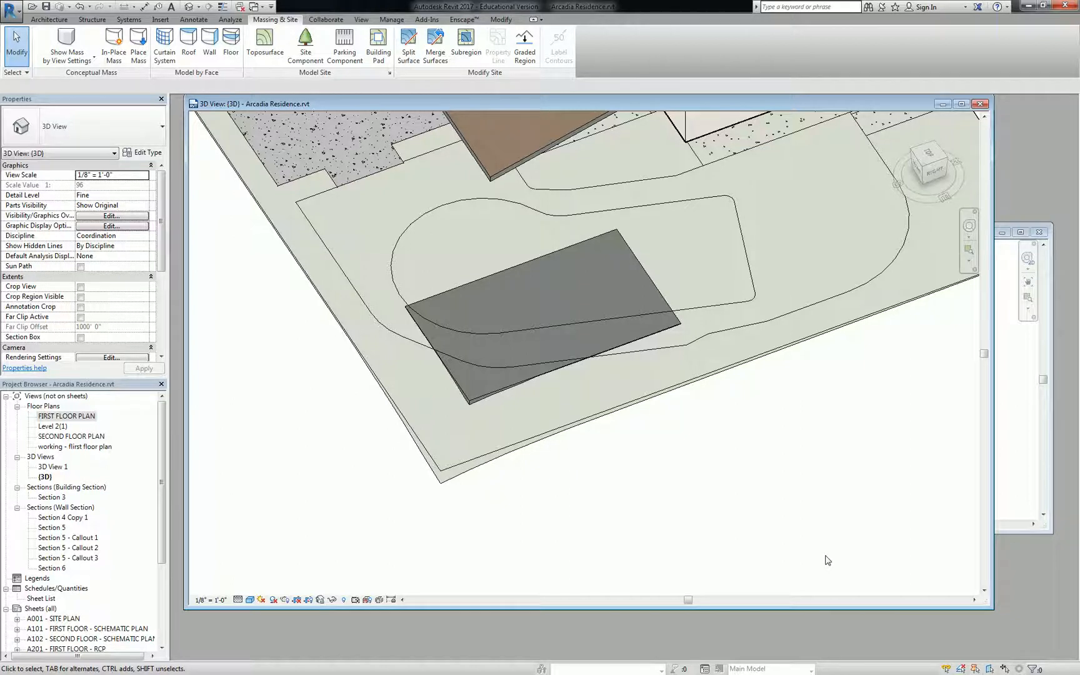
- Hide the pad to inspect the opening it cuts in the toposurface, and undo the hiding
left_click(526, 317)
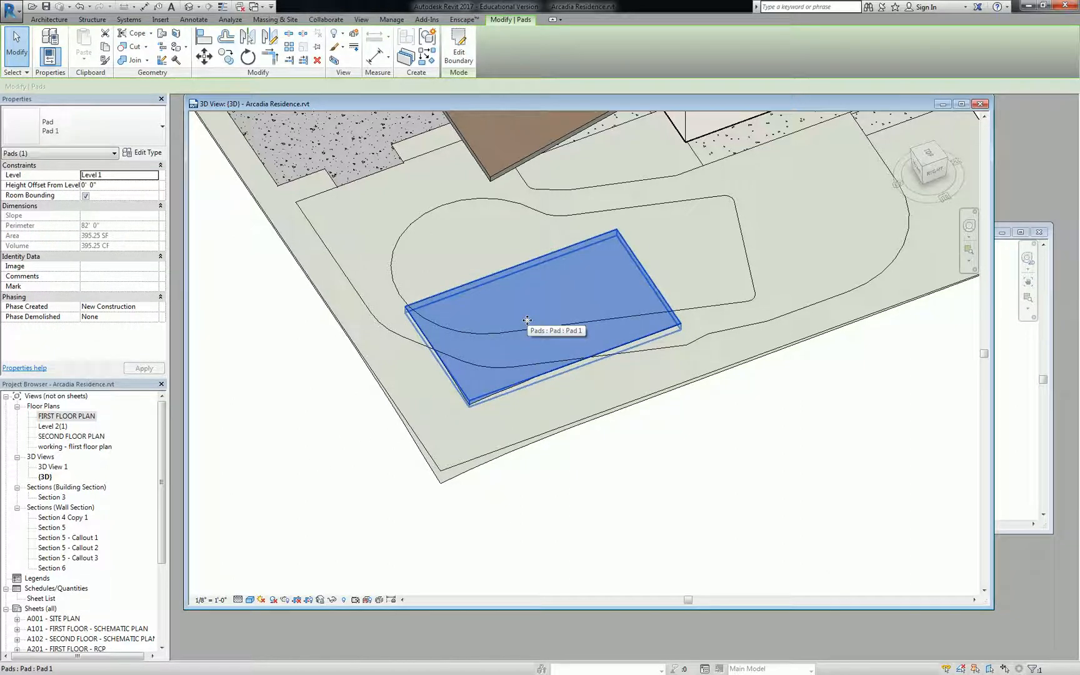
key("Escape")
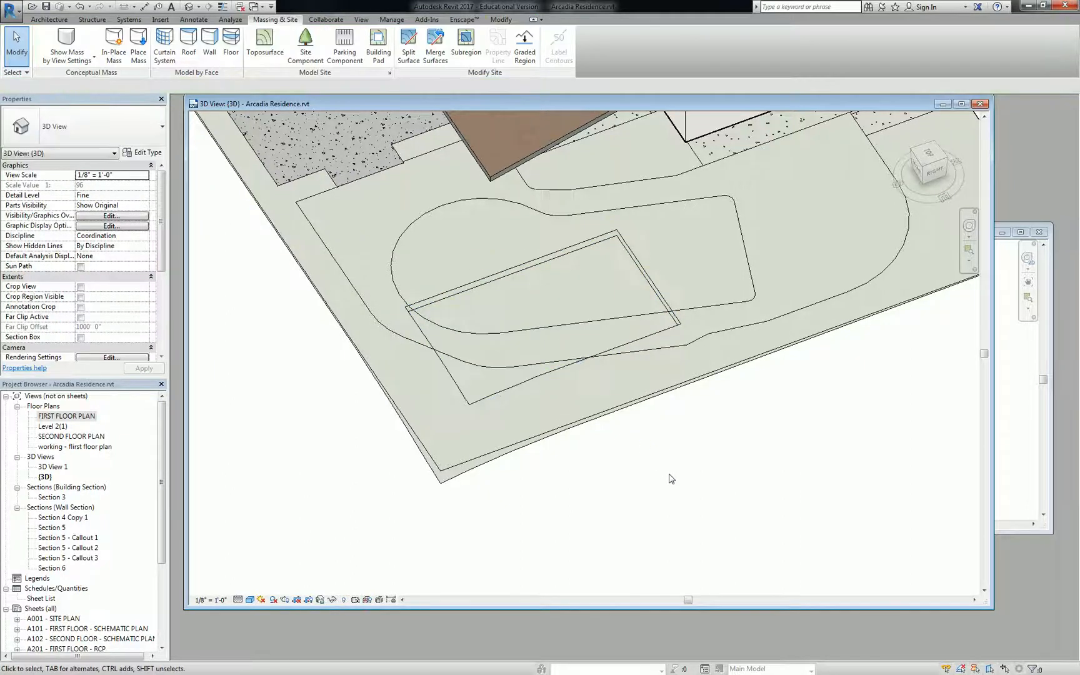
left_click(661, 400)
middle_click_drag(662, 400, 535, 446, "shift")
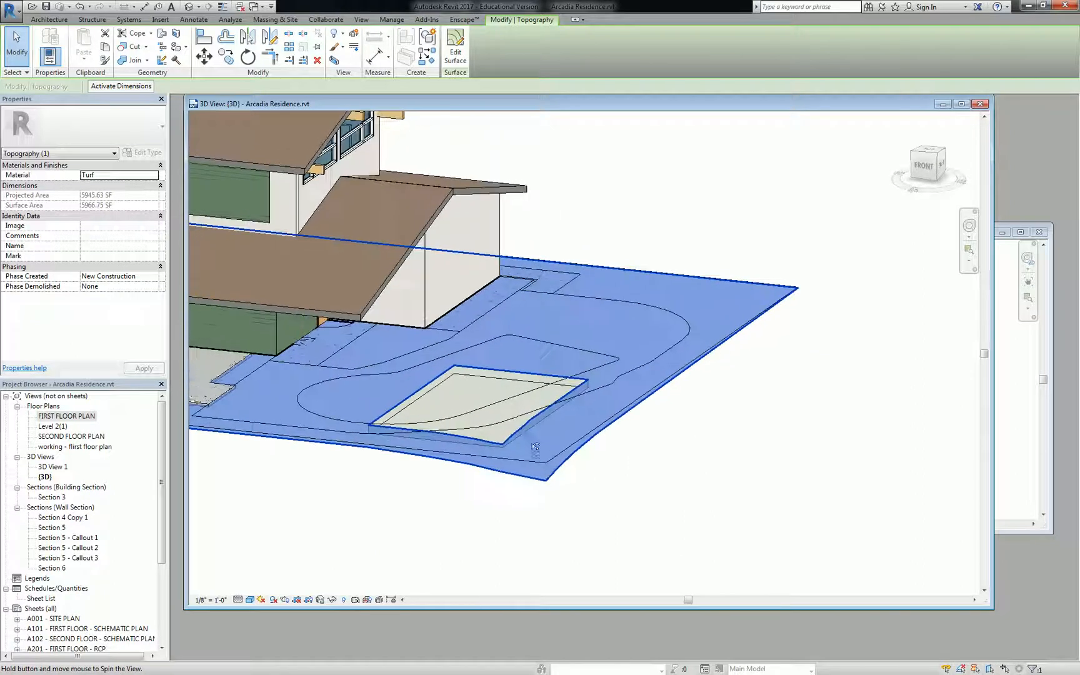
left_click(740, 519)
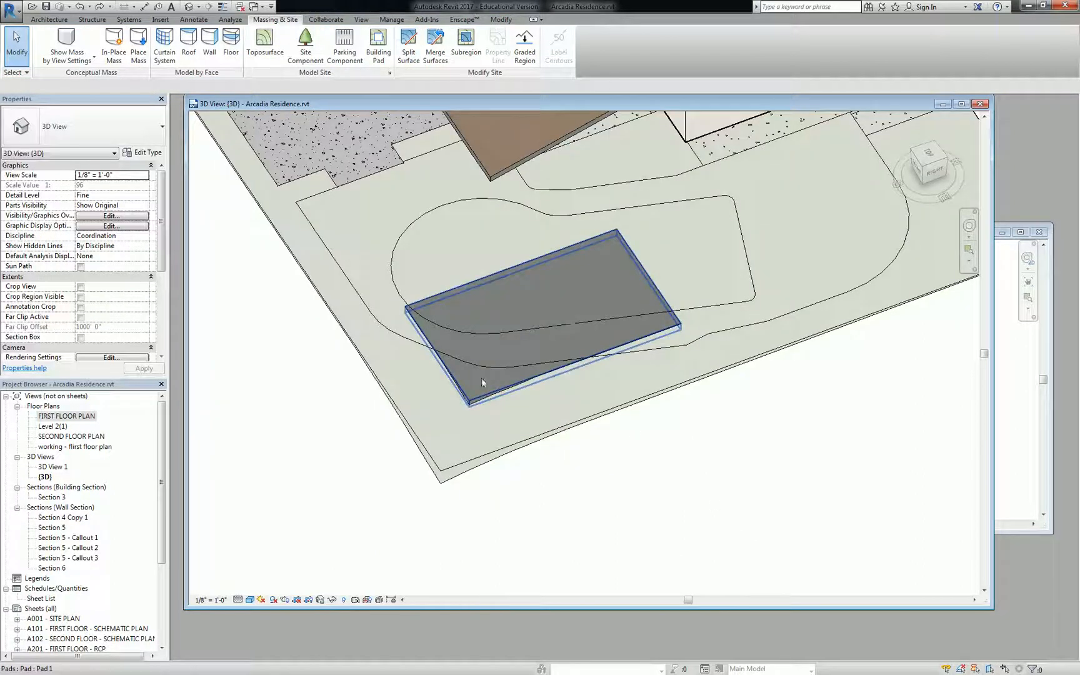
- Set the pad's height offset from Level 1 to -5' and inspect the lowered pad from below
left_click(483, 384)
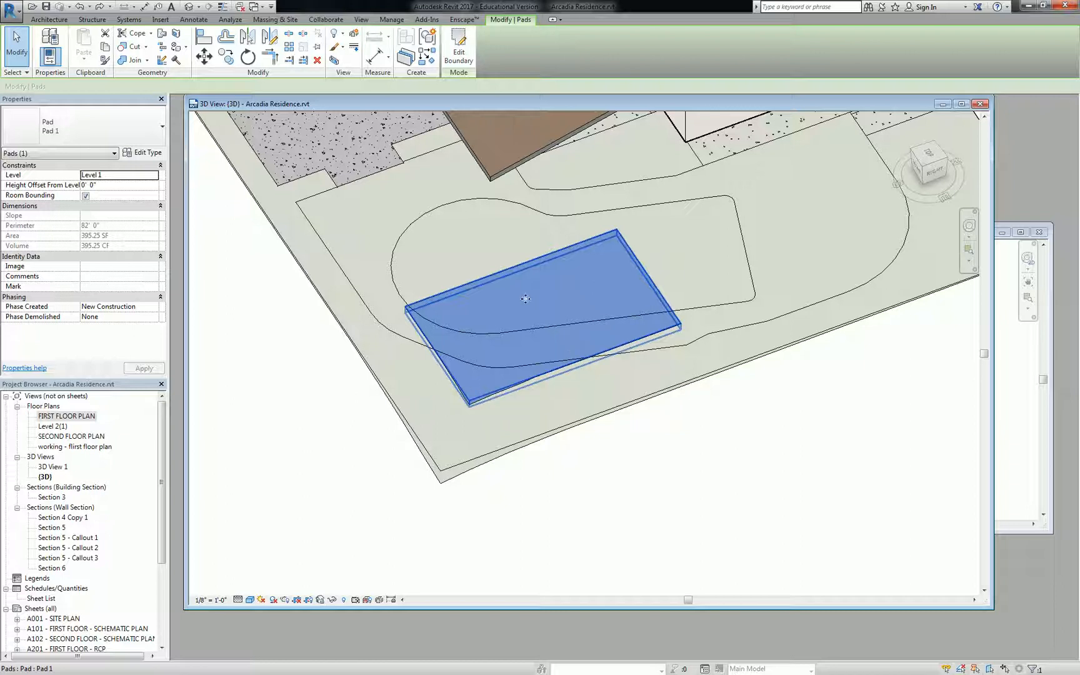
left_click(120, 187)
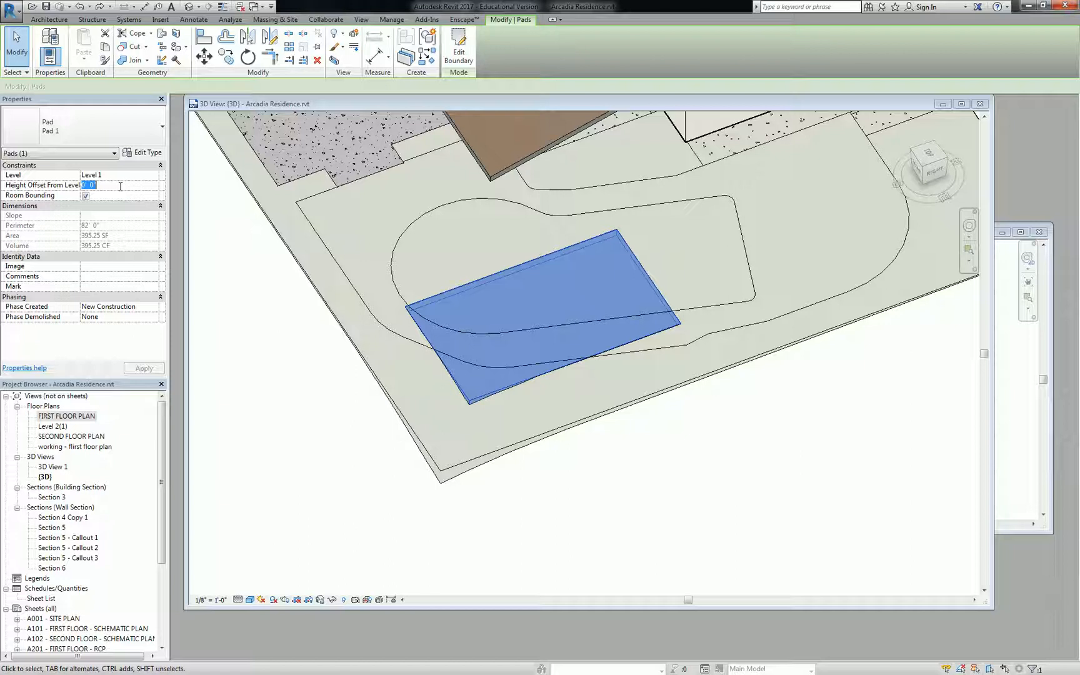
type("-5")
left_click(767, 502)
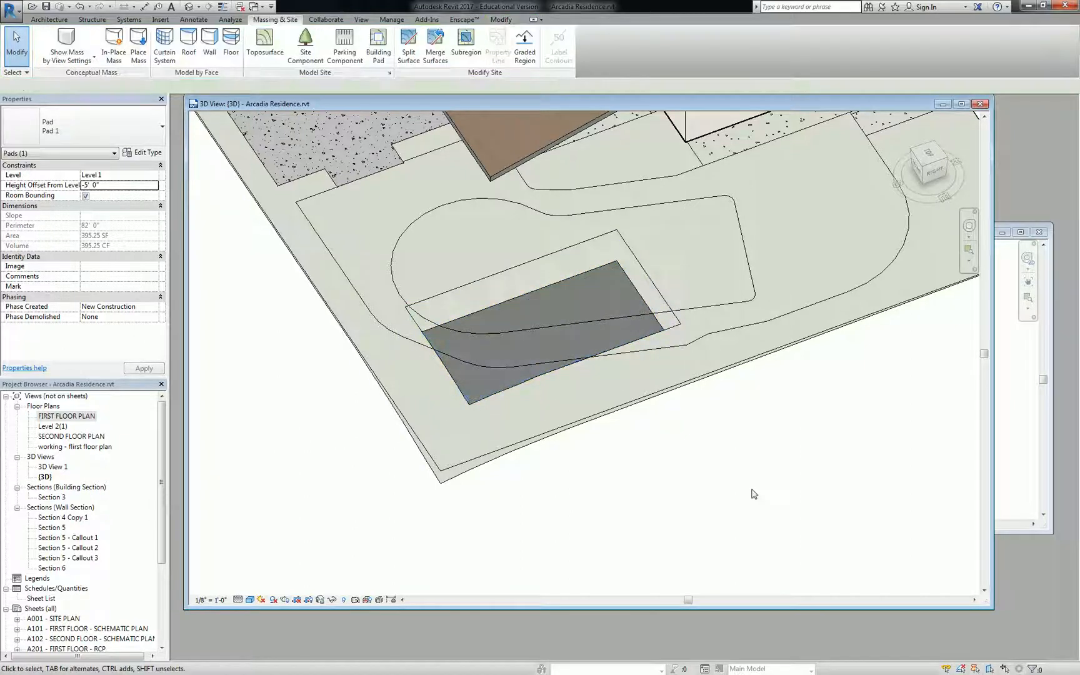
middle_click_drag(586, 421, 521, 528, "shift")
middle_click_drag(502, 357, 512, 384, "shift")
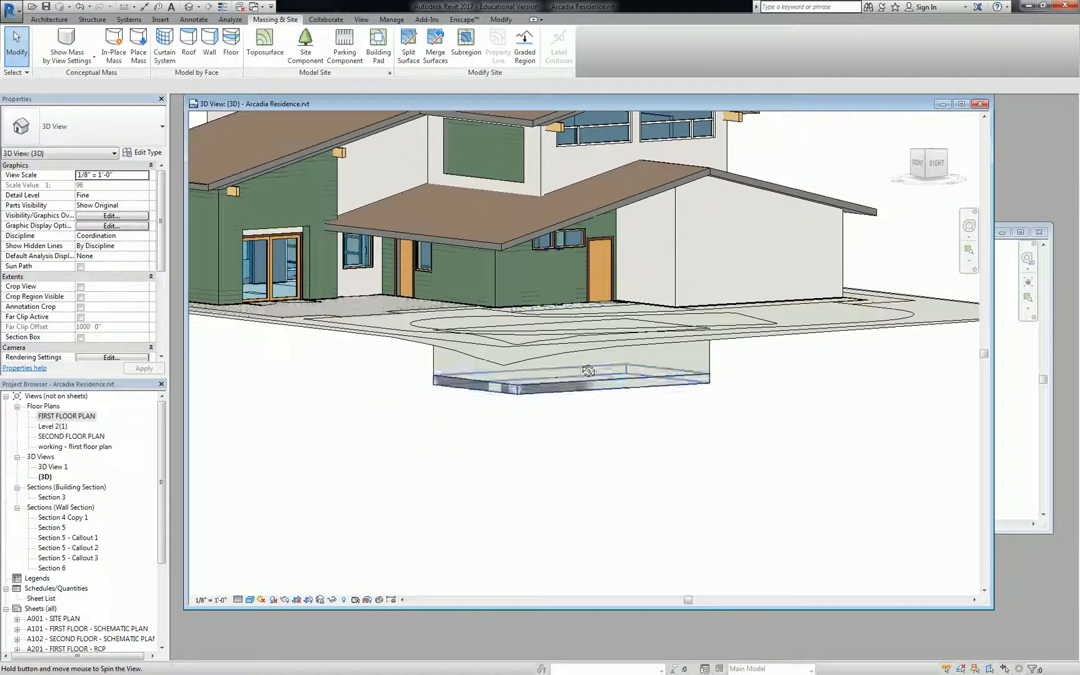
- Move the section line on the site plan sheet so it cuts through the pad, and open its section view
left_click(1005, 425)
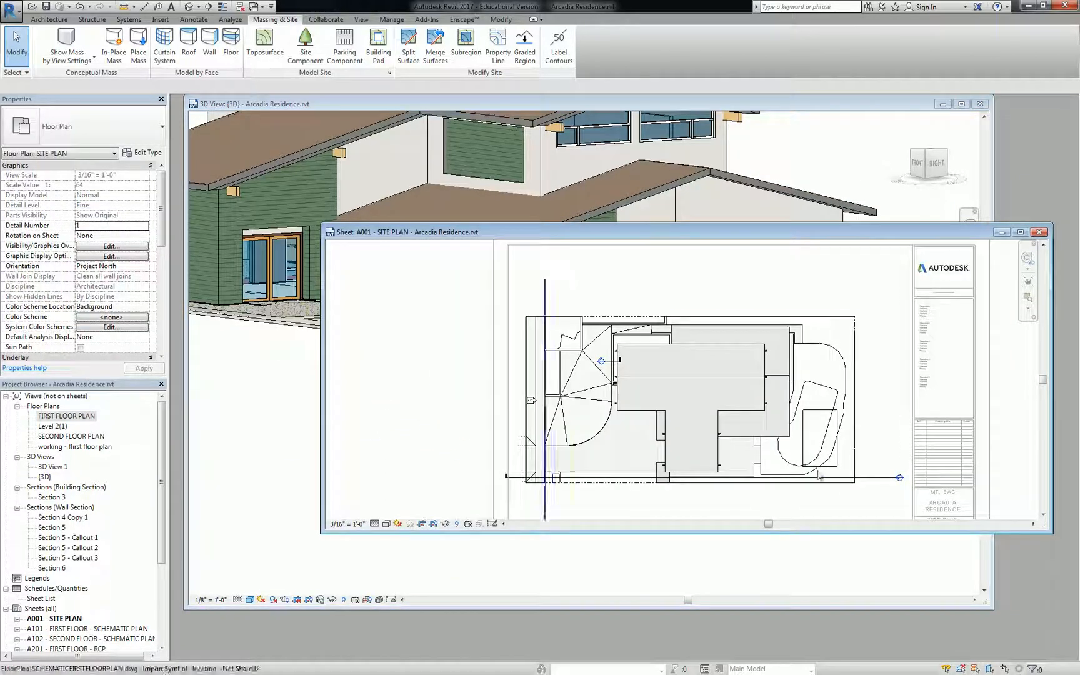
left_click(872, 478)
left_click_drag(869, 468, 866, 451)
right_click(867, 451)
left_click(913, 207)
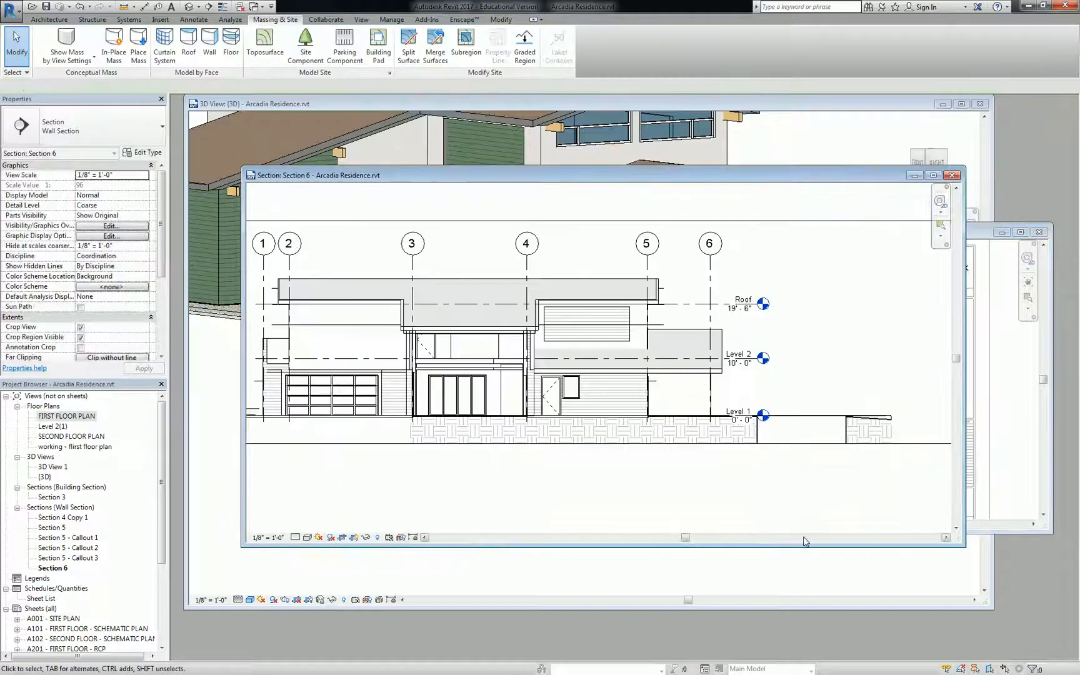
- Extend the section view's crop region downward until the full depth of the pad excavation is included
middle_click_drag(829, 403, 709, 379)
left_click(793, 419)
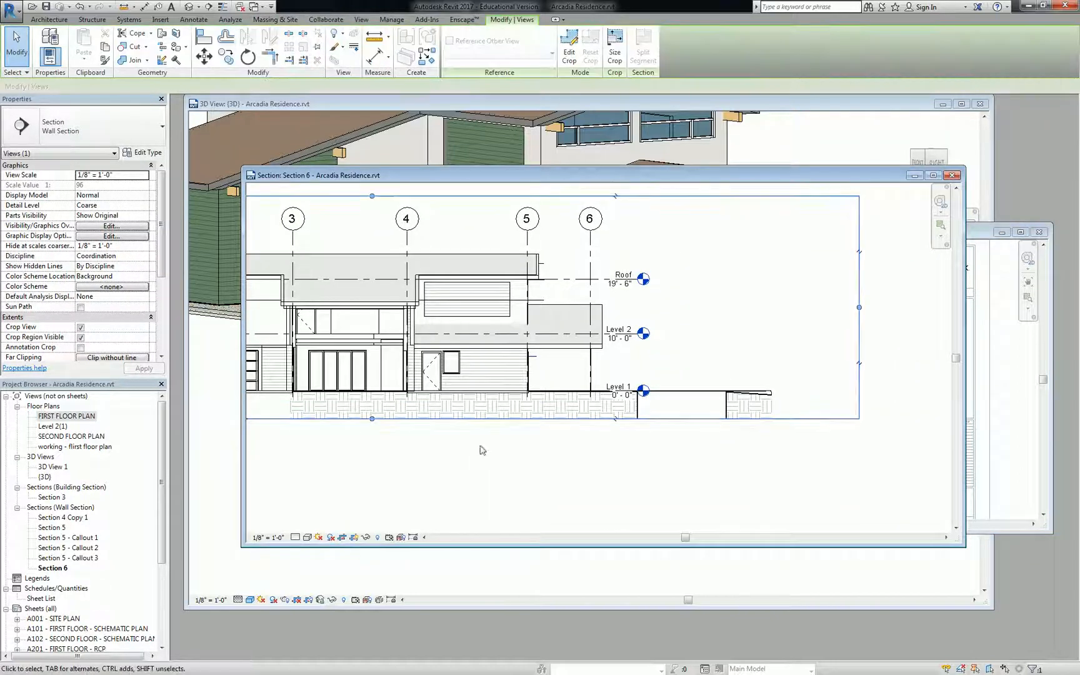
left_click_drag(373, 418, 372, 486)
scroll(729, 425, "up", 3)
left_click(703, 275)
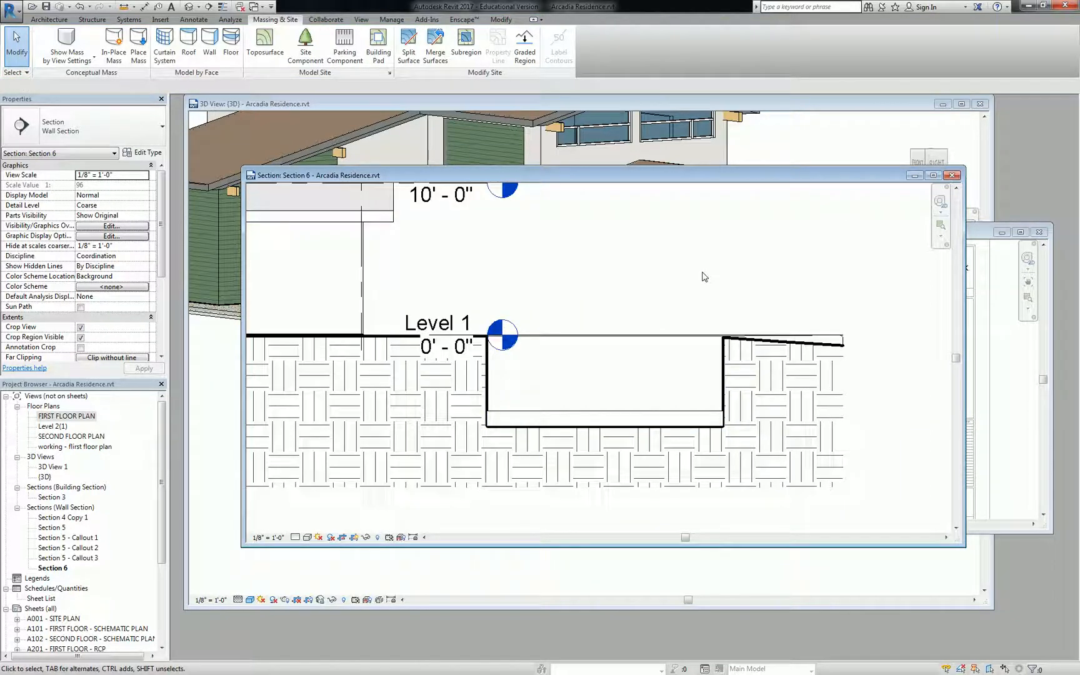
scroll(673, 291, "down", 3)
scroll(430, 331, "up", 2)
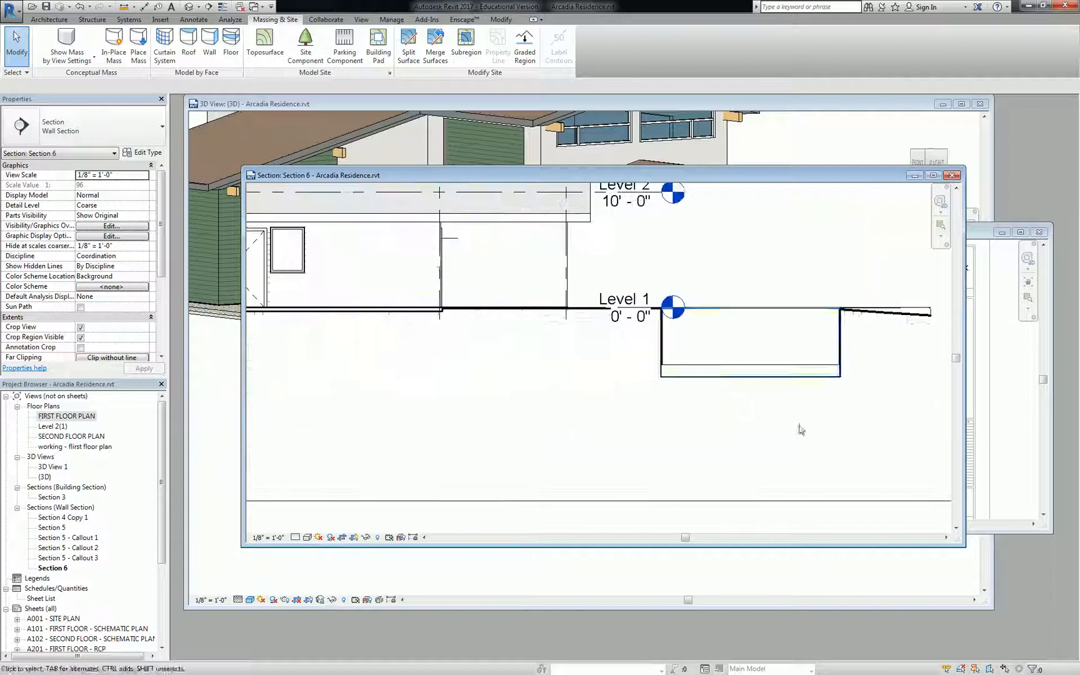
- Change the Pad 1 type's structure layer to Concrete, Cast-in-Place gray with a thickness of 0' 6"
left_click(757, 375)
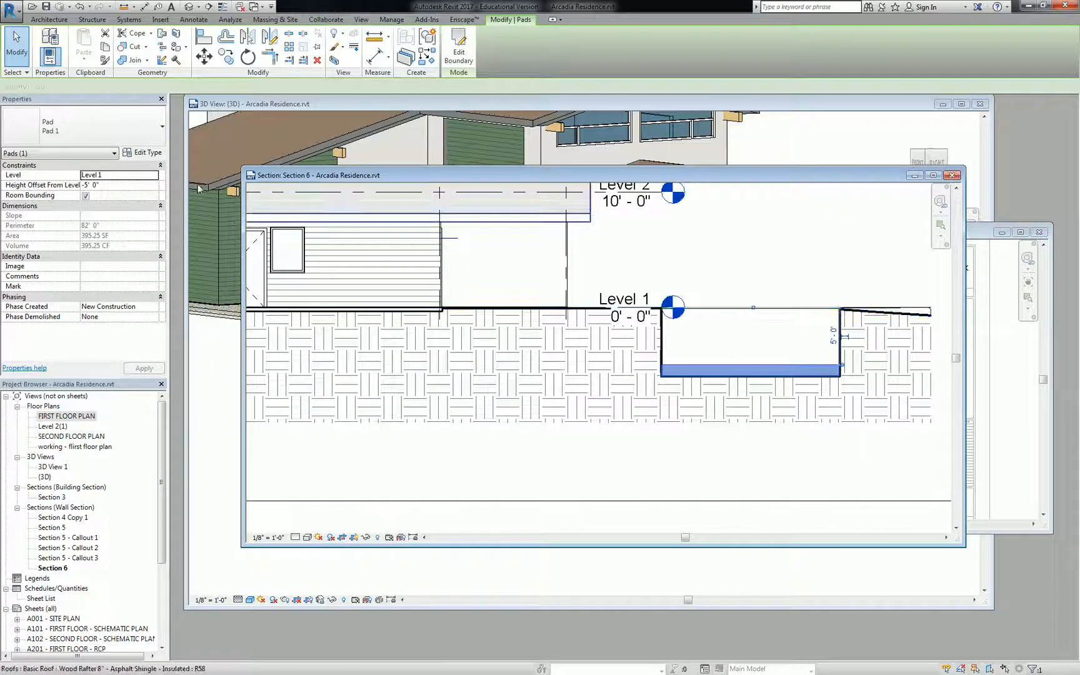
left_click(140, 155)
left_click(785, 281)
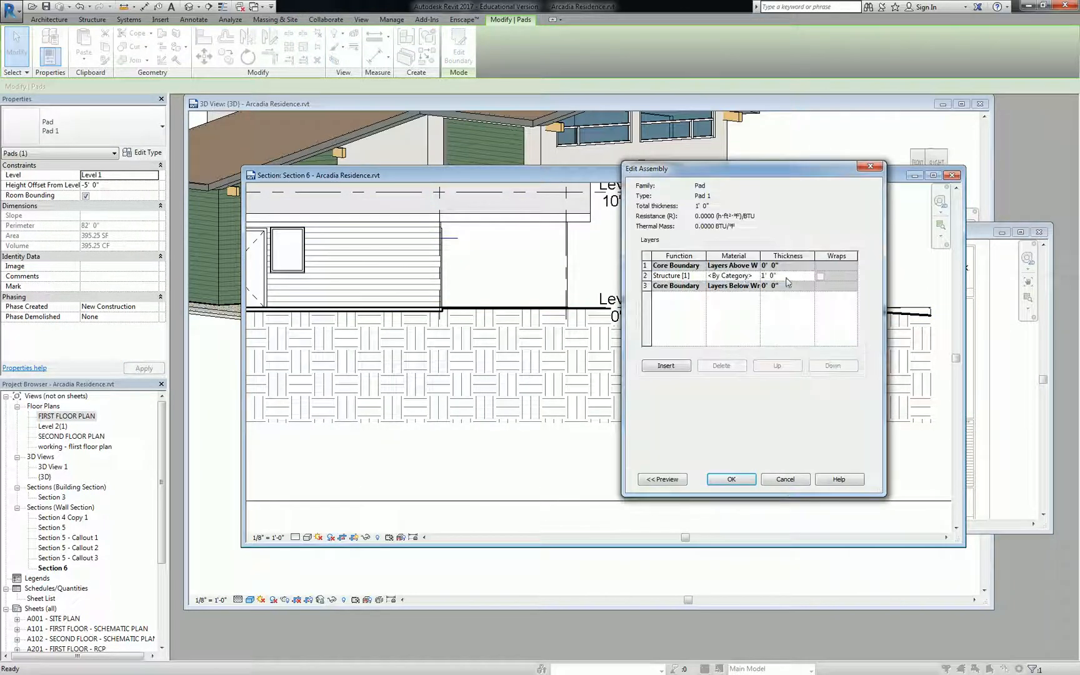
left_click(730, 276)
left_click(756, 275)
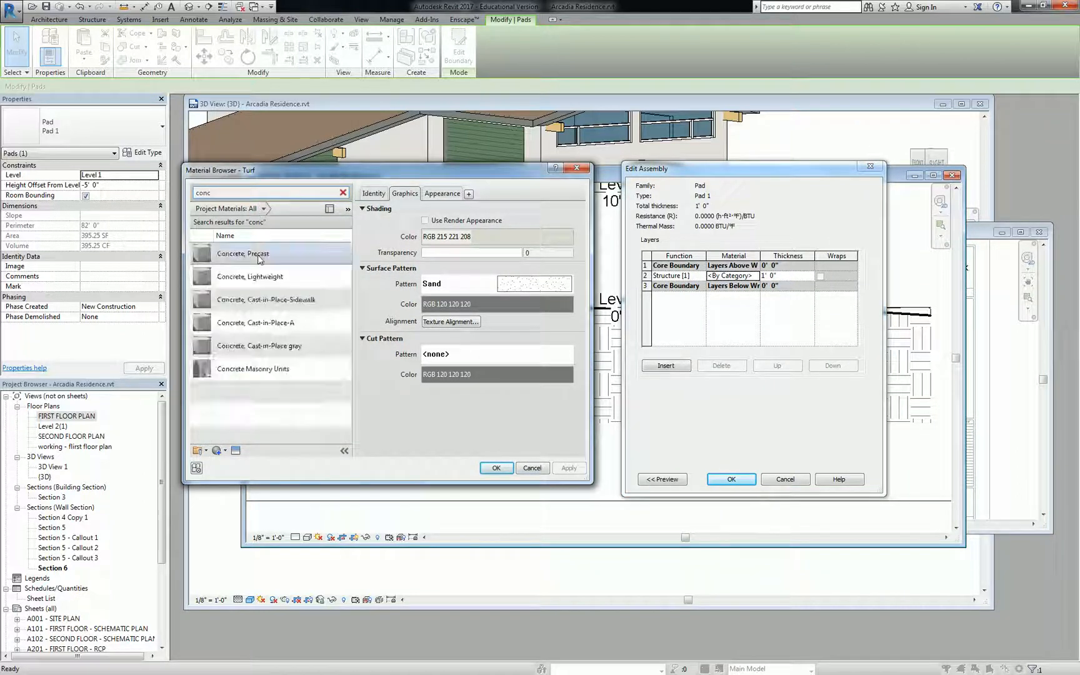
left_click(250, 325)
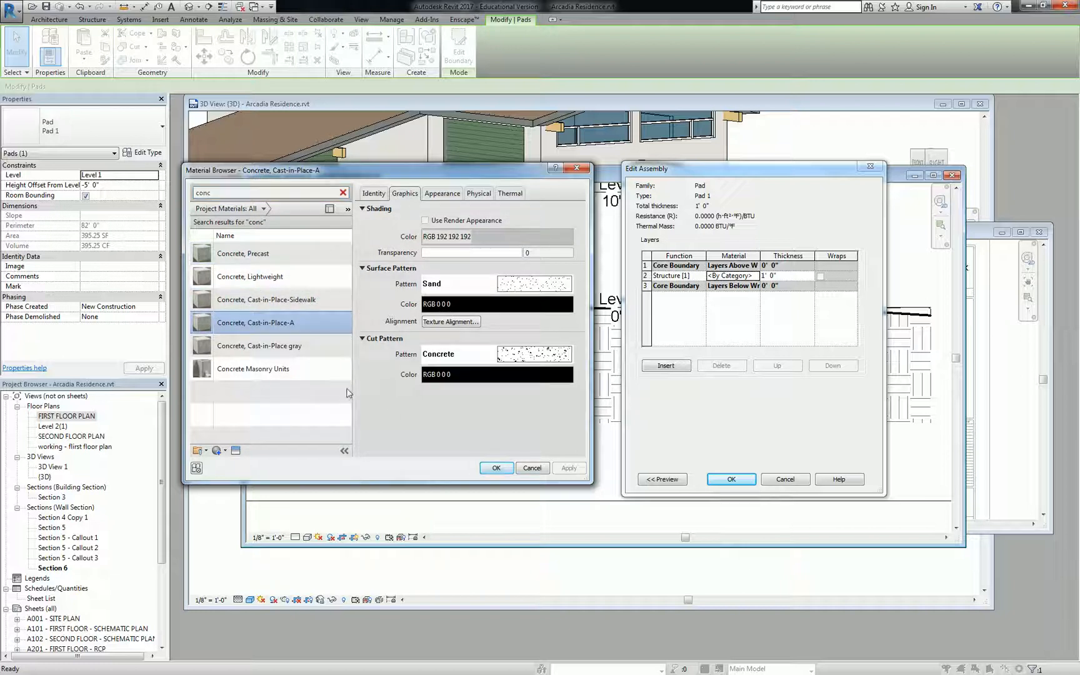
left_click(275, 346)
left_click(500, 468)
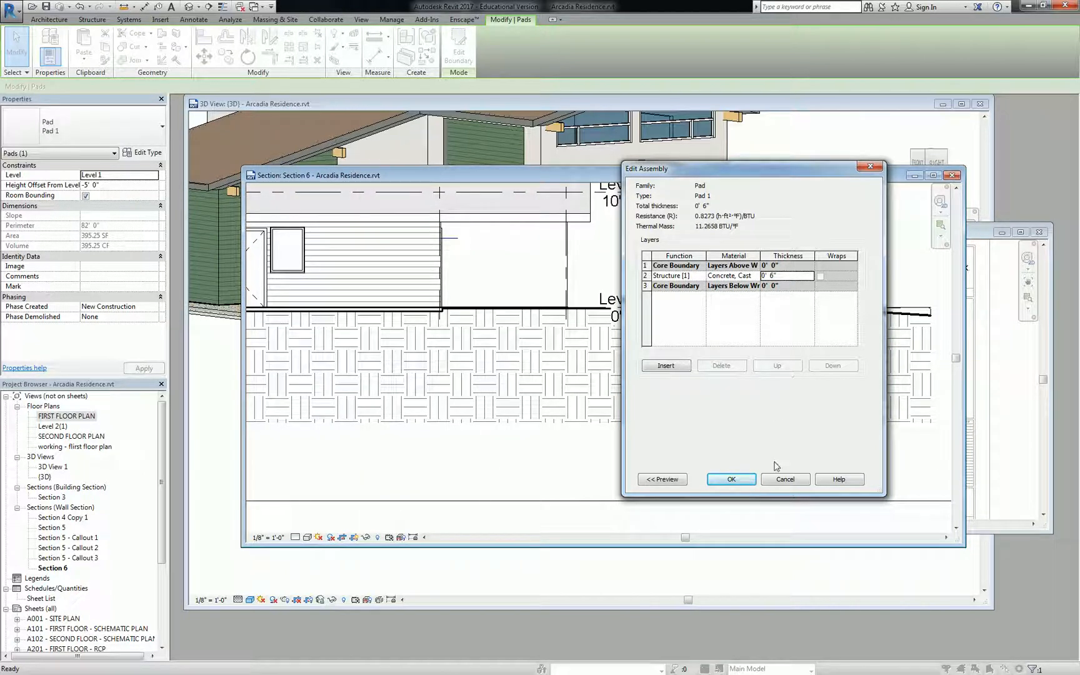
left_click(731, 478)
left_click(743, 480)
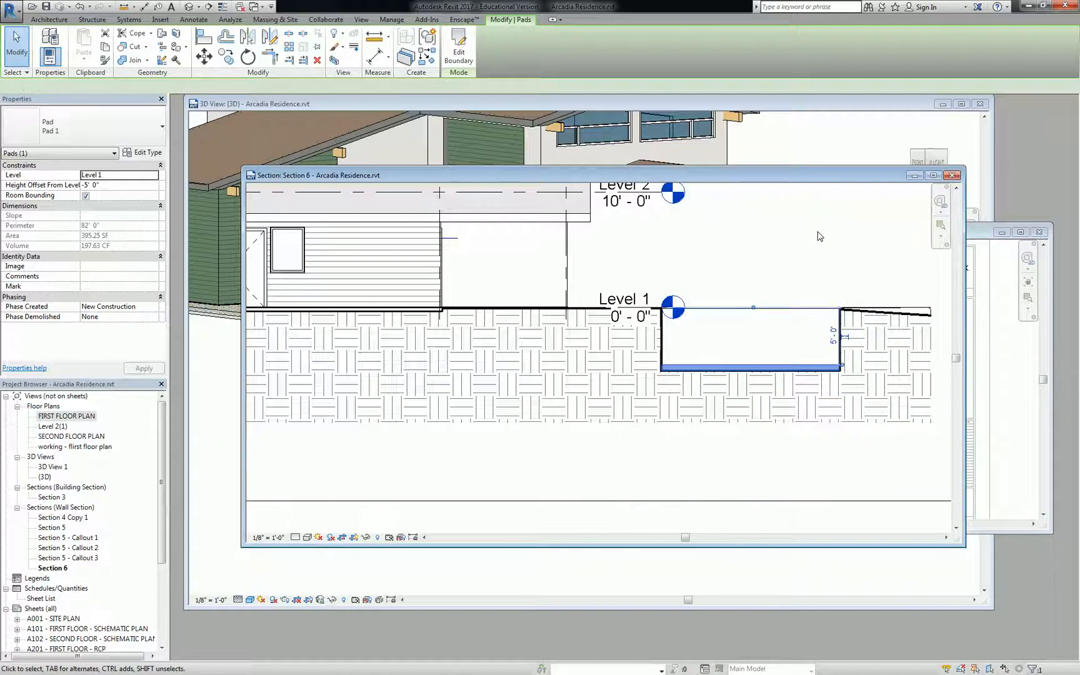
- Set the Section 6 view's detail level to Fine and inspect the pad's concrete cut pattern
left_click(823, 273)
scroll(747, 350, "up", 2)
left_click(295, 537)
left_click(308, 526)
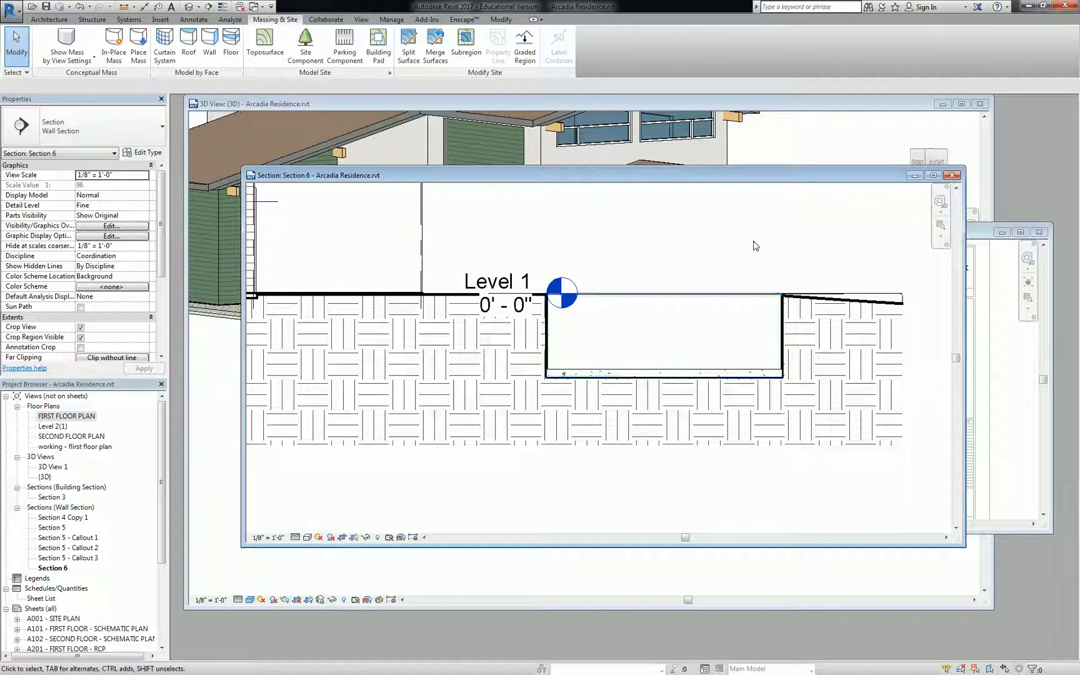
scroll(751, 279, "up", 2)
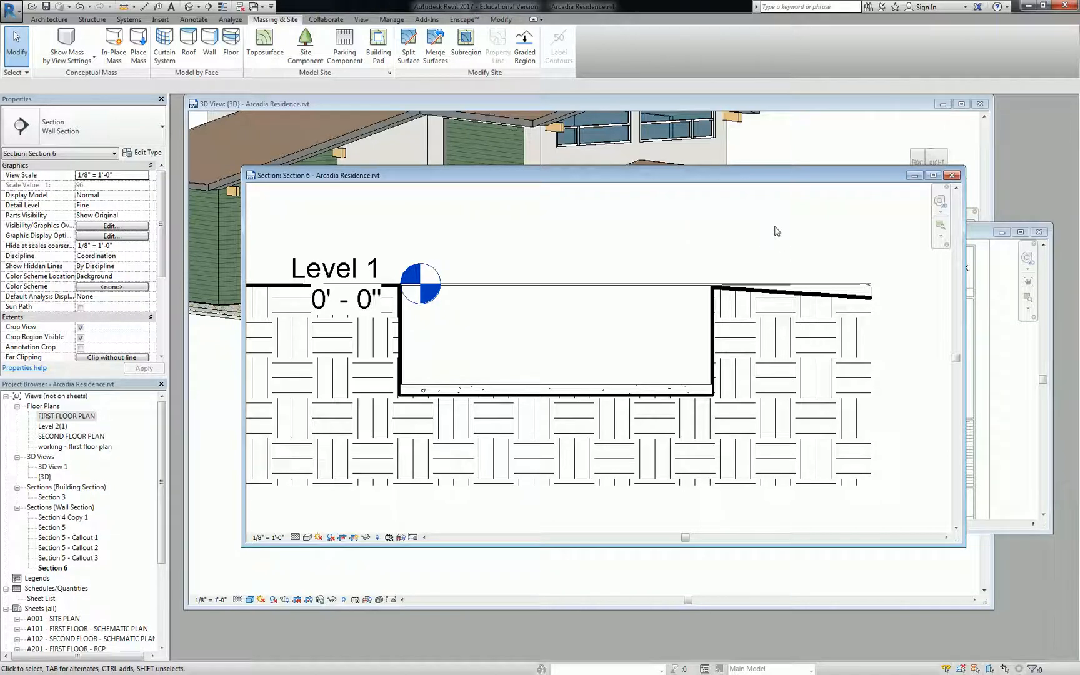
- Switch to the 3D view and examine the site from below and the concrete paving beside the patio doors
left_click(794, 146)
scroll(756, 256, "down", 2)
middle_click_drag(555, 374, 760, 187, "shift")
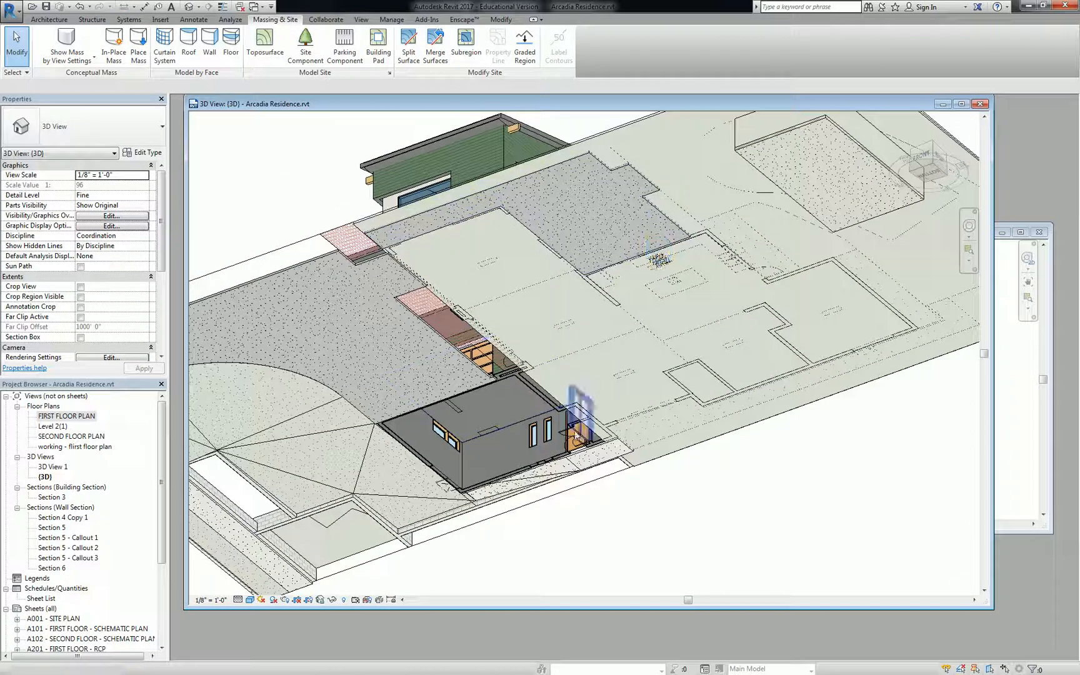
middle_click_drag(582, 408, 612, 355, "shift")
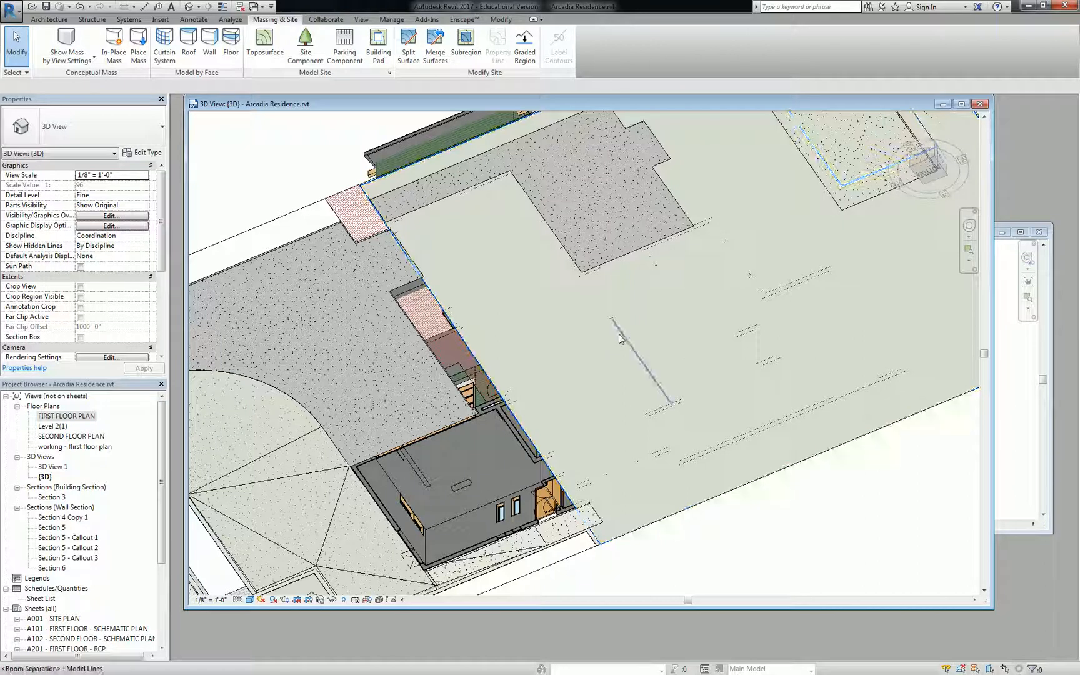
scroll(620, 337, "down", 4)
middle_click_drag(734, 235, 685, 335, "shift")
scroll(685, 338, "up", 10)
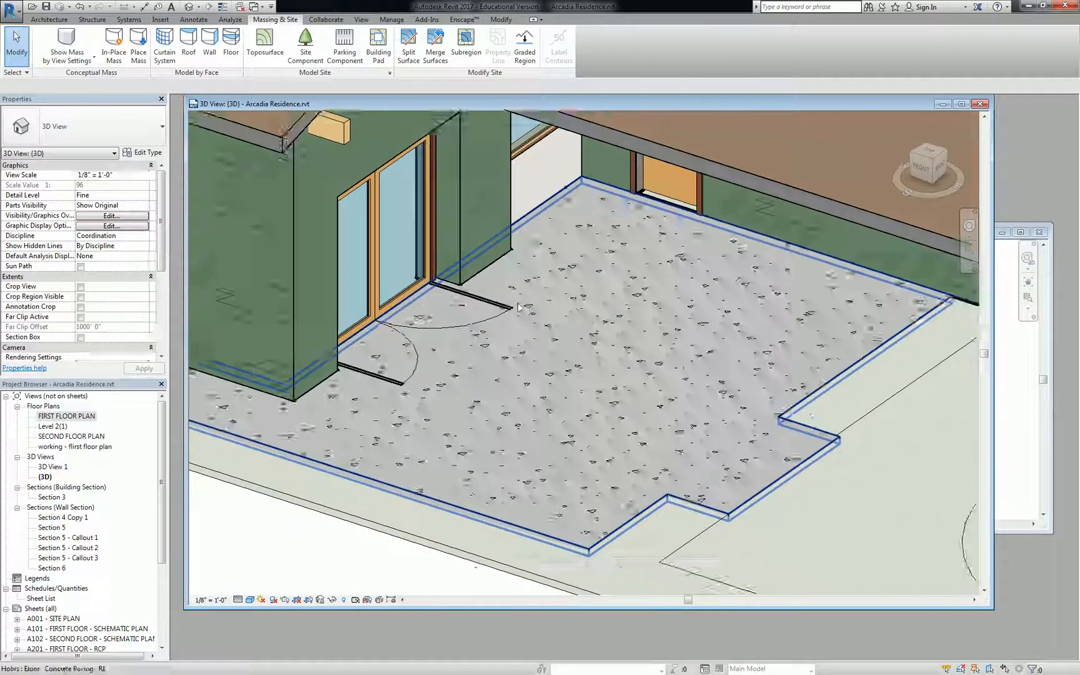
scroll(309, 350, "up", 4)
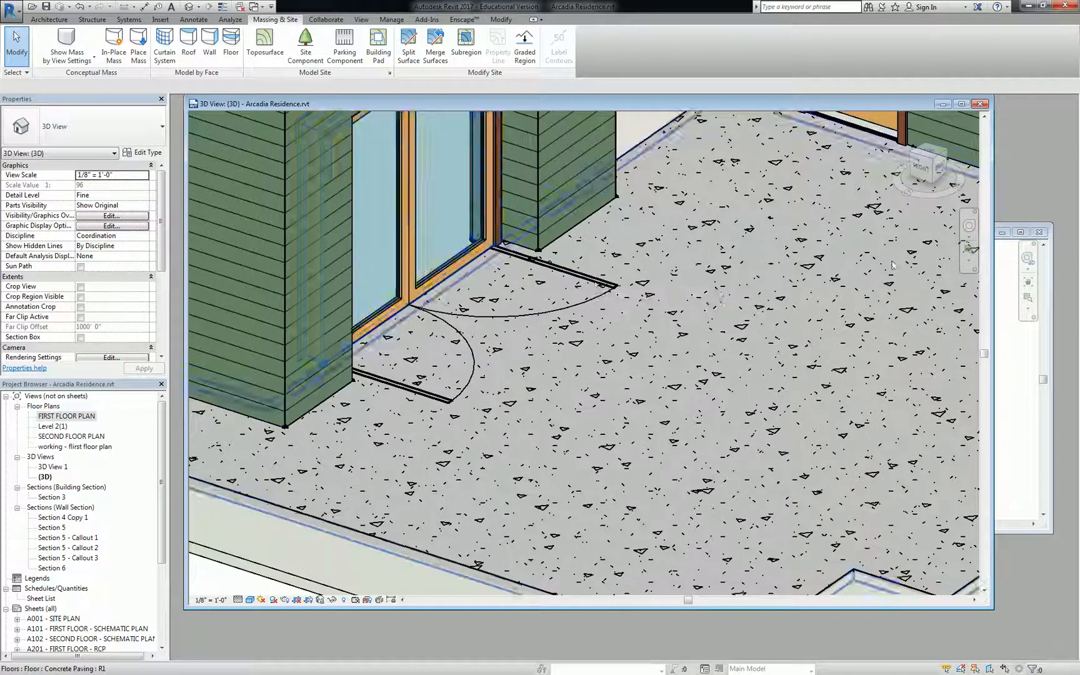
scroll(853, 292, "down", 6)
- Set the pad's height offset from Level 1 to 0' 0"
left_click(879, 448)
middle_click_drag(812, 437, 860, 434)
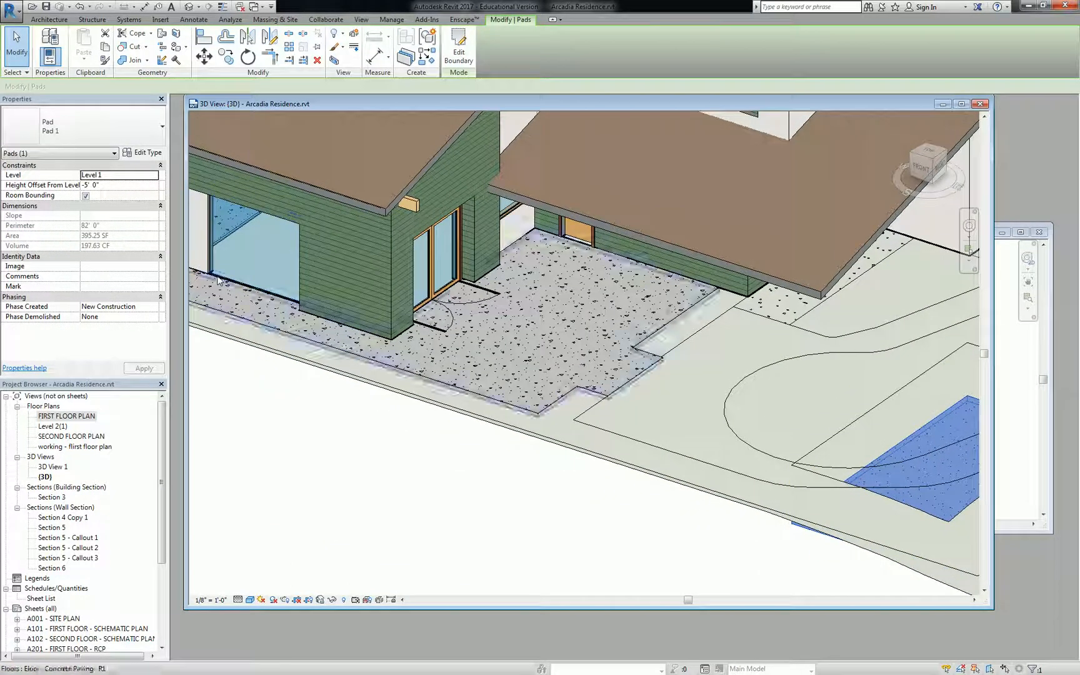
left_click(115, 185)
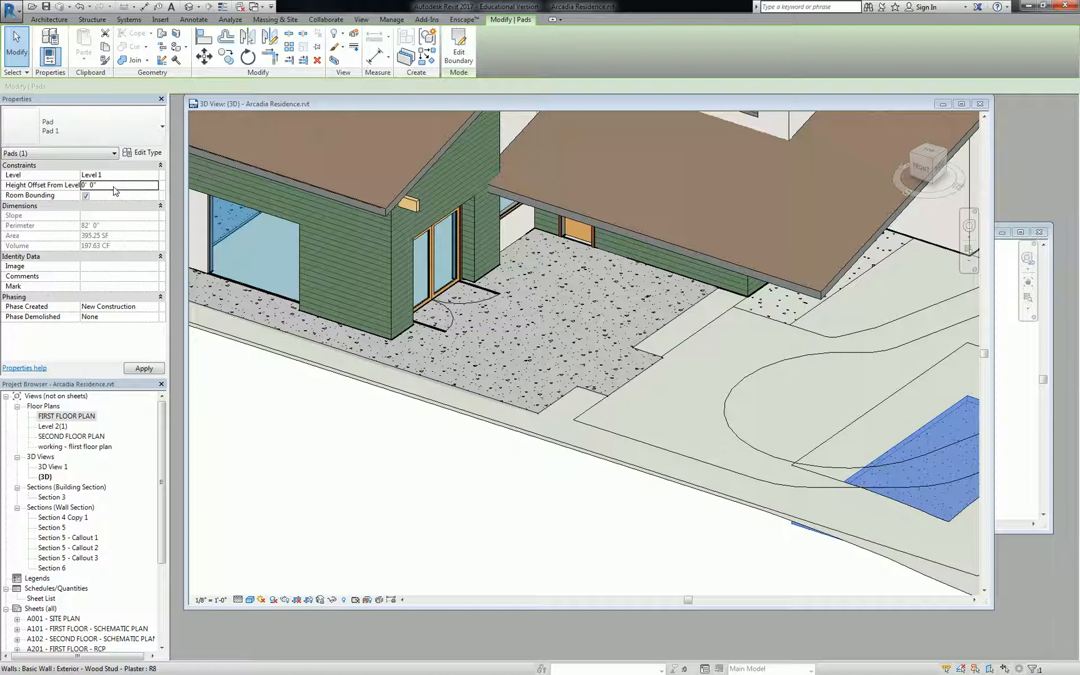
middle_click_drag(786, 399, 709, 393)
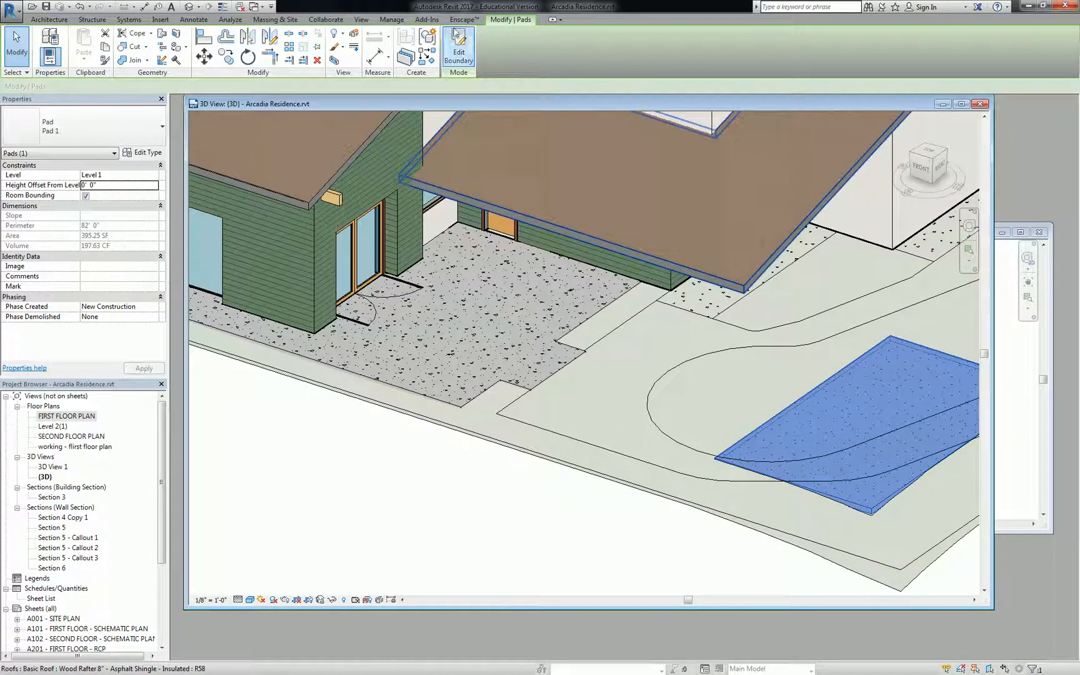
- Open the pad's boundary for editing and pick the exterior wall base edges at the house corner beside the patio doors as boundary lines
left_click(459, 50)
scroll(535, 248, "down", 3)
scroll(553, 333, "up", 8)
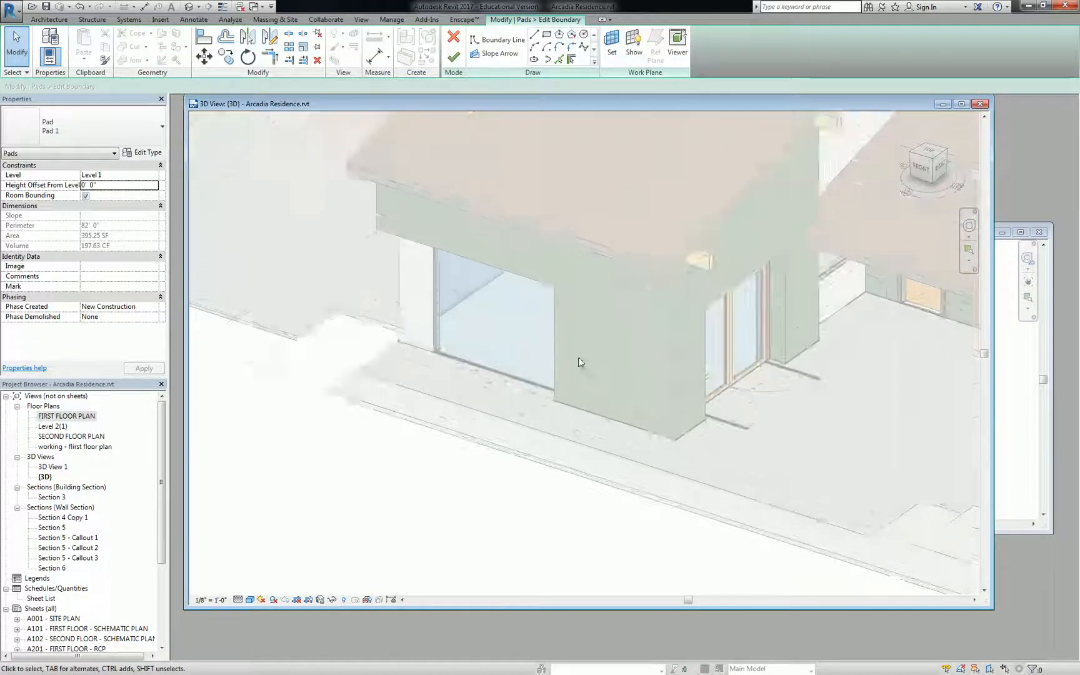
middle_click_drag(685, 393, 624, 372)
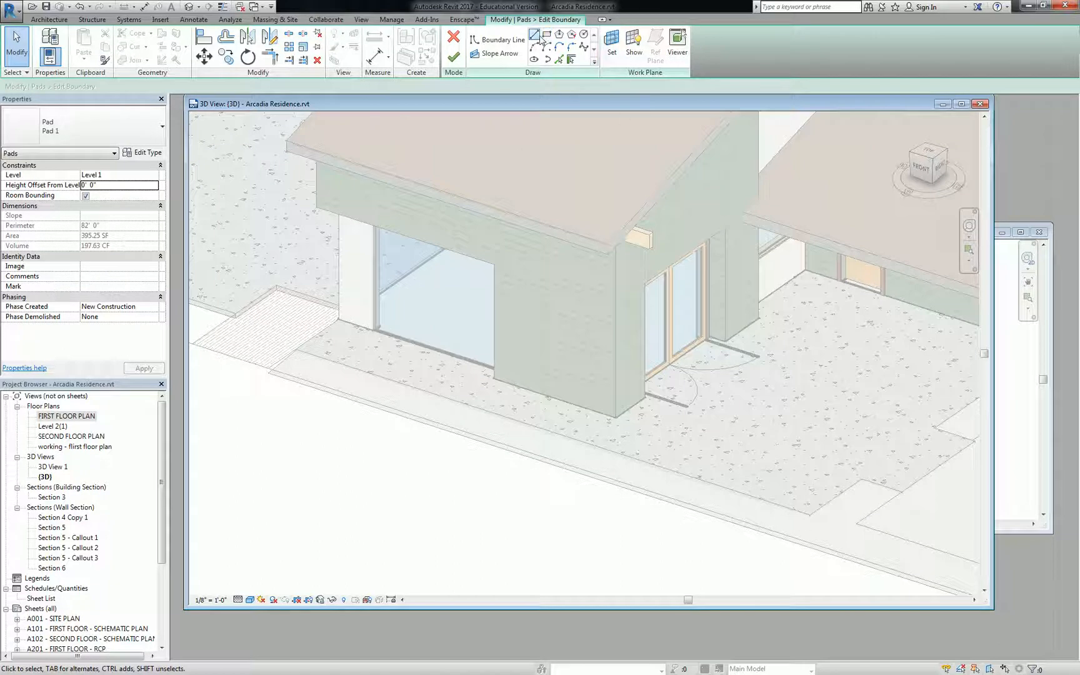
left_click(559, 60)
scroll(602, 394, "up", 3)
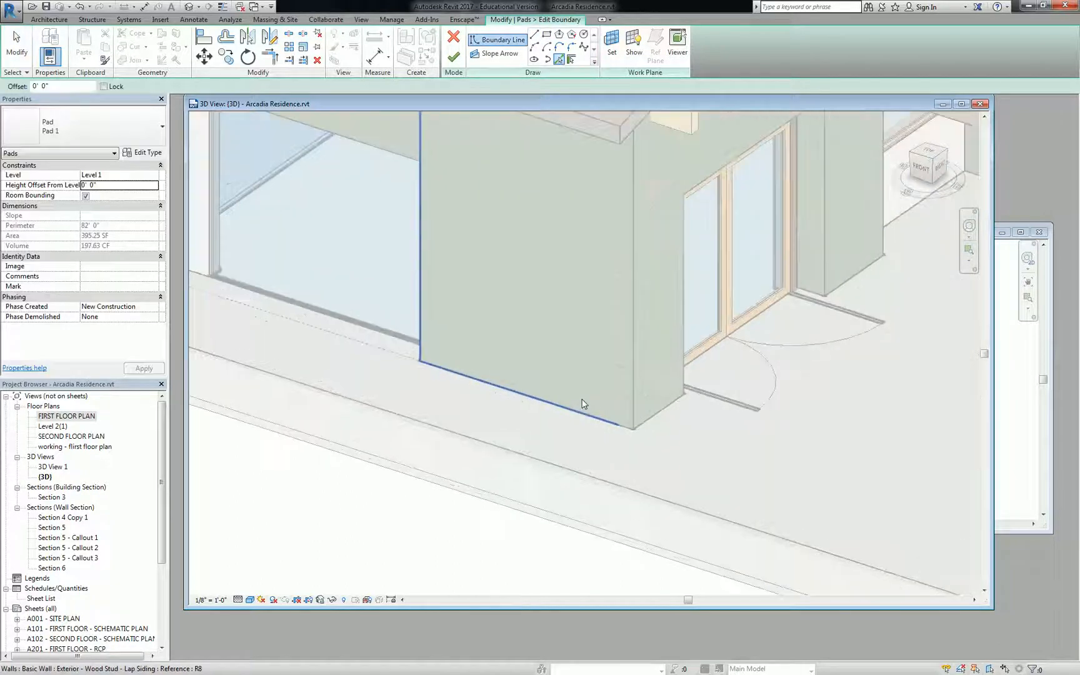
left_click(666, 406)
middle_click_drag(737, 369, 581, 350, "shift")
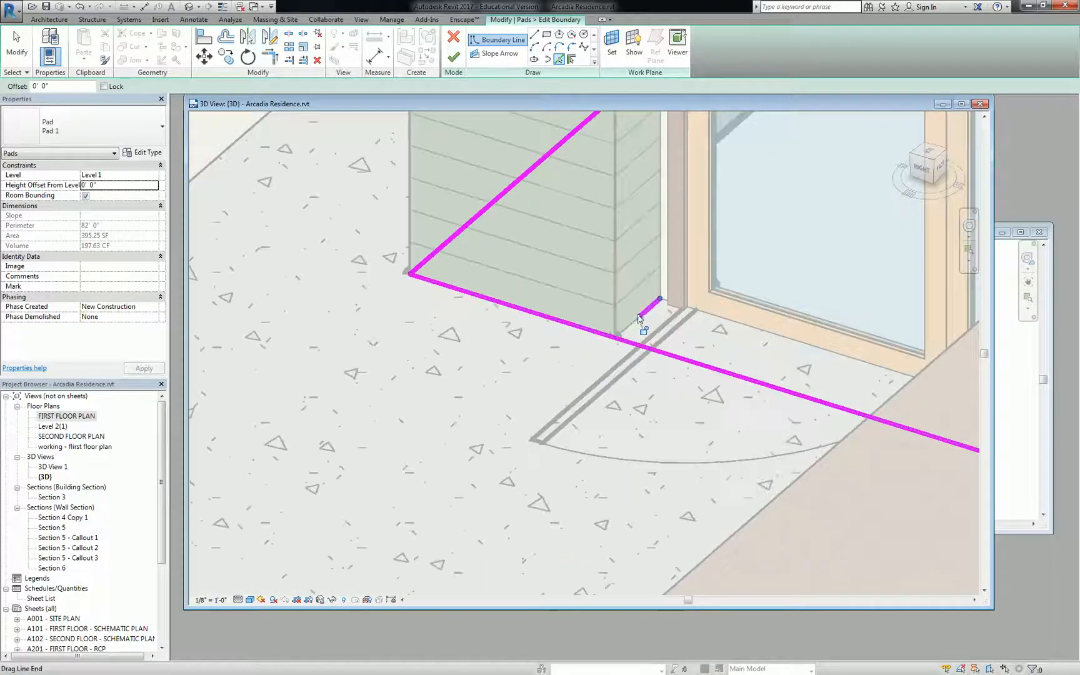
- Add boundary lines along the patio door recess and its side returns by picking the wall edges around the doors
scroll(669, 296, "up", 4)
left_click(652, 304)
scroll(652, 305, "down", 3)
middle_click_drag(652, 304, 520, 270, "shift")
left_click(807, 332)
left_click(883, 320)
middle_click_drag(883, 320, 732, 233, "shift")
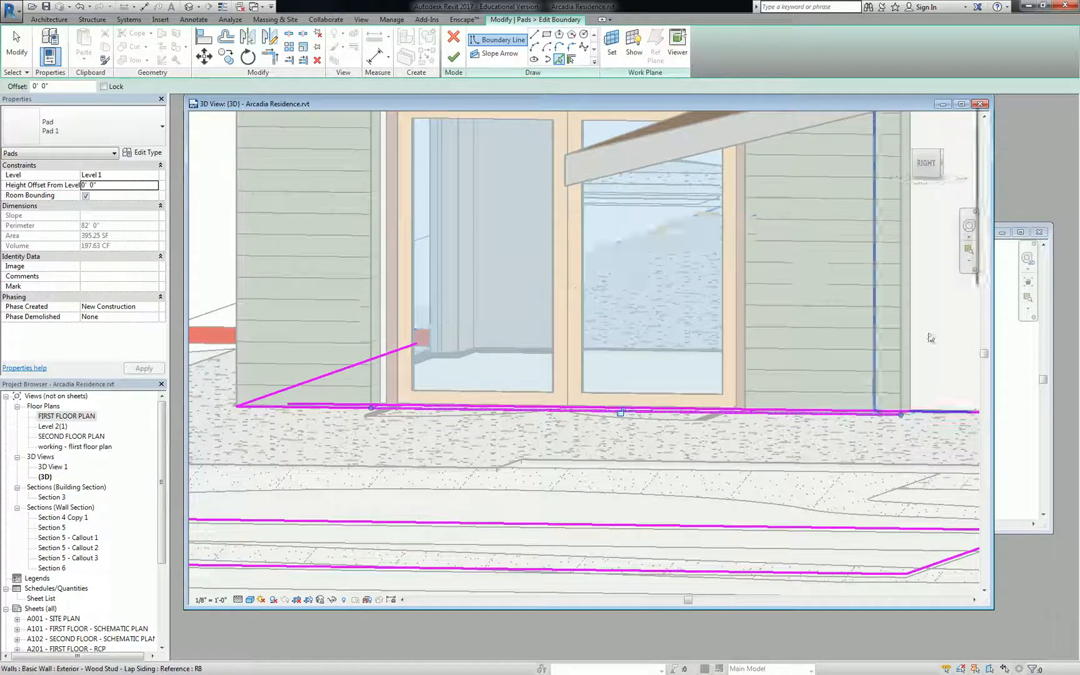
scroll(913, 351, "up", 3)
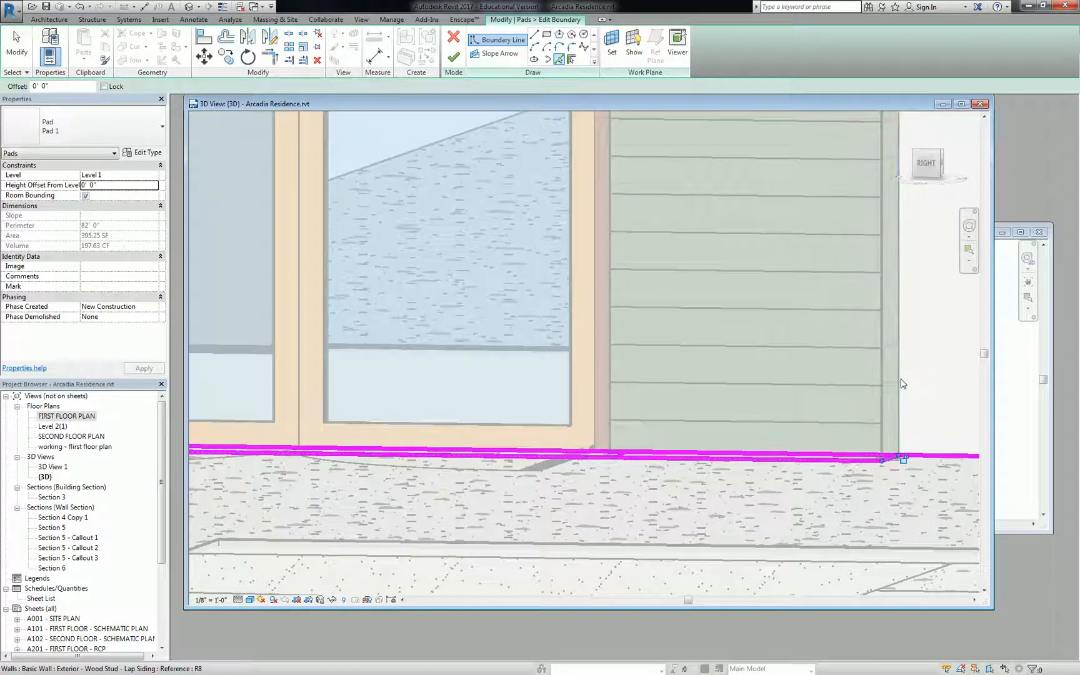
left_click(901, 384)
middle_click_drag(725, 391, 798, 400, "shift")
scroll(798, 400, "down", 4)
mouse_move(656, 366)
middle_mouse_down("shift")
mouse_move(675, 386)
mouse_move(641, 477)
mouse_move(651, 358)
middle_mouse_up("shift")
scroll(727, 299, "down", 2)
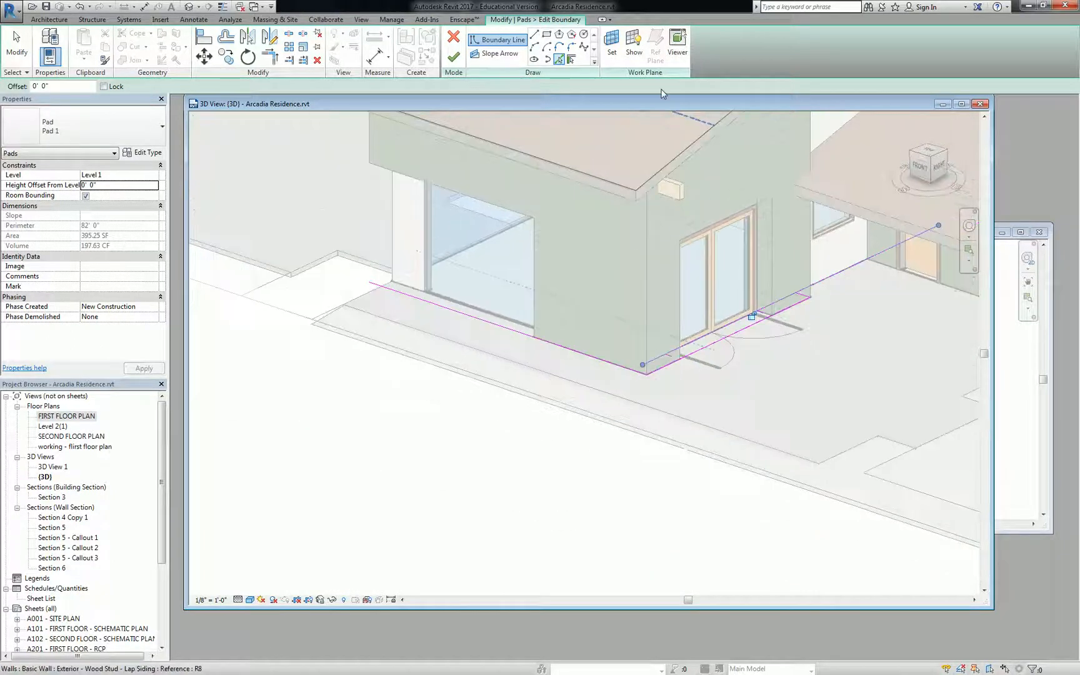
- Draw two chained boundary lines through the house, the first about 20' long, back to the outer corner of the large window wall
left_click(534, 35)
left_click(841, 271)
left_click(605, 181)
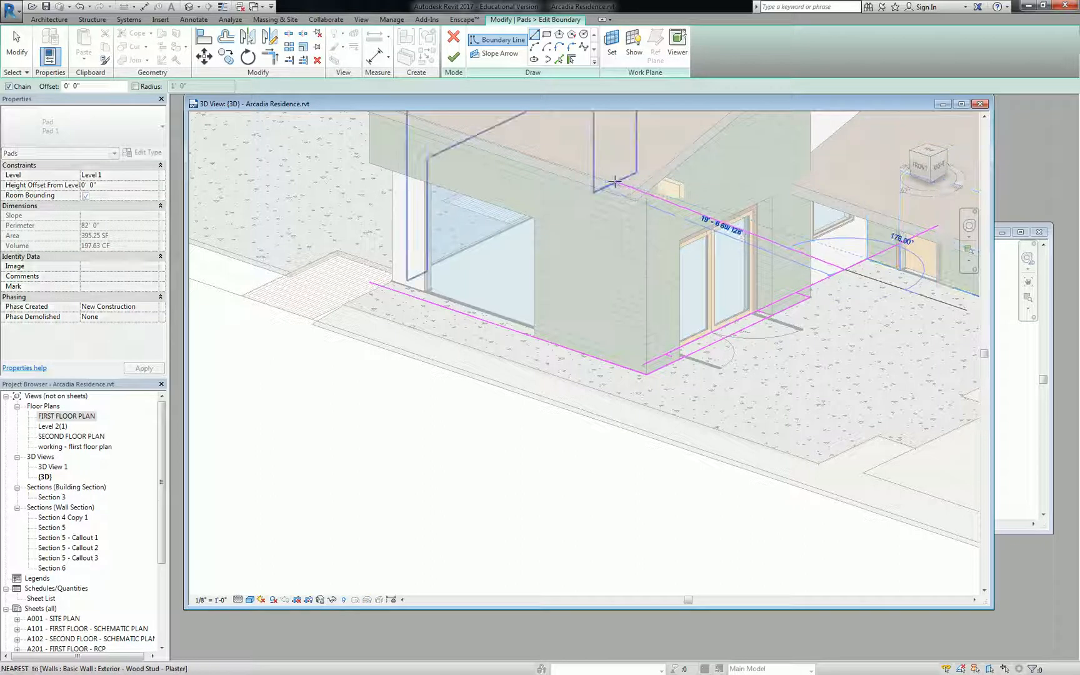
left_click(390, 281)
middle_click_drag(585, 356, 651, 262, "shift")
key("Escape")
key("Escape")
- Pick the siding wall's short return and the recessed window wall's base edge as boundary lines
scroll(820, 331, "up", 5)
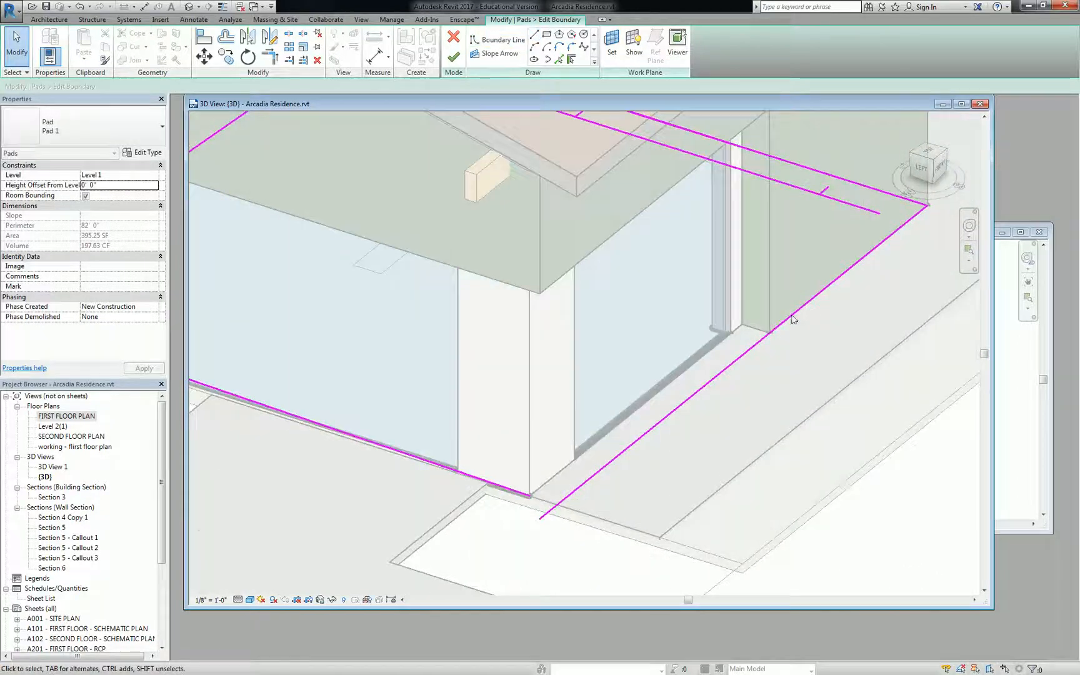
left_click(559, 59)
left_click(744, 334)
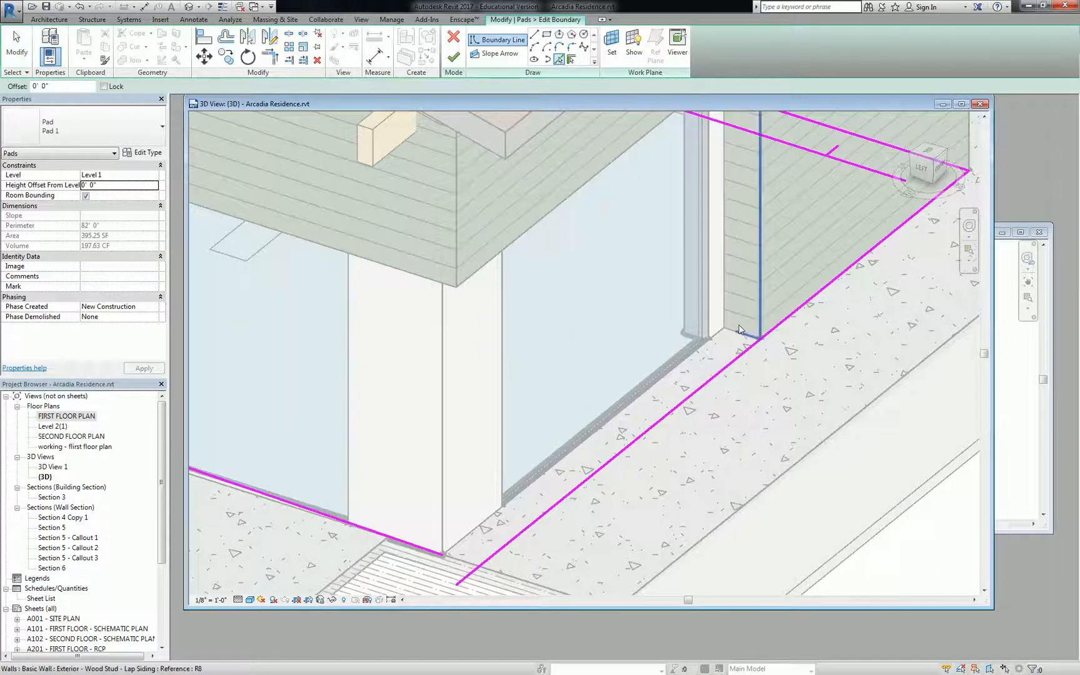
left_click(488, 509)
scroll(577, 377, "down", 3)
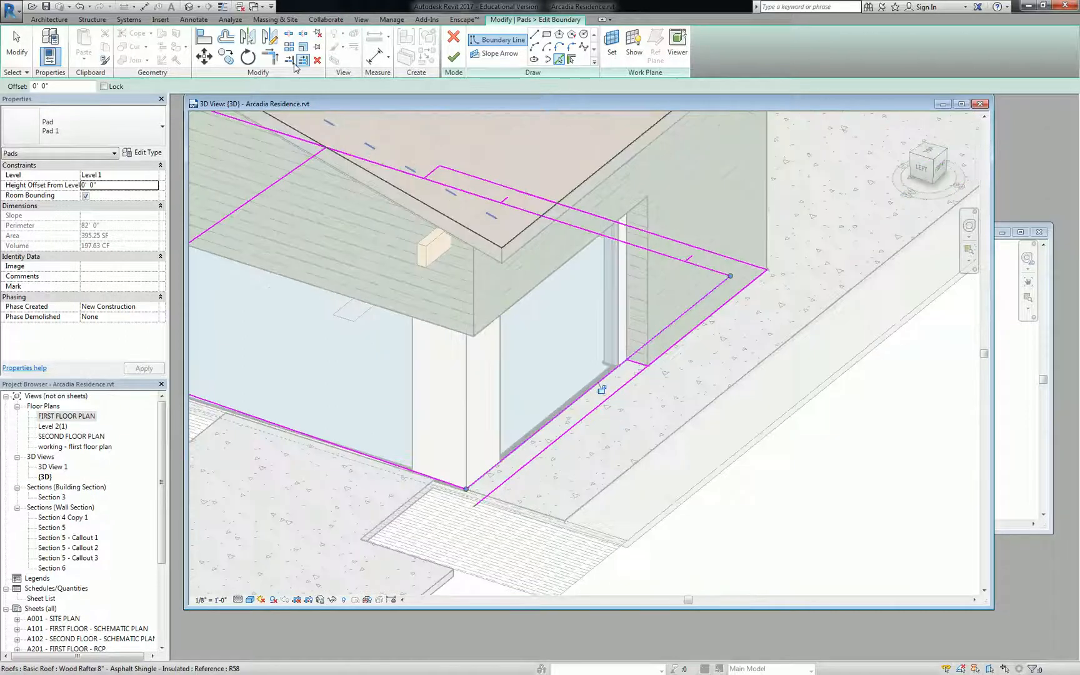
- Trim the boundary lines into clean corners where the recessed window wall meets the siding wall's return
key("t")
key("r")
left_click(577, 377)
left_click(634, 363)
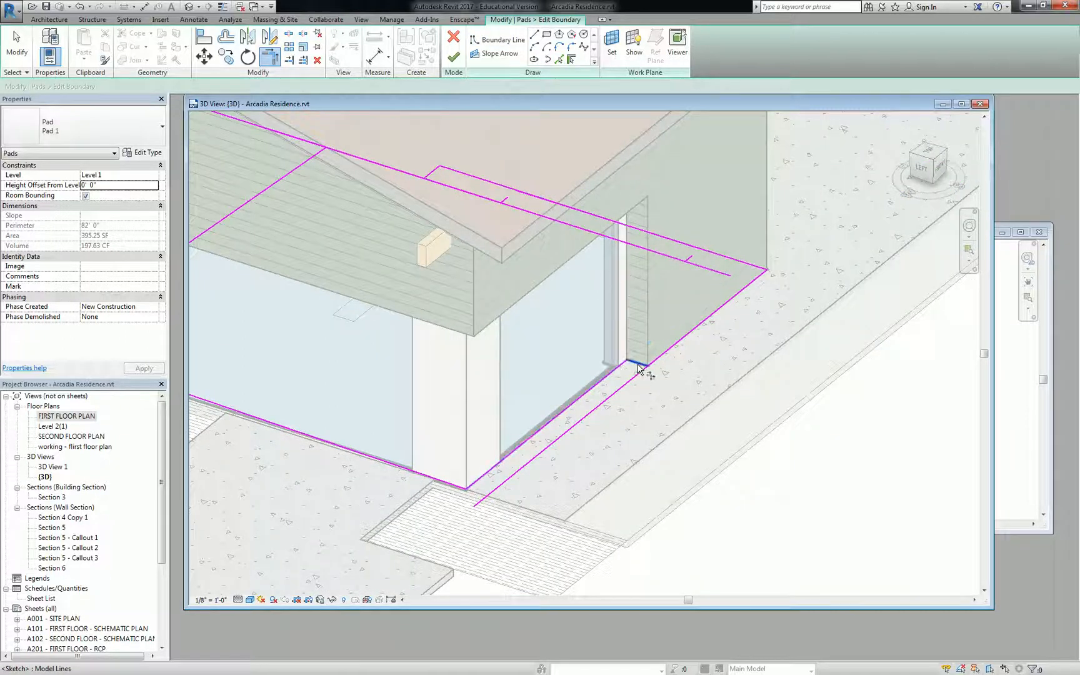
left_click(663, 358)
left_click(647, 368)
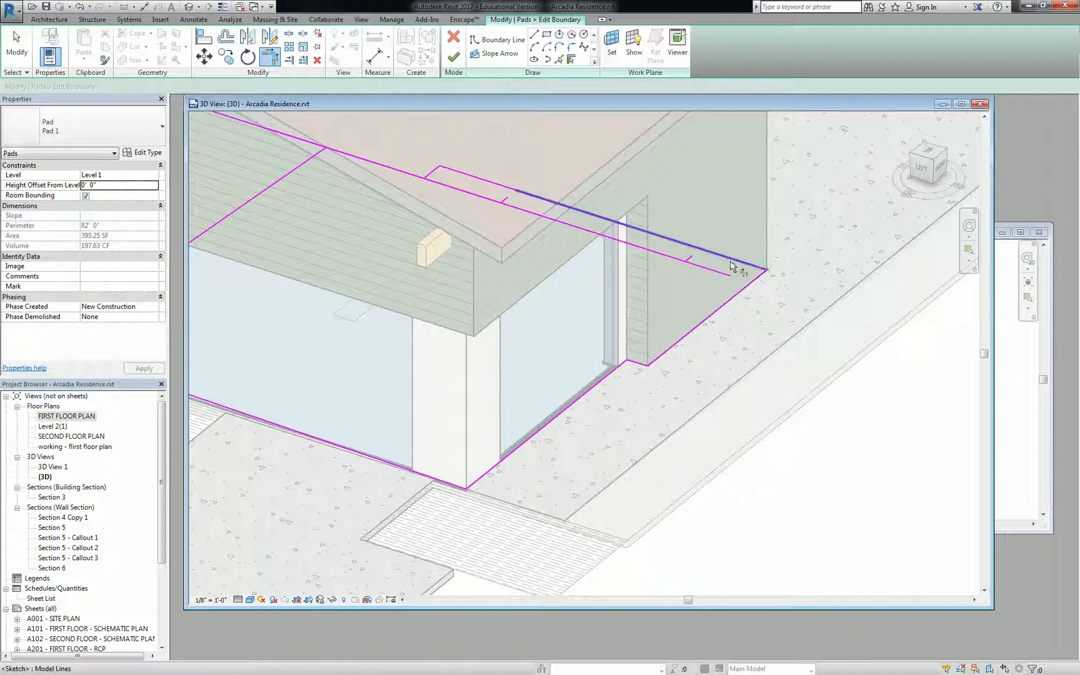
- Trim the short return at the near side of the patio door recess to the recess line, unjoining the elements
left_click(718, 254)
left_click(688, 258)
left_click(688, 261)
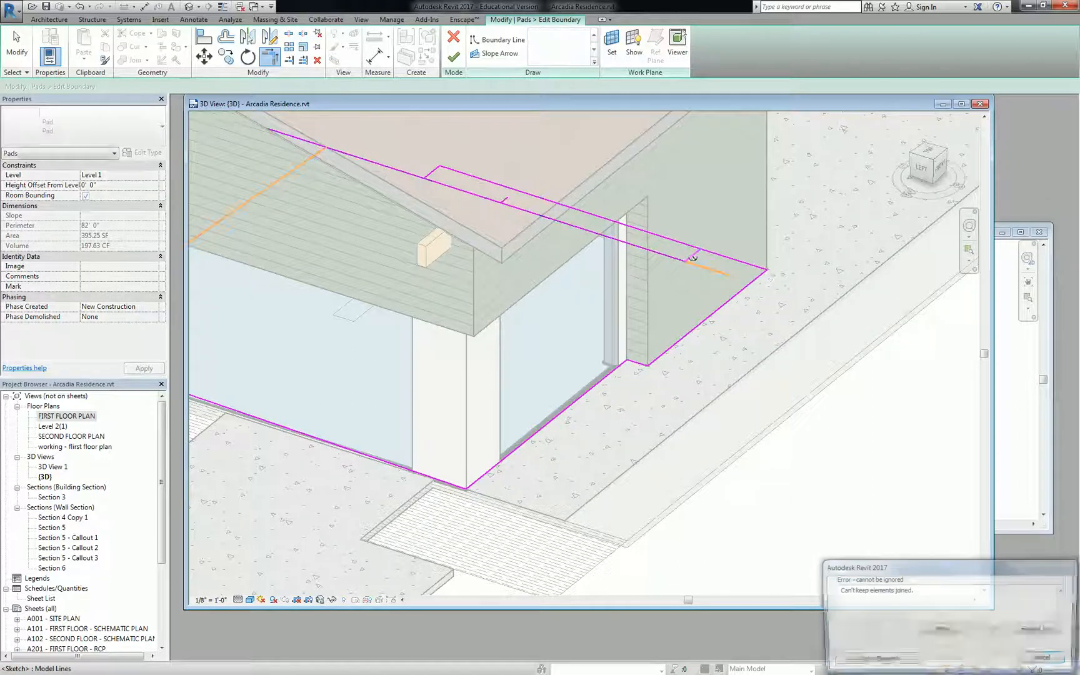
left_click(875, 661)
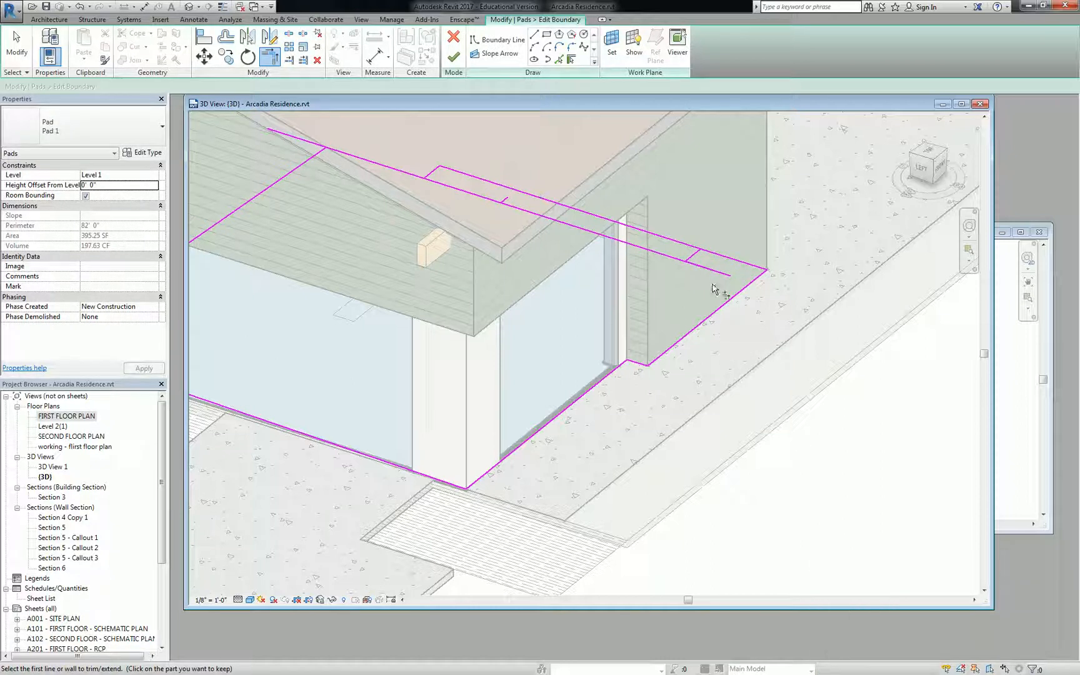
scroll(699, 270, "up", 3)
key("Escape")
key("Escape")
- Trim the recess line to the short returns at the near door jamb and the far wall end, unjoining the elements
middle_click_drag(719, 275, 415, 255, "shift")
scroll(314, 261, "up", 2)
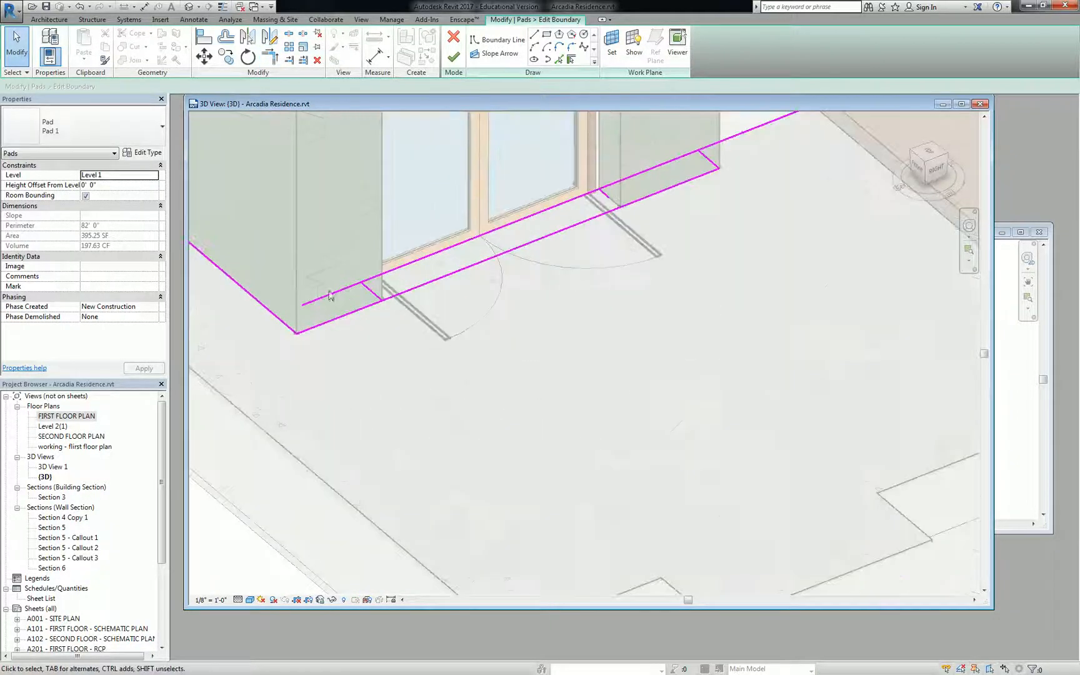
left_click(270, 58)
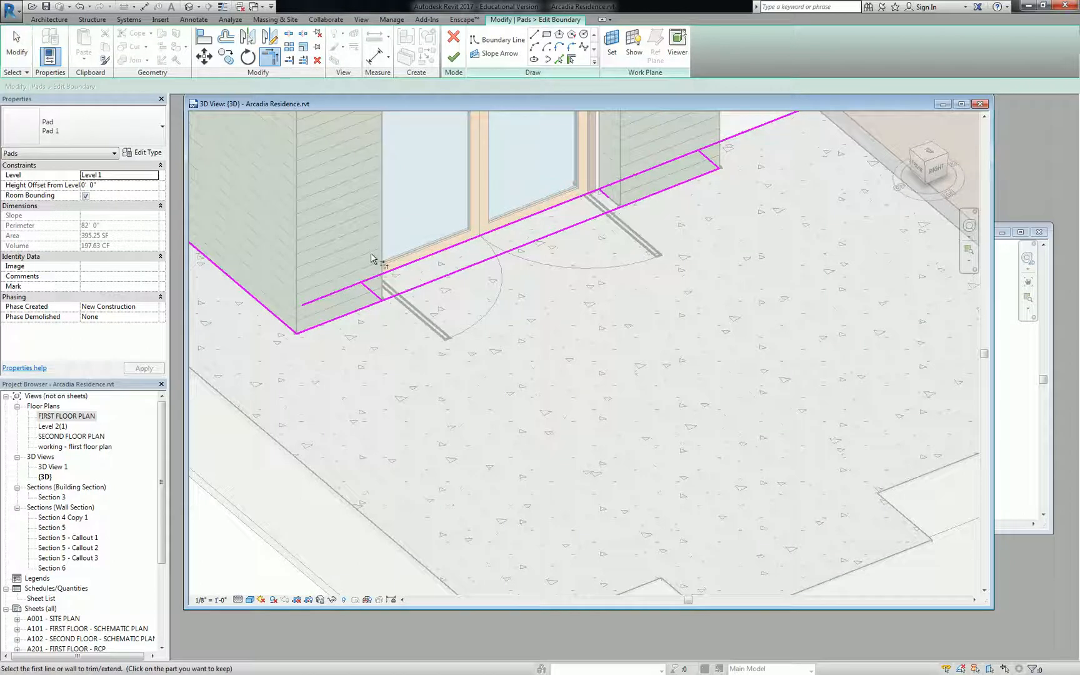
middle_click_drag(461, 257, 442, 284)
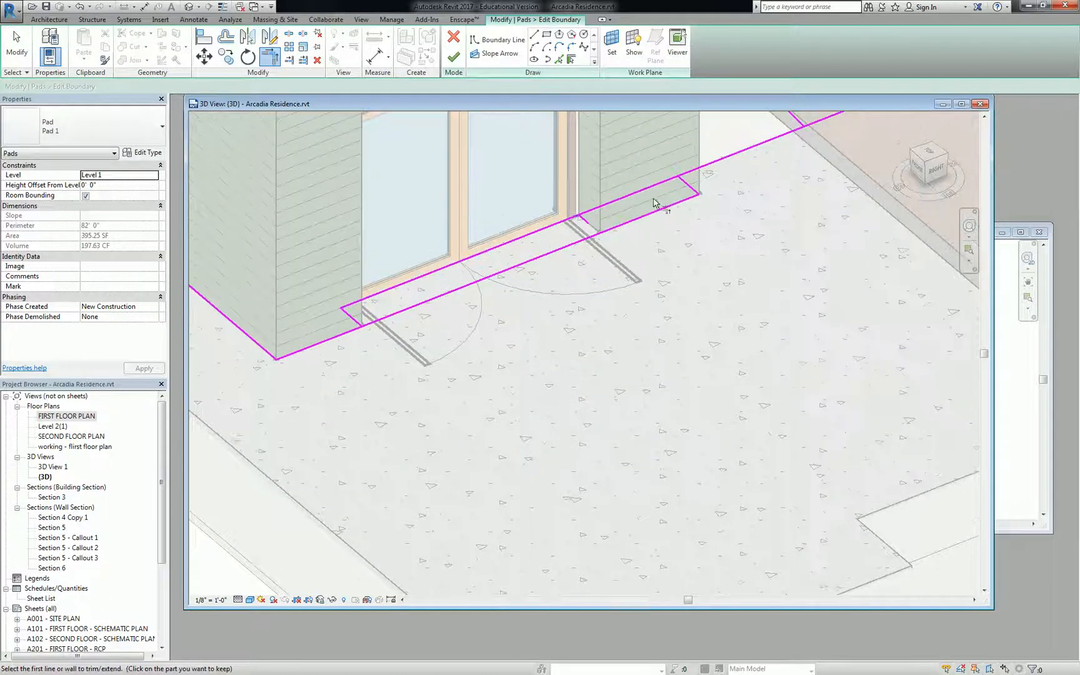
left_click(691, 187)
left_click(718, 168)
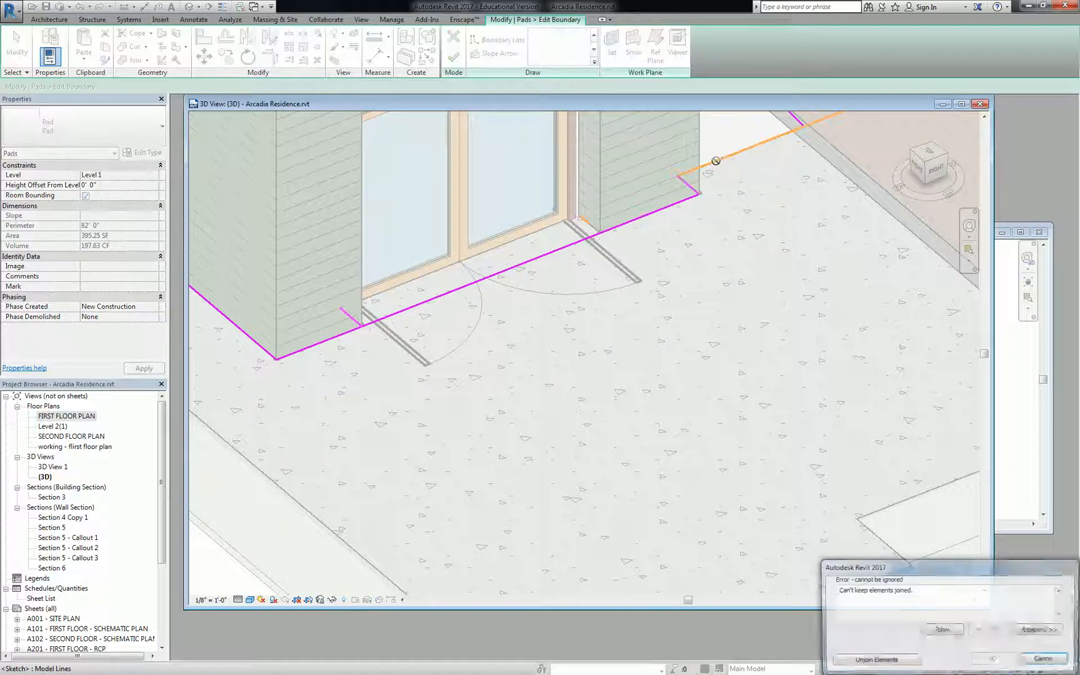
left_click(875, 660)
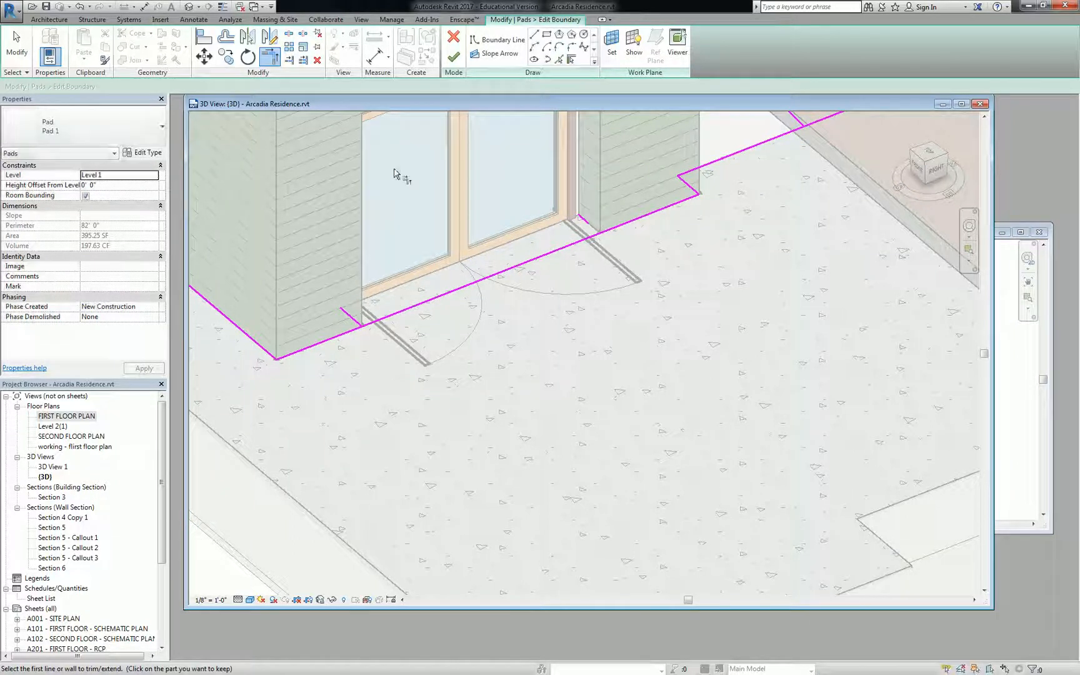
- Pick the wall edge at the patio doors again to add a boundary line along the door recess
left_click(560, 61)
scroll(581, 204, "up", 6)
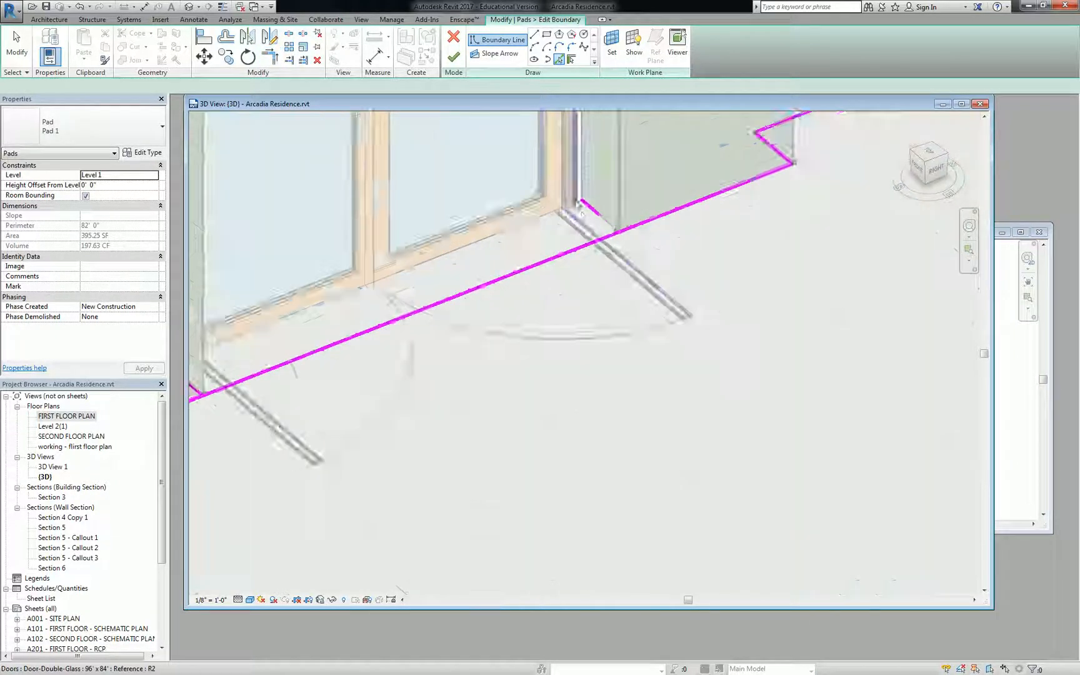
scroll(581, 205, "down", 4)
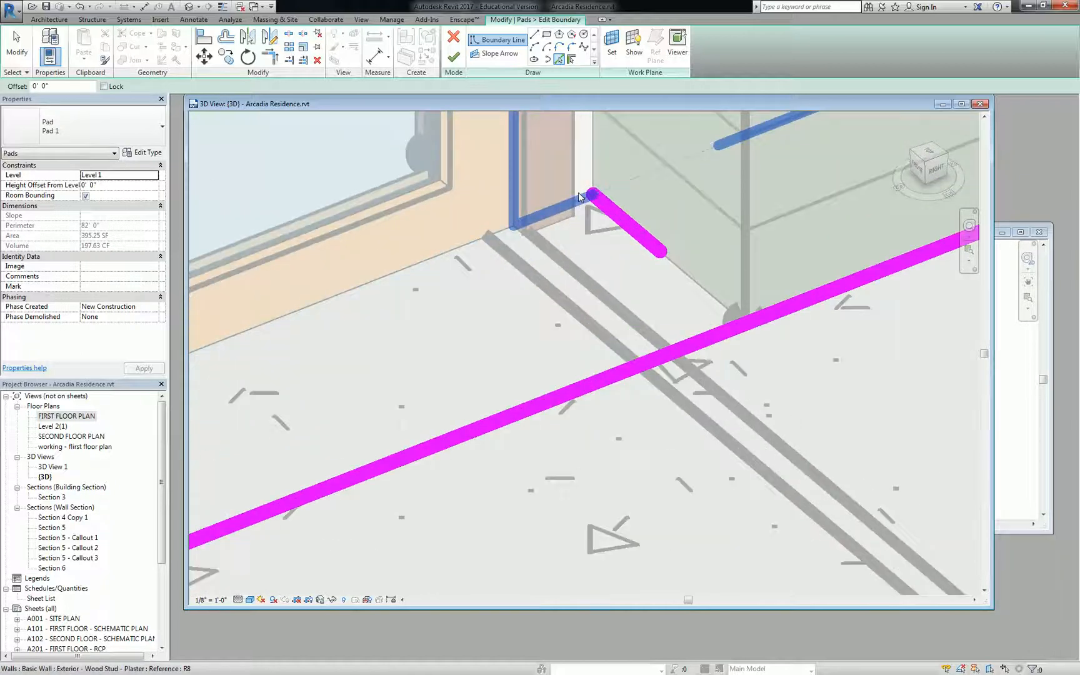
left_click(578, 191)
scroll(578, 191, "down", 3)
- Trim the door recess line, its two side returns and the outer wall line so the boundary follows the recess
left_click(269, 56)
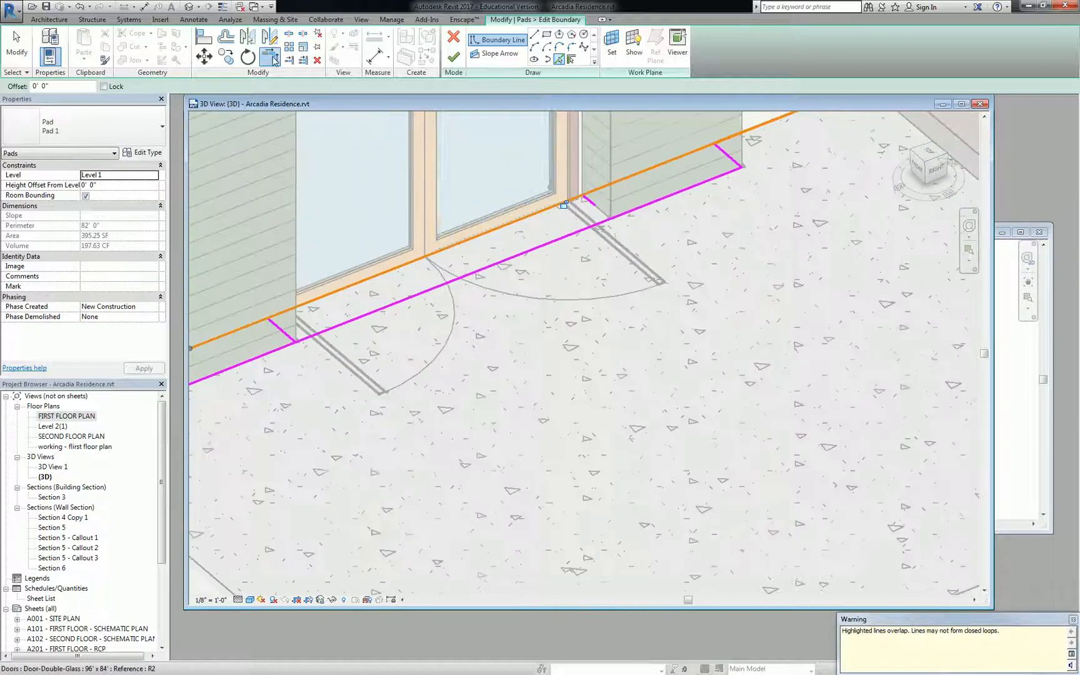
left_click(279, 333)
left_click(283, 313)
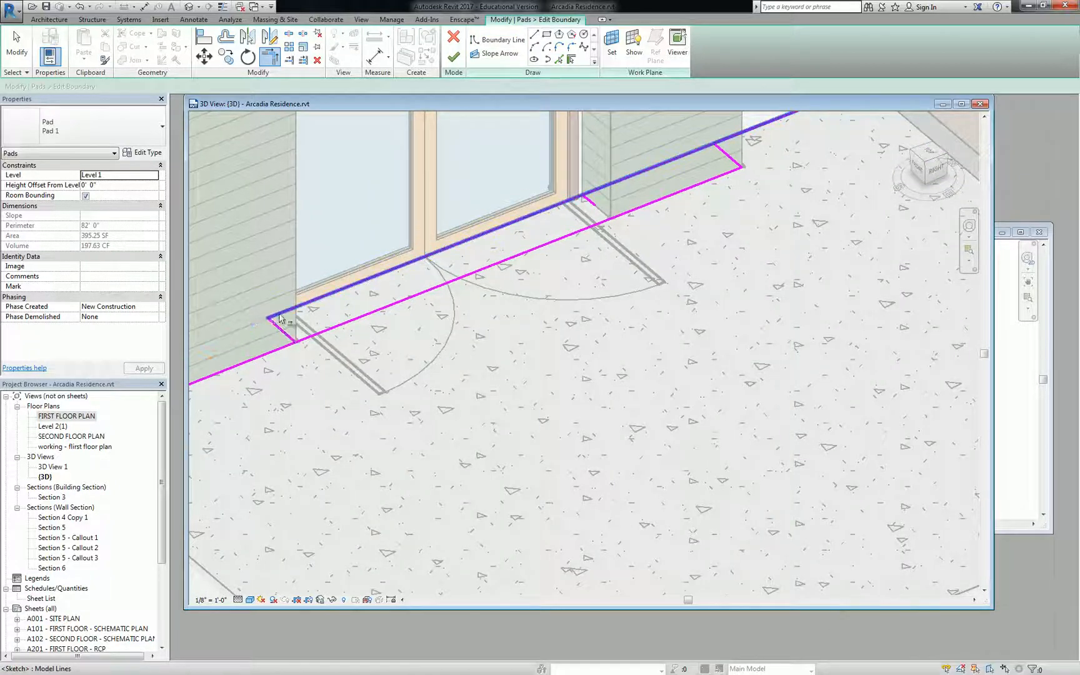
left_click(549, 208)
left_click(594, 203)
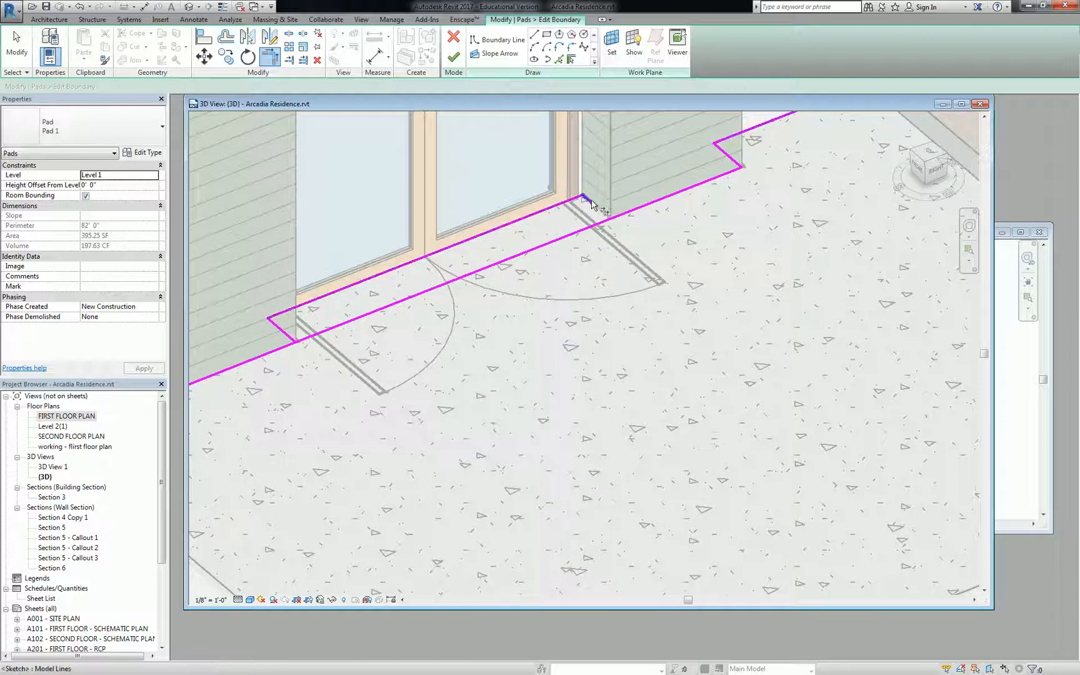
left_click(591, 201)
left_click(632, 210)
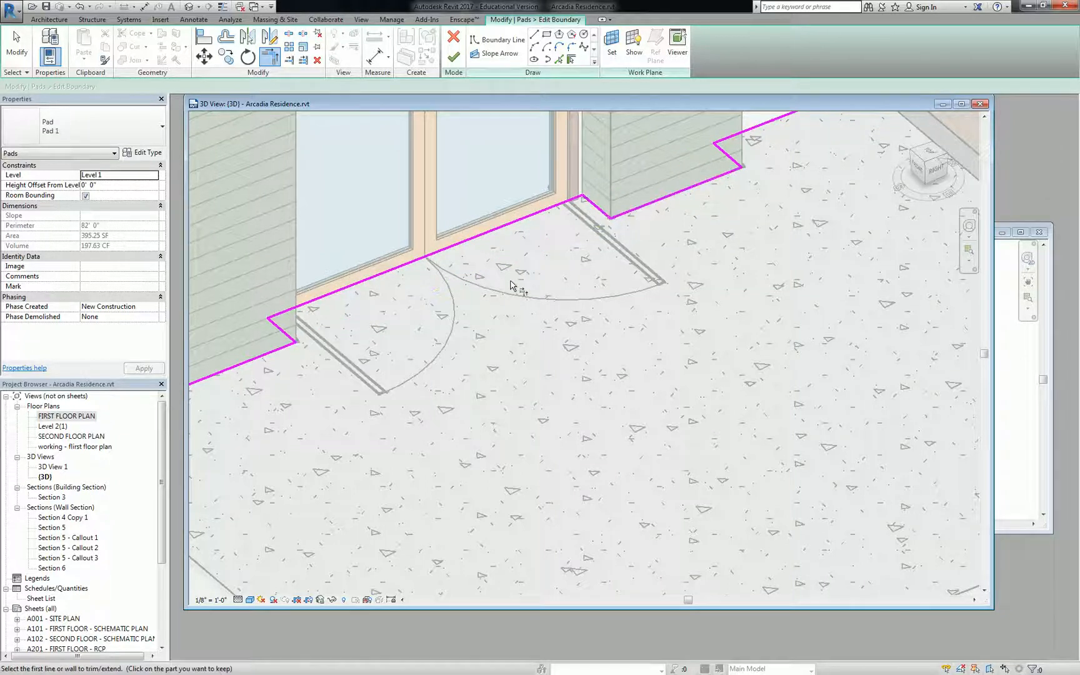
- Try to finish the pad boundary that follows the patio door recess
scroll(592, 238, "down", 3)
scroll(684, 226, "down", 2)
left_click(729, 161)
middle_click_drag(610, 123, 645, 227)
left_click(453, 56)
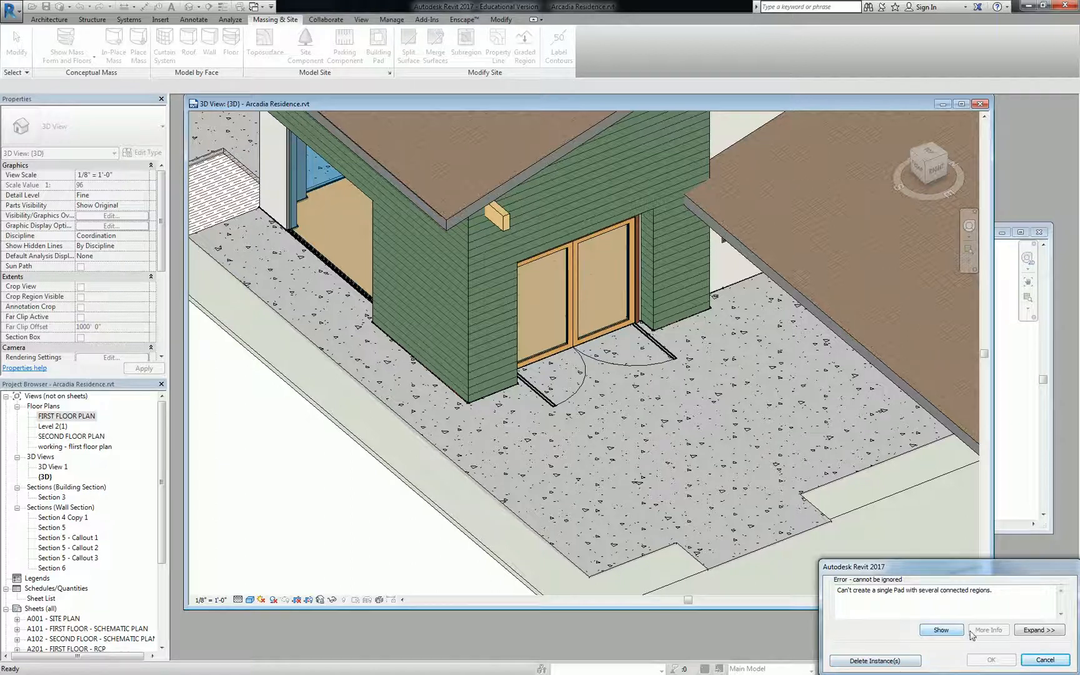
key("Escape")
scroll(723, 356, "up", 3)
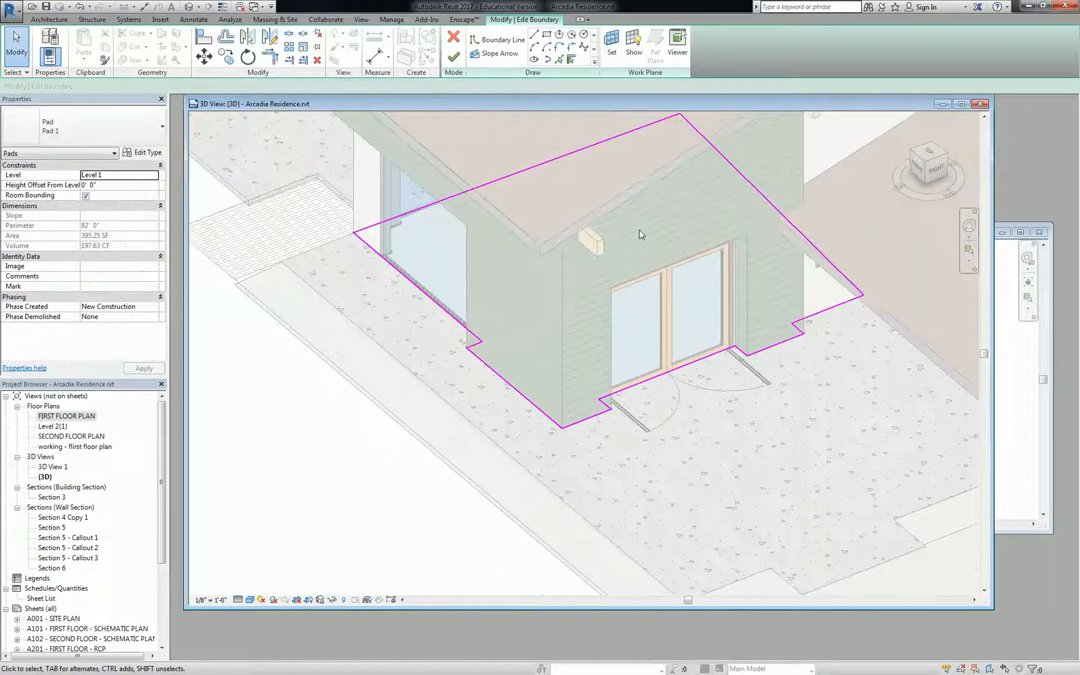
left_click(453, 56)
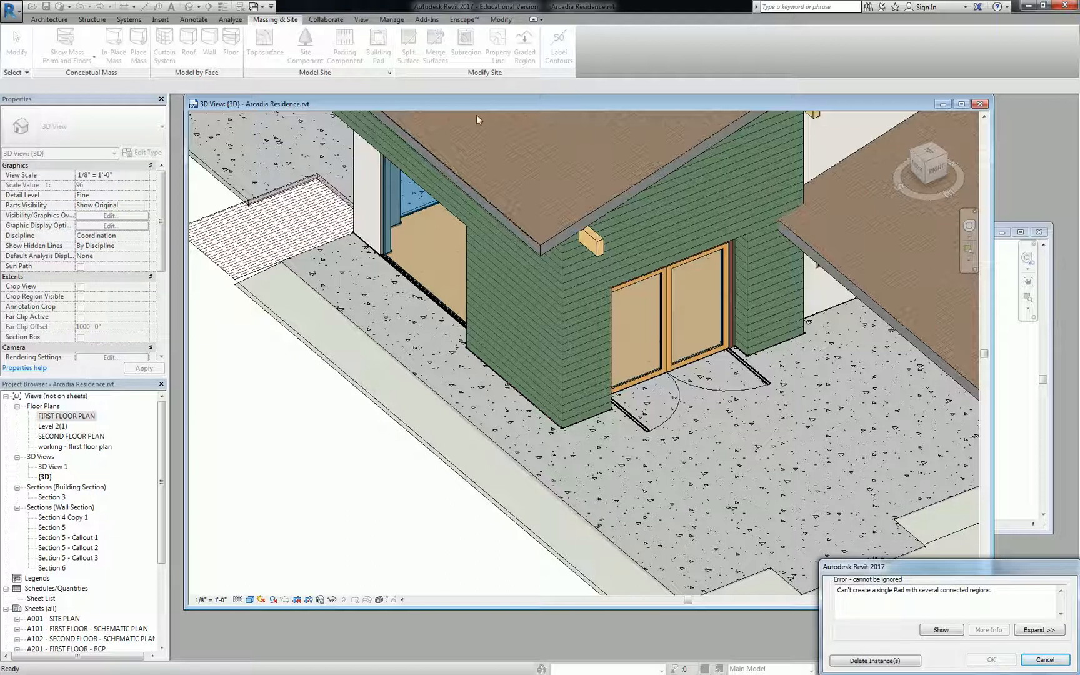
key("Escape")
- Delete the separate rectangular boundary loop in the yard and finish the pad sketch
scroll(752, 325, "down", 5)
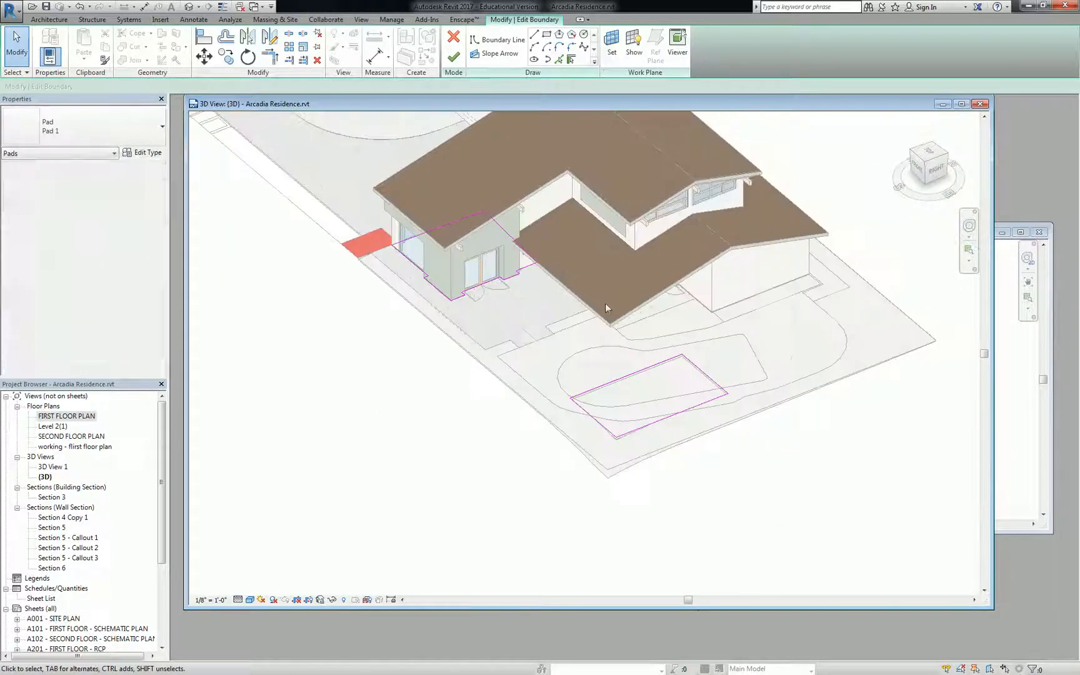
left_click_drag(529, 335, 788, 506)
key("Delete")
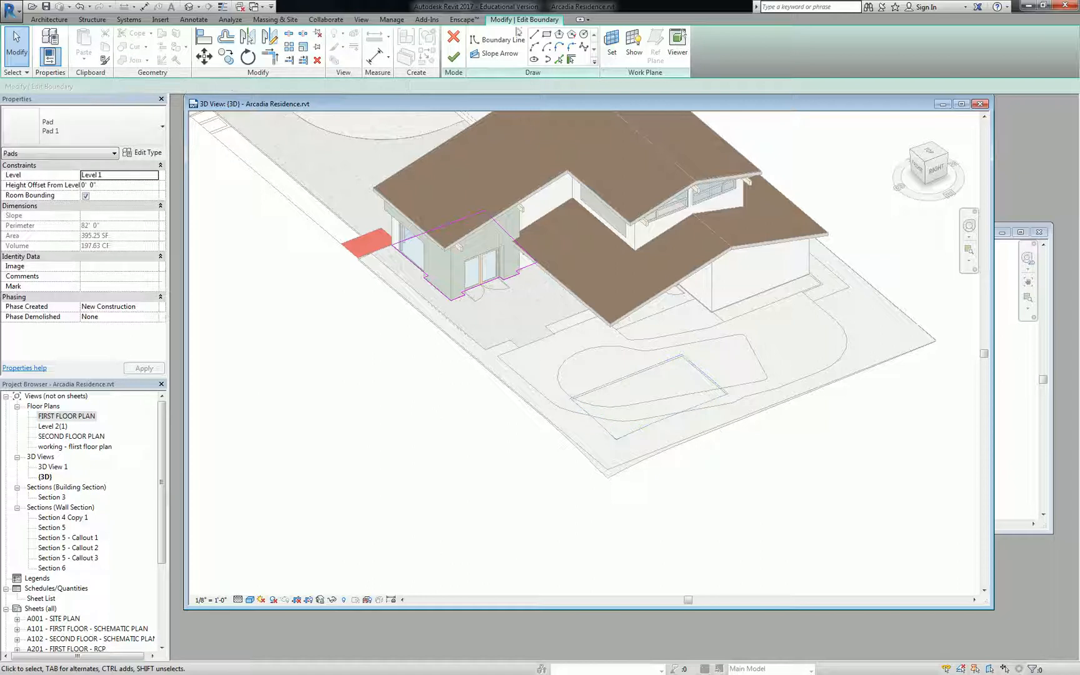
left_click(452, 58)
- Inspect the reshaped pad from below and from outside the house to check its outline against the walls
mouse_move(513, 301)
middle_mouse_down("shift")
mouse_move(617, 388)
mouse_move(723, 261)
mouse_move(541, 293)
middle_mouse_up("shift")
scroll(617, 389, "up", 5)
middle_click_drag(535, 227, 624, 253, "shift")
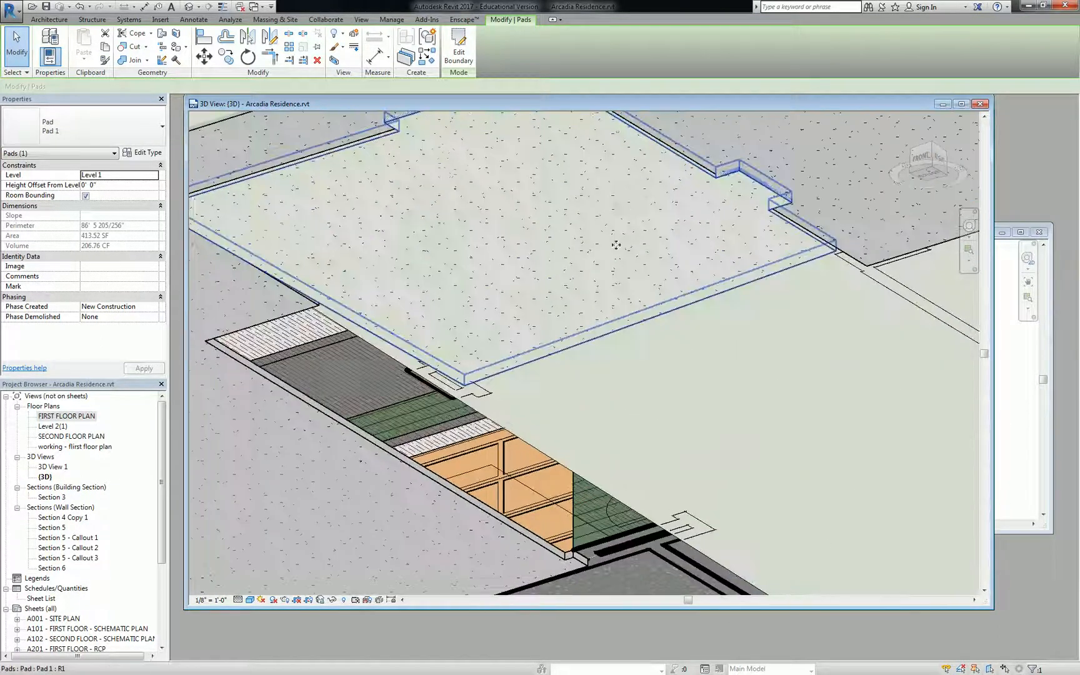
scroll(648, 263, "down", 3)
middle_click_drag(733, 267, 619, 293)
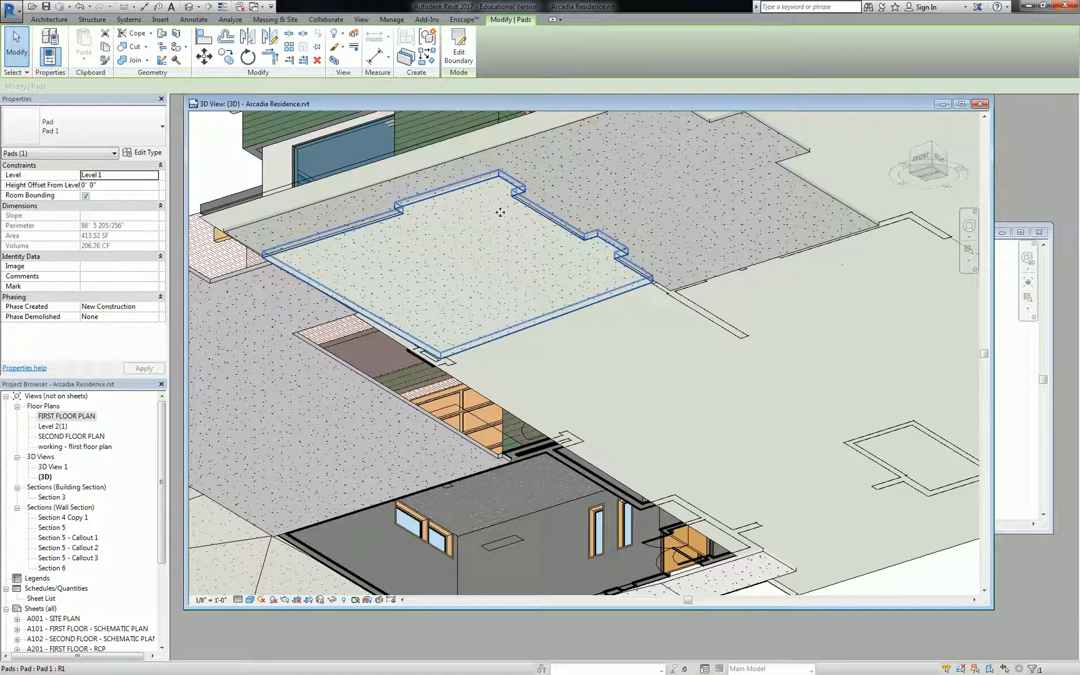
middle_click_drag(500, 205, 526, 397, "shift")
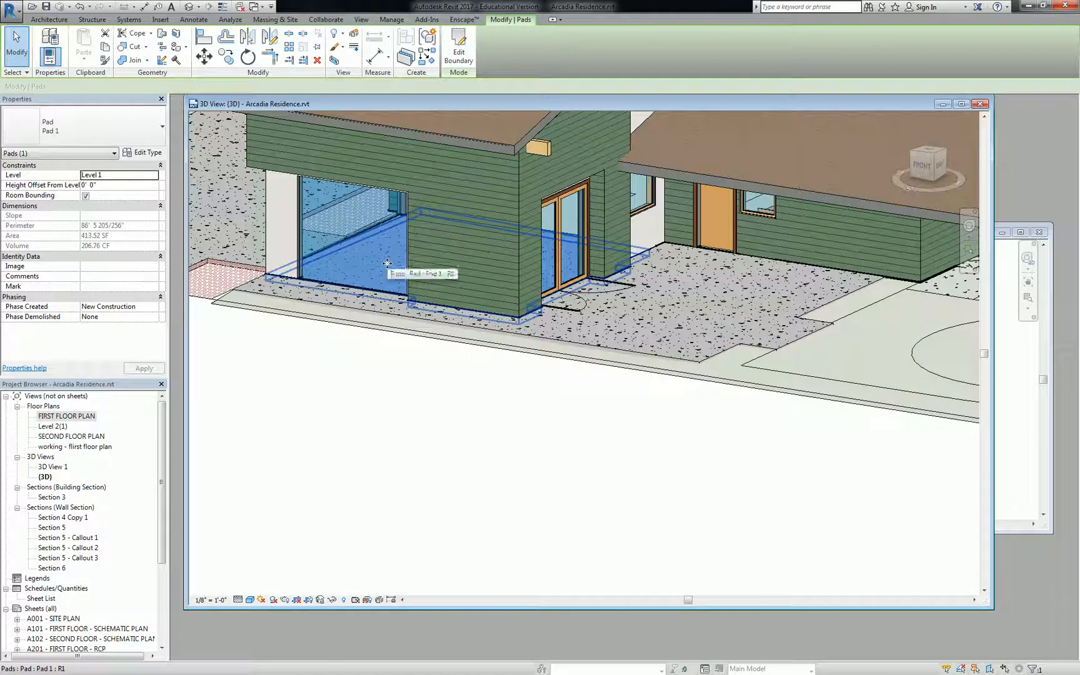
- Copy all of the pad's boundary lines to the clipboard, and quit the boundary edit discarding its changes
left_click(459, 53)
mouse_move(236, 160)
left_mouse_down()
mouse_move(666, 425)
mouse_move(667, 402)
left_mouse_up()
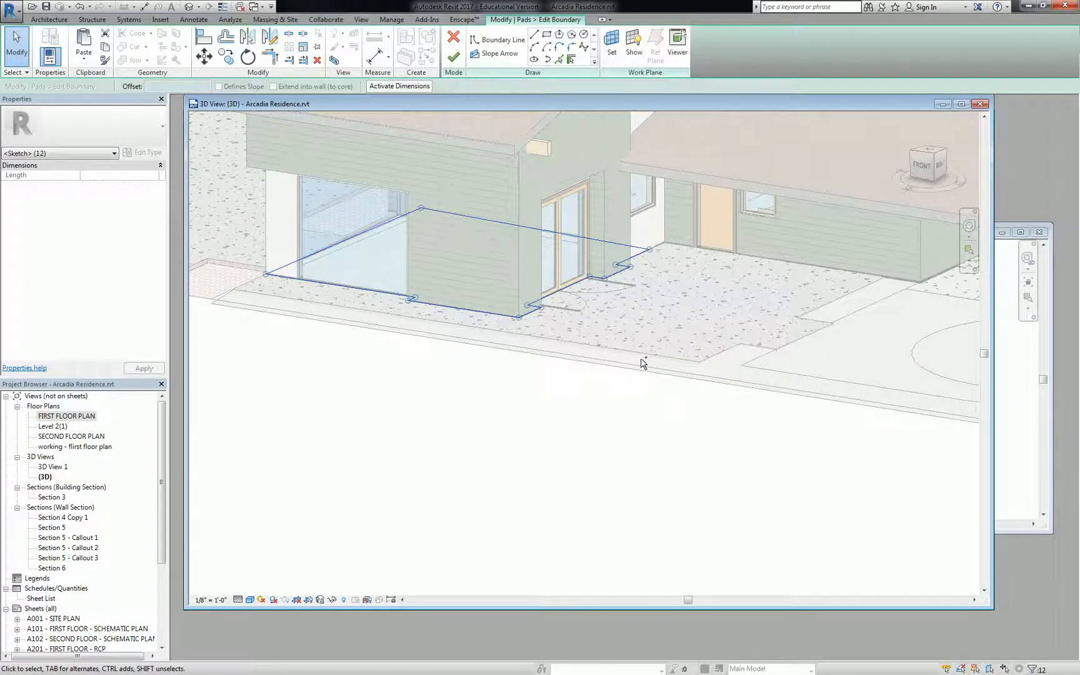
key("Delete")
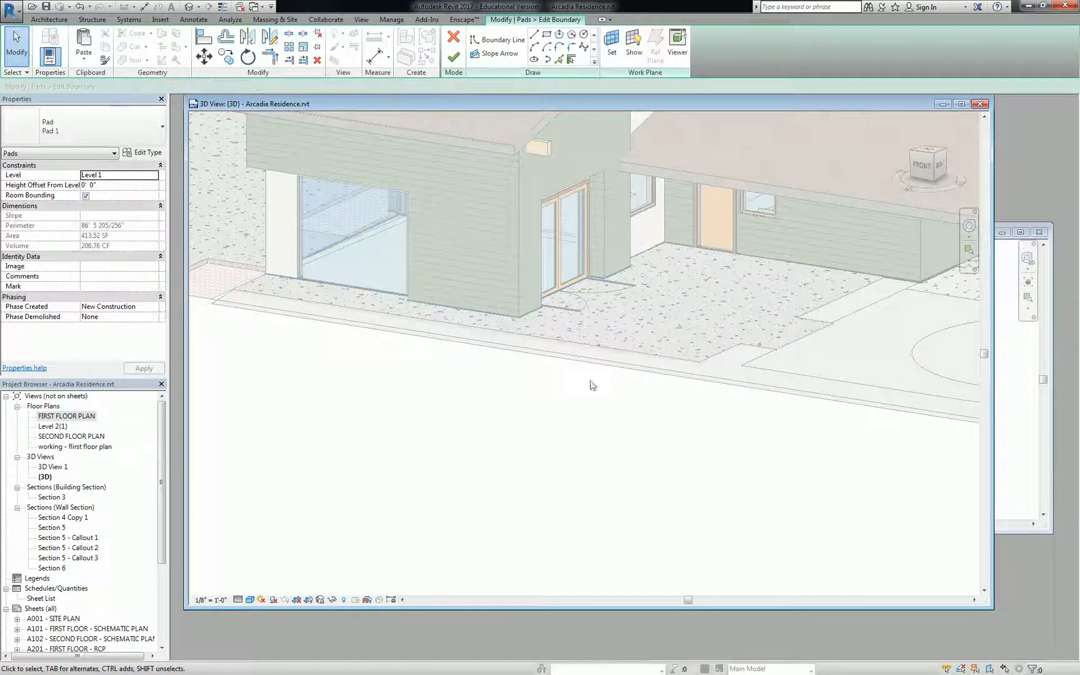
left_click(453, 38)
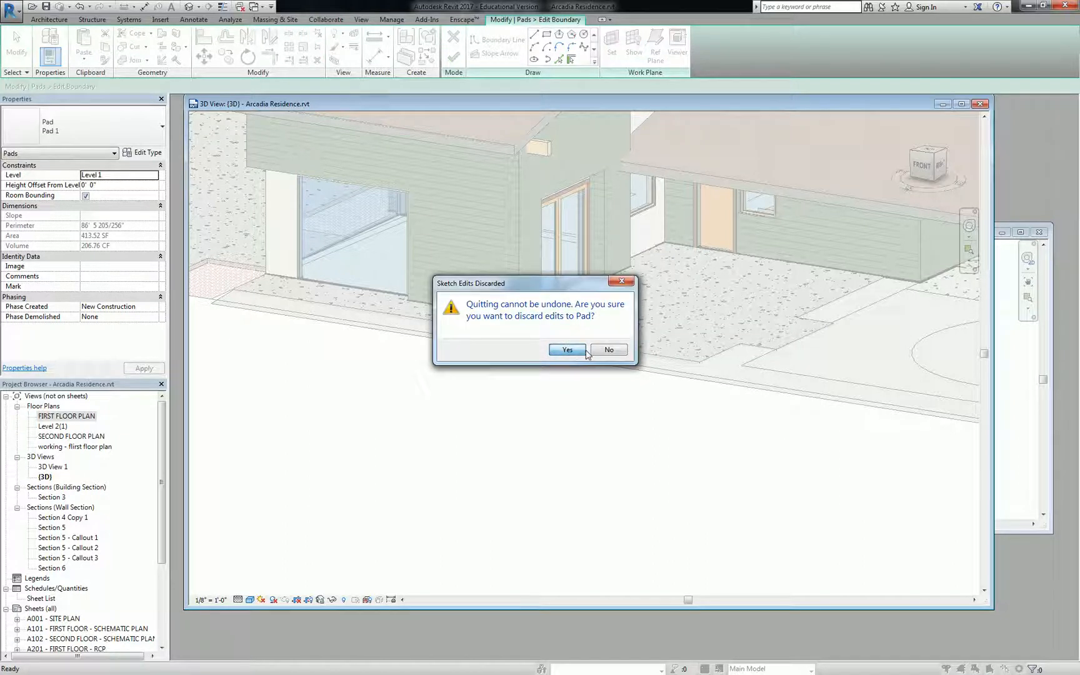
left_click(608, 350)
left_click(454, 38)
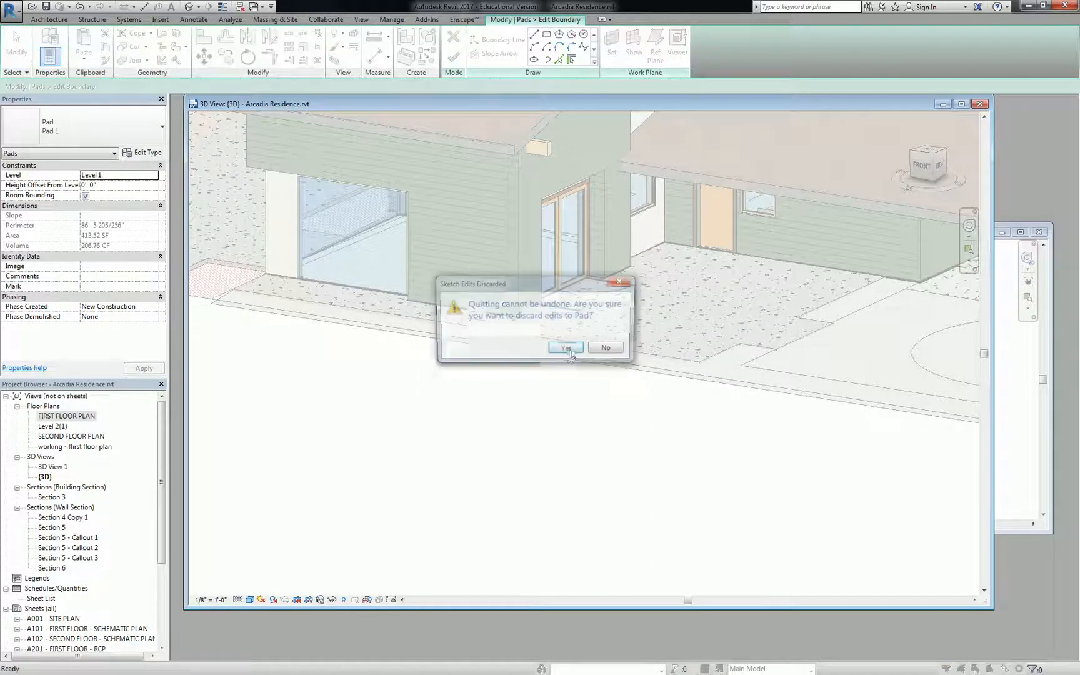
left_click(566, 351)
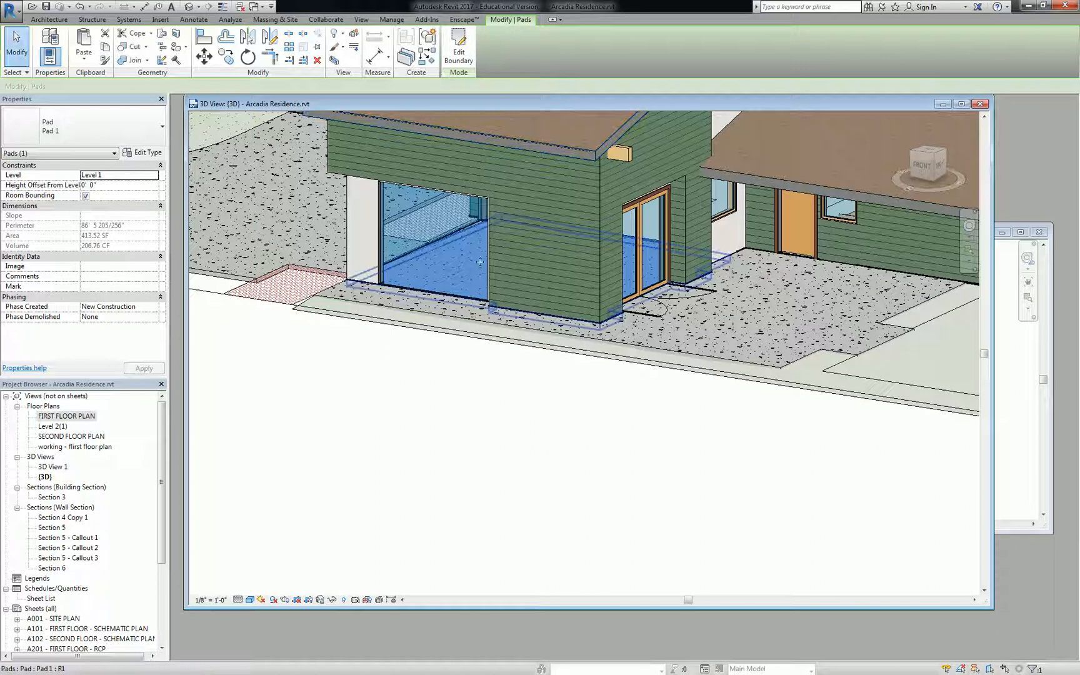
- Set the pad's height offset from Level 1 to -10' 0" and deselect it
left_click(130, 185)
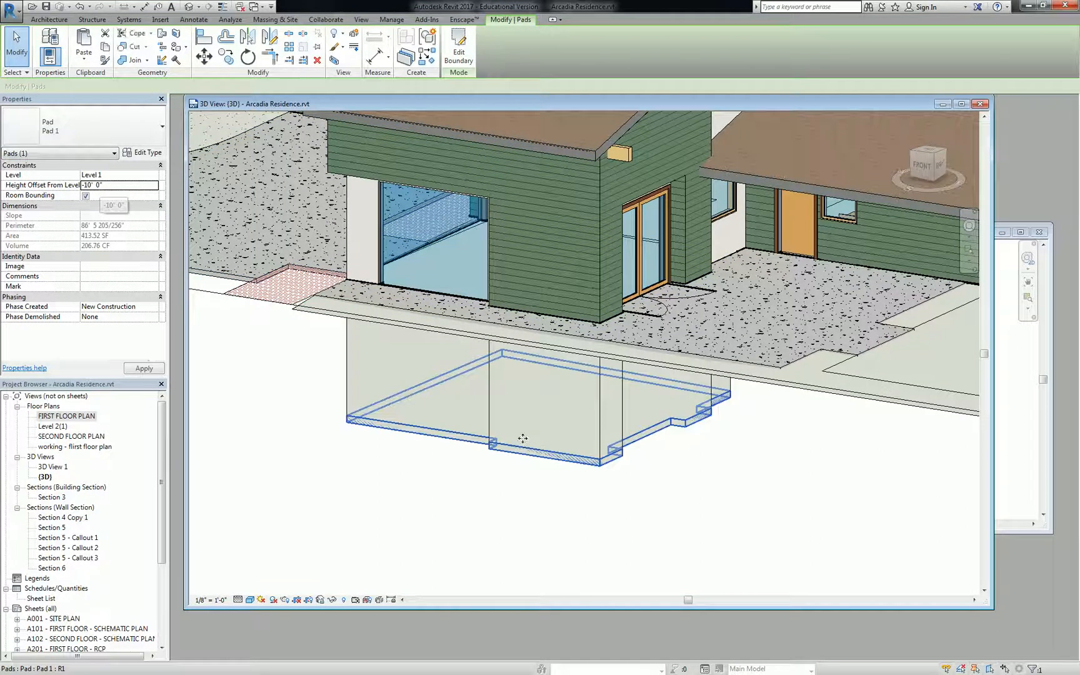
key("Escape")
middle_click_drag(525, 354, 607, 360)
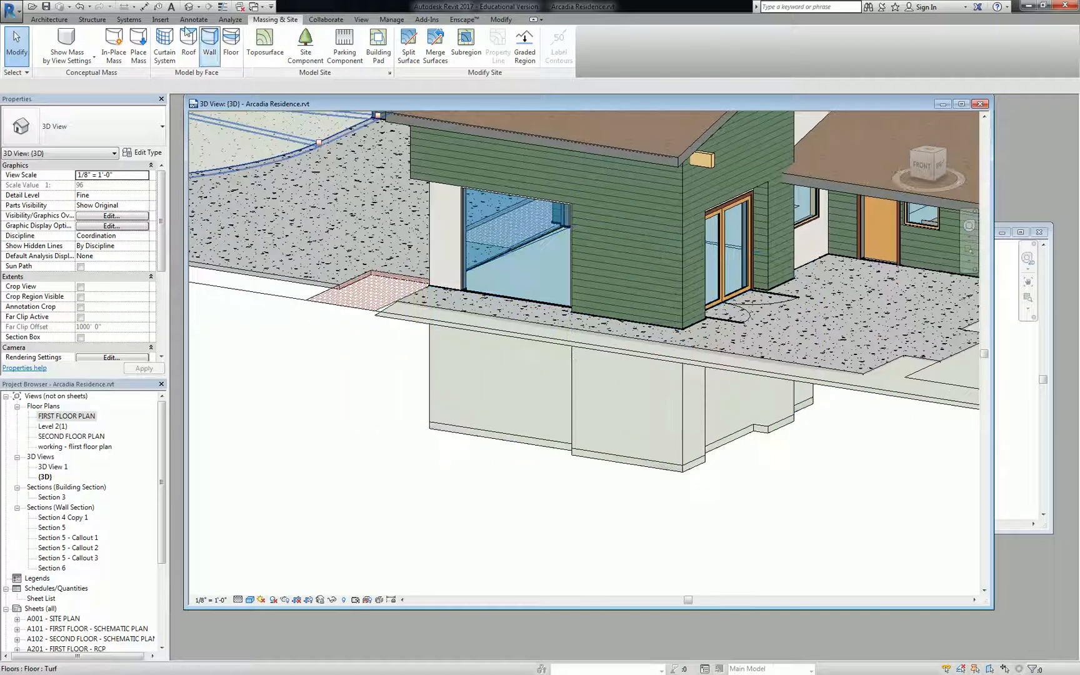
- Create a Concrete Paving floor over the pad by pasting the copied boundary lines aligned to Level 1
left_click(65, 20)
left_click(261, 39)
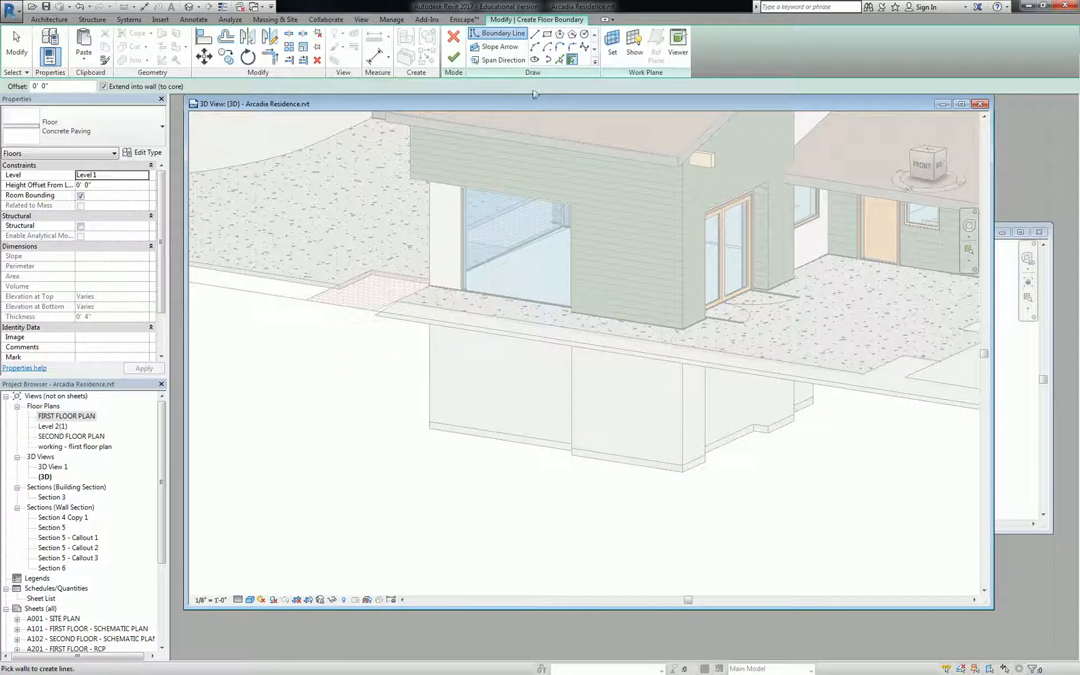
left_click(84, 56)
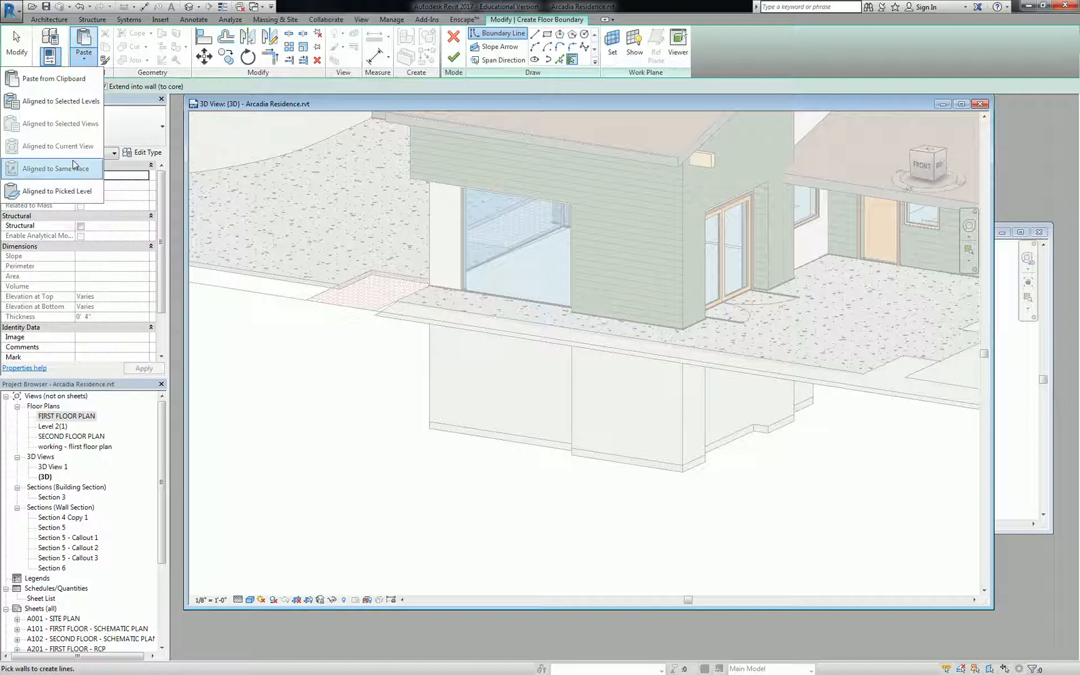
left_click(77, 105)
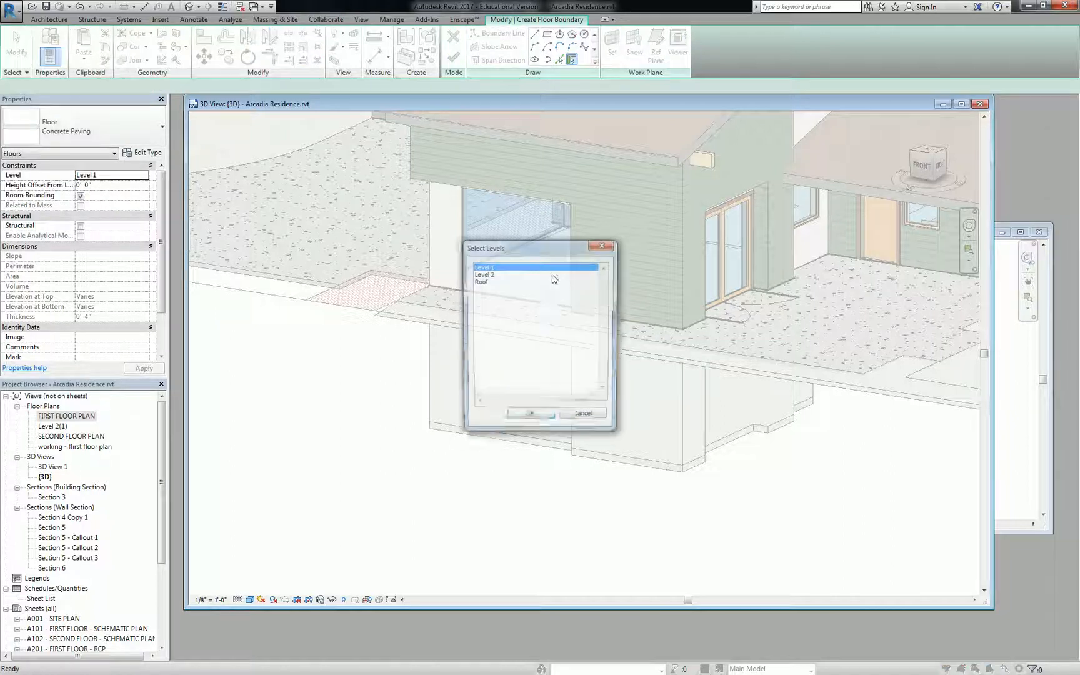
left_click(530, 417)
left_click(454, 57)
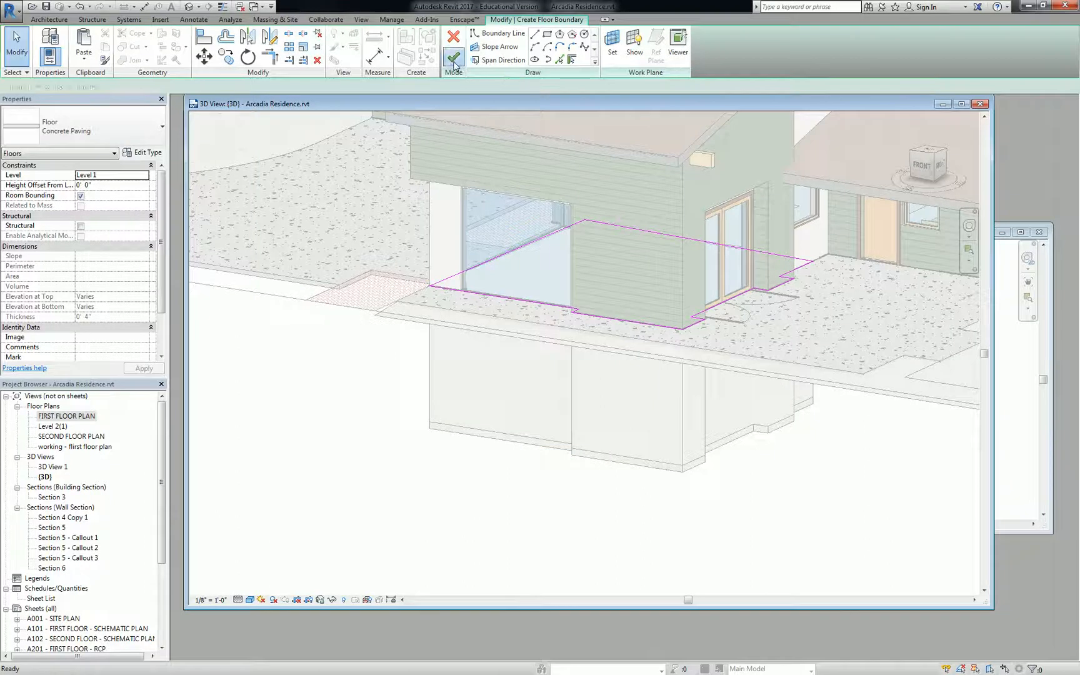
key("Escape")
- Open Section 6 from its section line on the A001 site plan sheet, maximize it and frame the lowered pad
left_click(1012, 425)
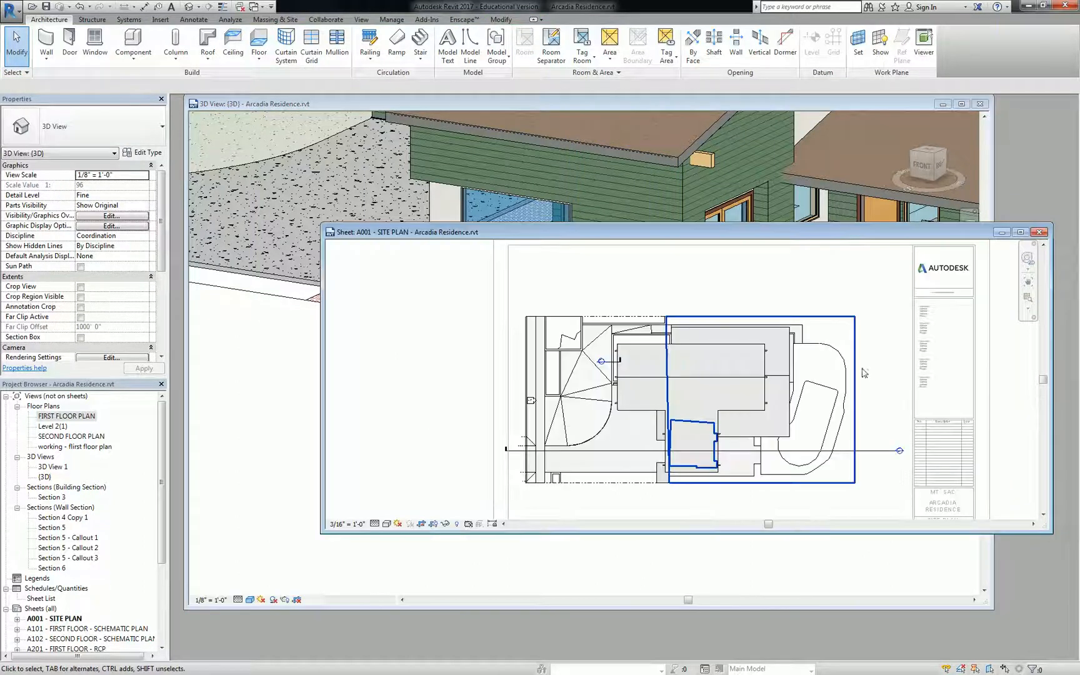
left_click(864, 450)
right_click(864, 451)
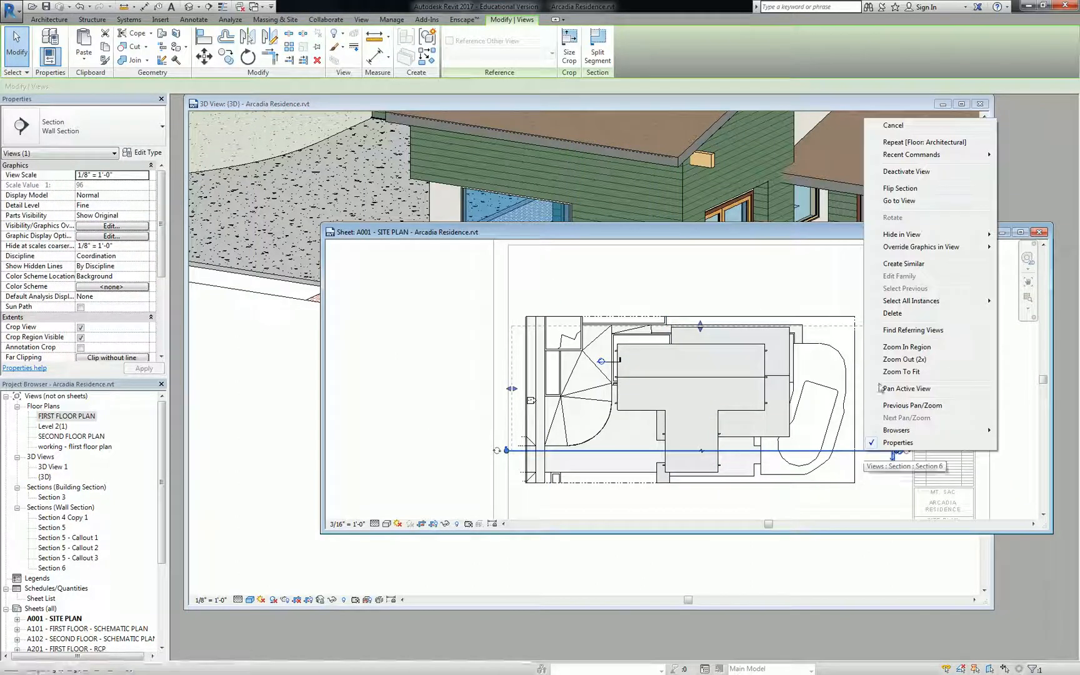
left_click(906, 203)
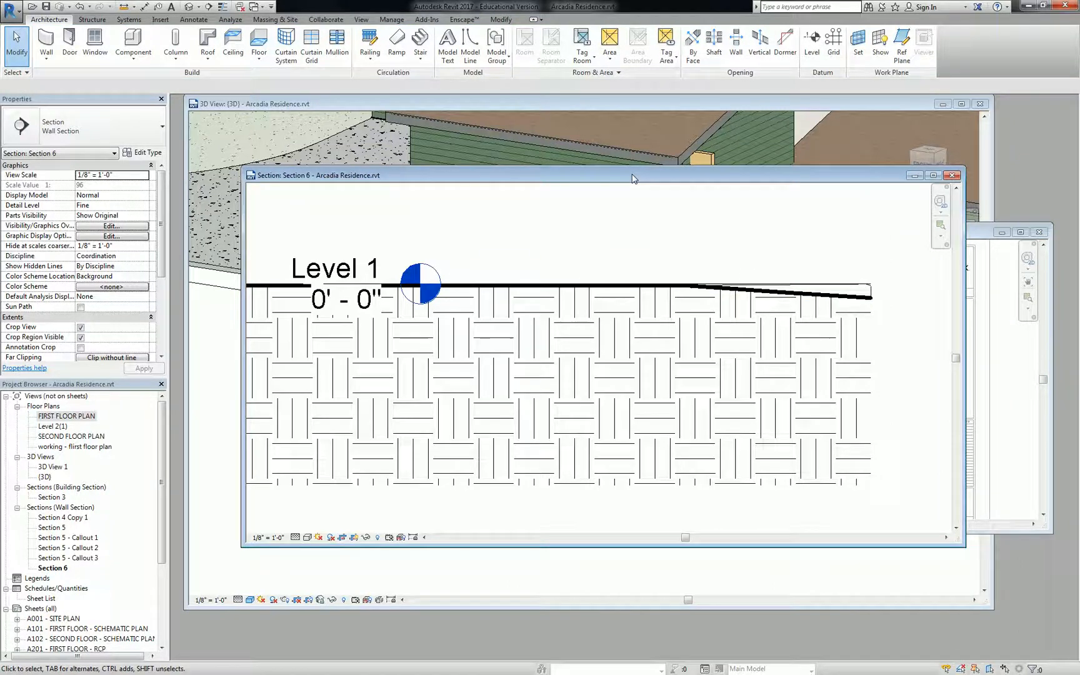
double_click(631, 176)
scroll(630, 270, "down", 5)
middle_click_drag(350, 209, 691, 302)
scroll(600, 318, "up", 6)
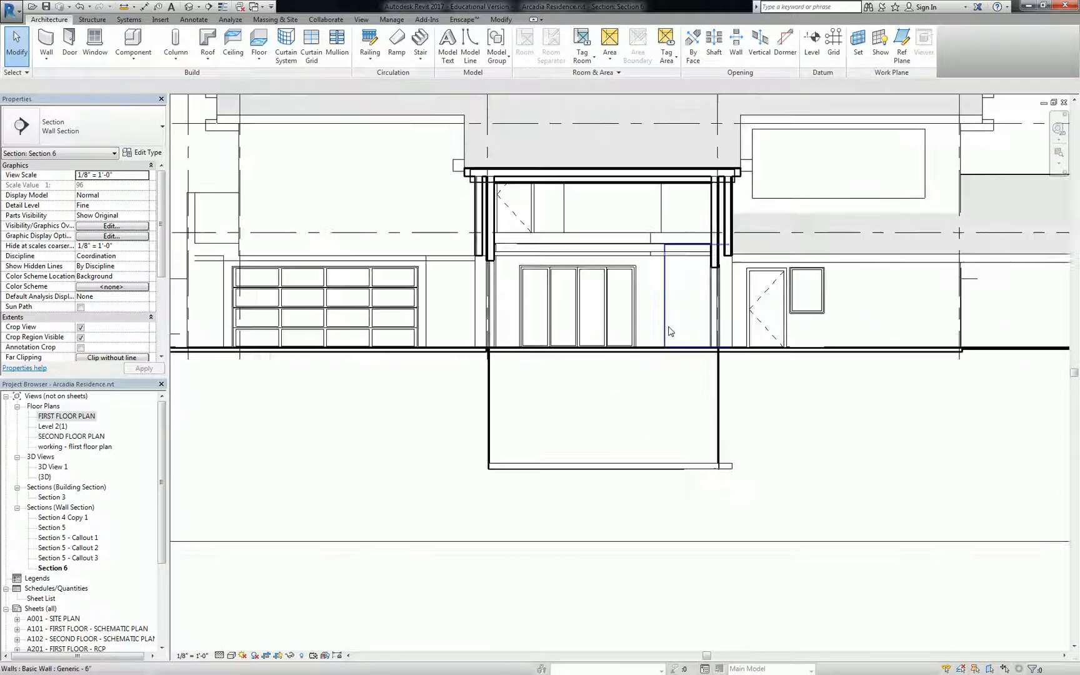
middle_click_drag(780, 422, 765, 379)
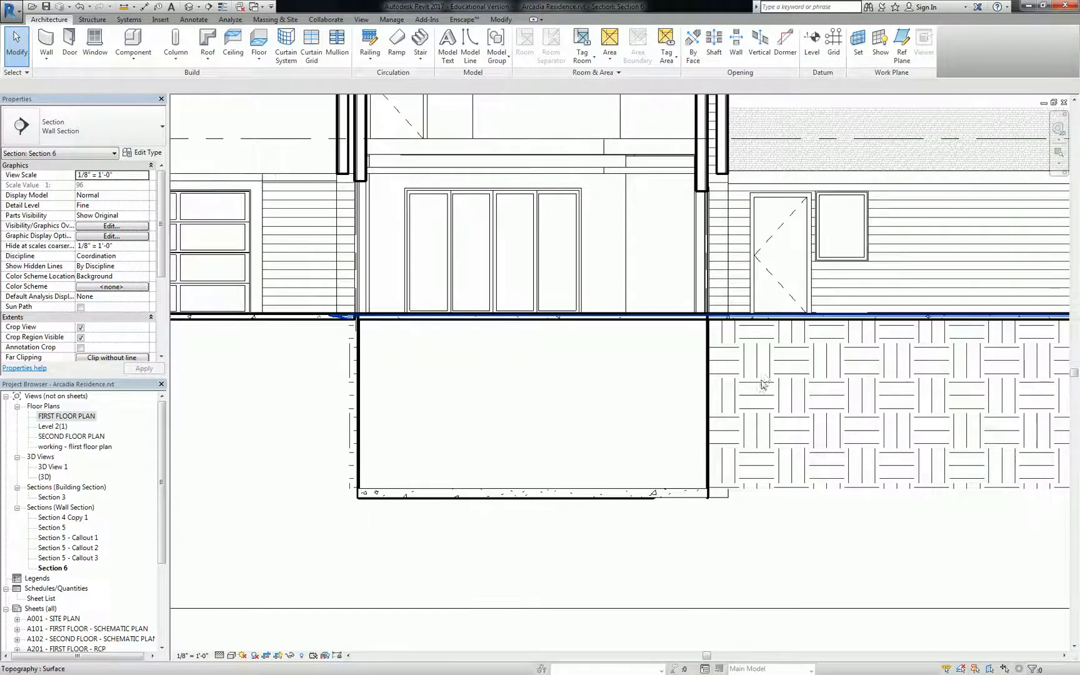
- Change the new floor above the pad to the Wood Joist 10" - Ceramic Tile type
left_click(648, 322)
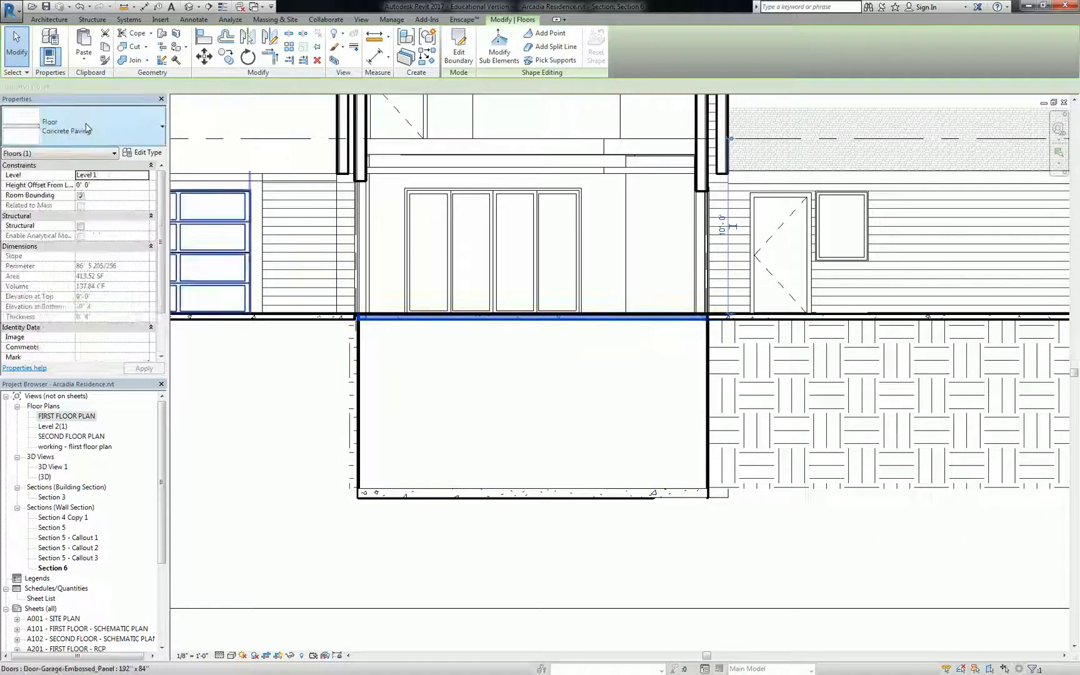
left_click(87, 129)
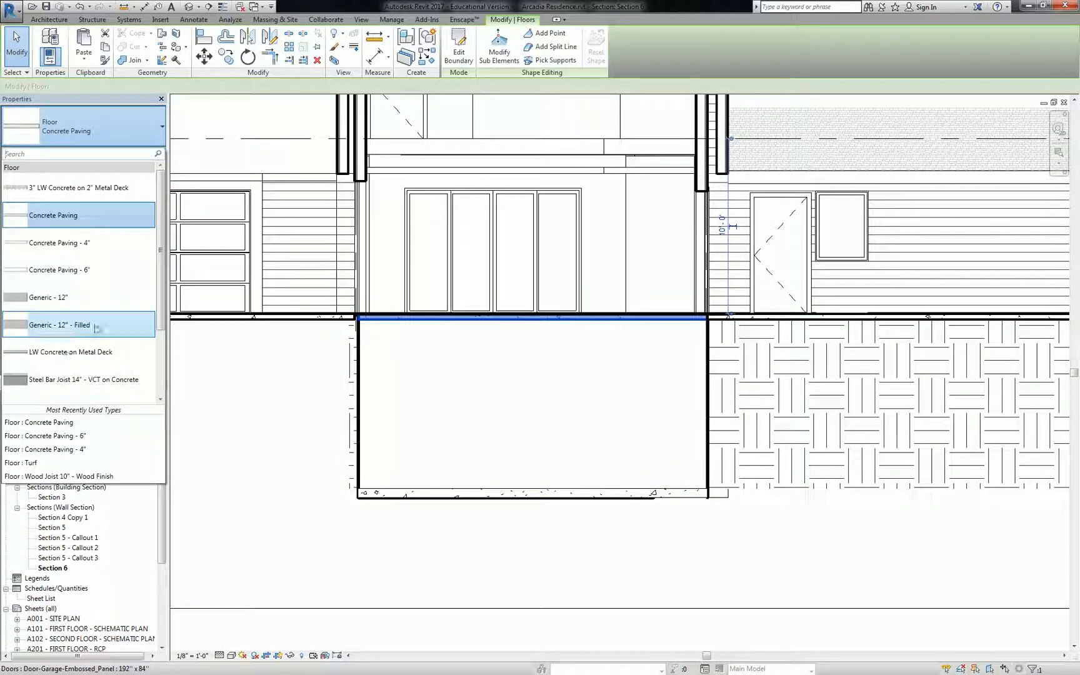
scroll(66, 313, "down", 4)
scroll(57, 275, "up", 1)
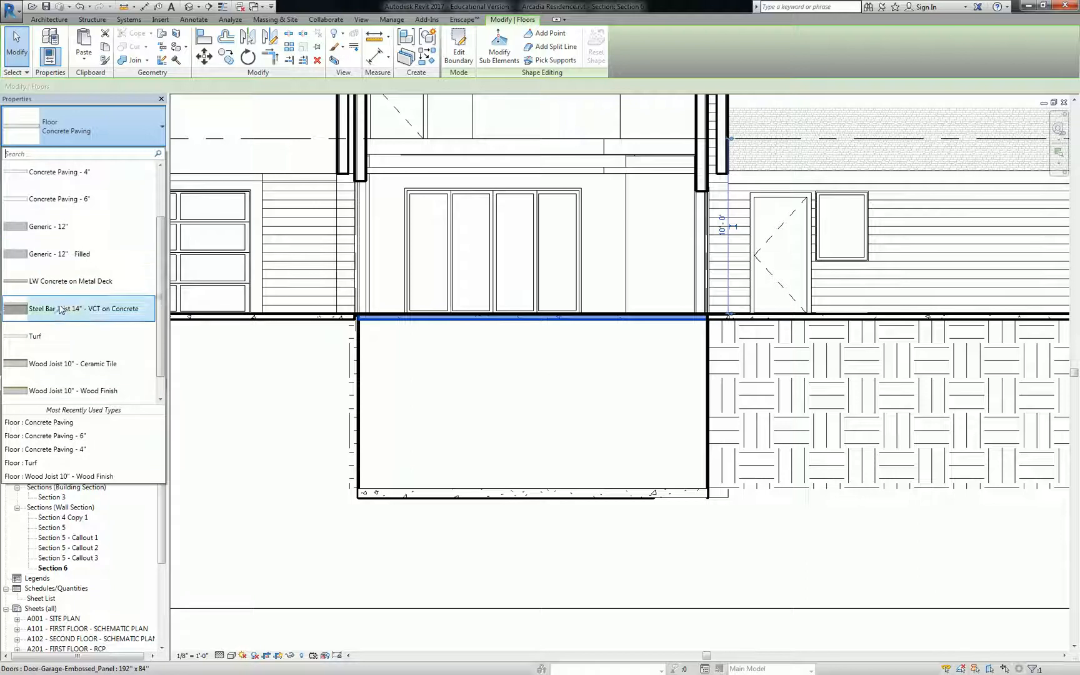
left_click(68, 369)
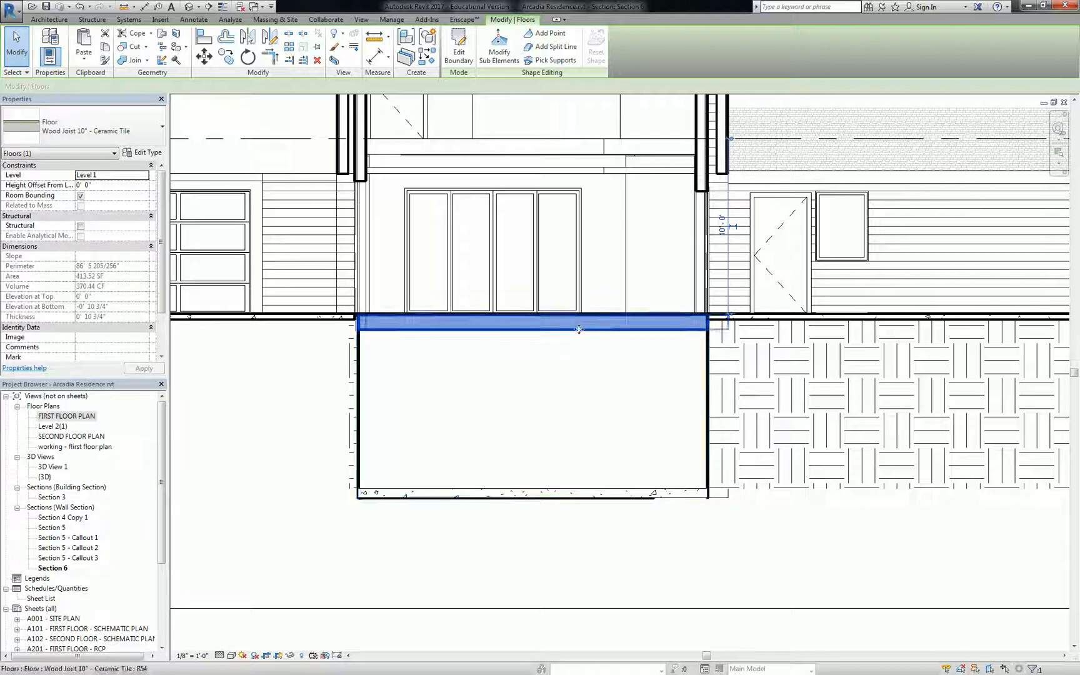
key("Escape")
- Examine in section how the lowered pad and the concrete paving by the garage meet the new floor
mouse_move(671, 364)
middle_mouse_down()
mouse_move(505, 359)
mouse_move(627, 355)
middle_mouse_up()
scroll(671, 357, "down", 2)
scroll(512, 355, "down", 1)
left_click(500, 437)
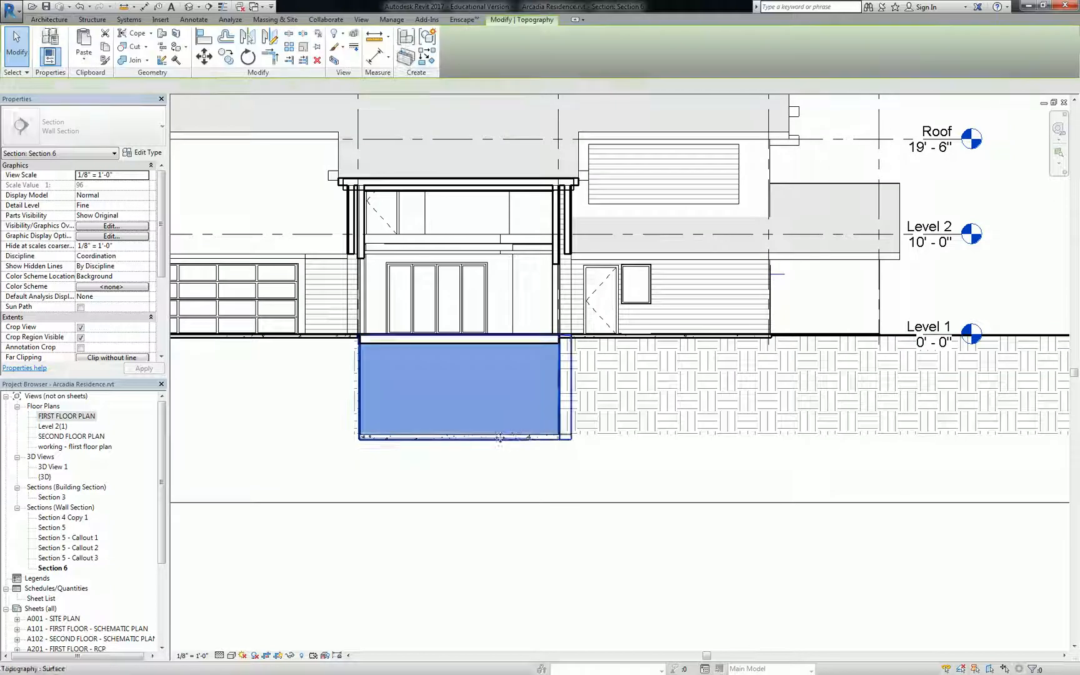
left_click(552, 441)
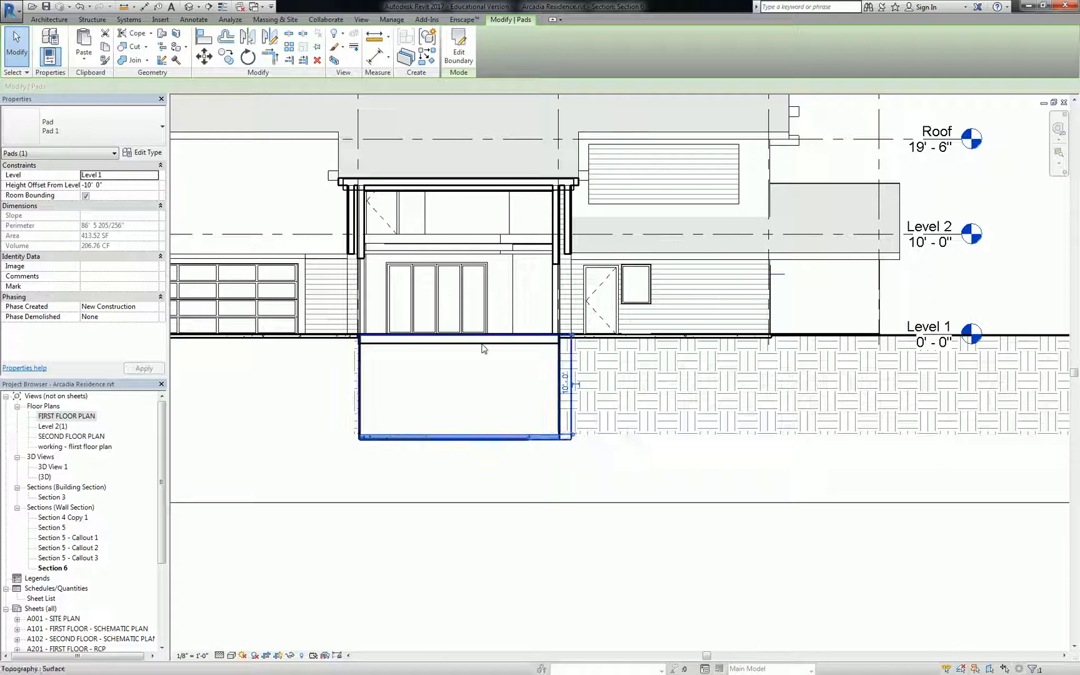
middle_click_drag(231, 338, 516, 347)
scroll(458, 337, "up", 2)
left_click(538, 353)
left_click(541, 356)
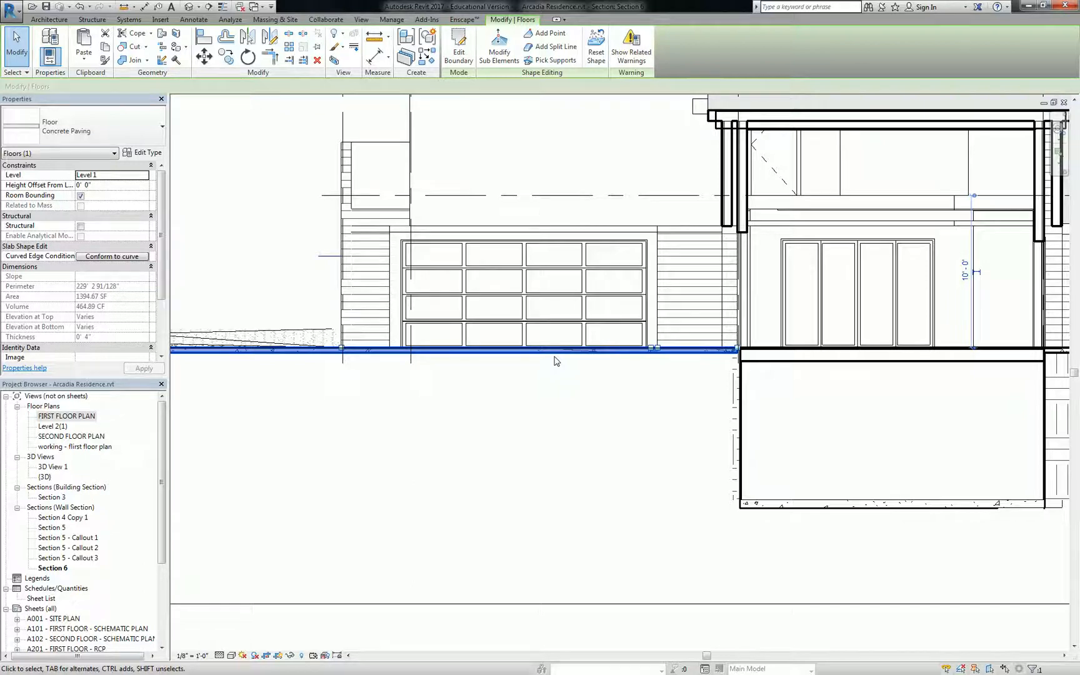
middle_click_drag(554, 362, 42, 350)
- Examine the cut topography around the excavation and its relation to the whole house section
left_click(754, 419)
scroll(754, 419, "down", 2)
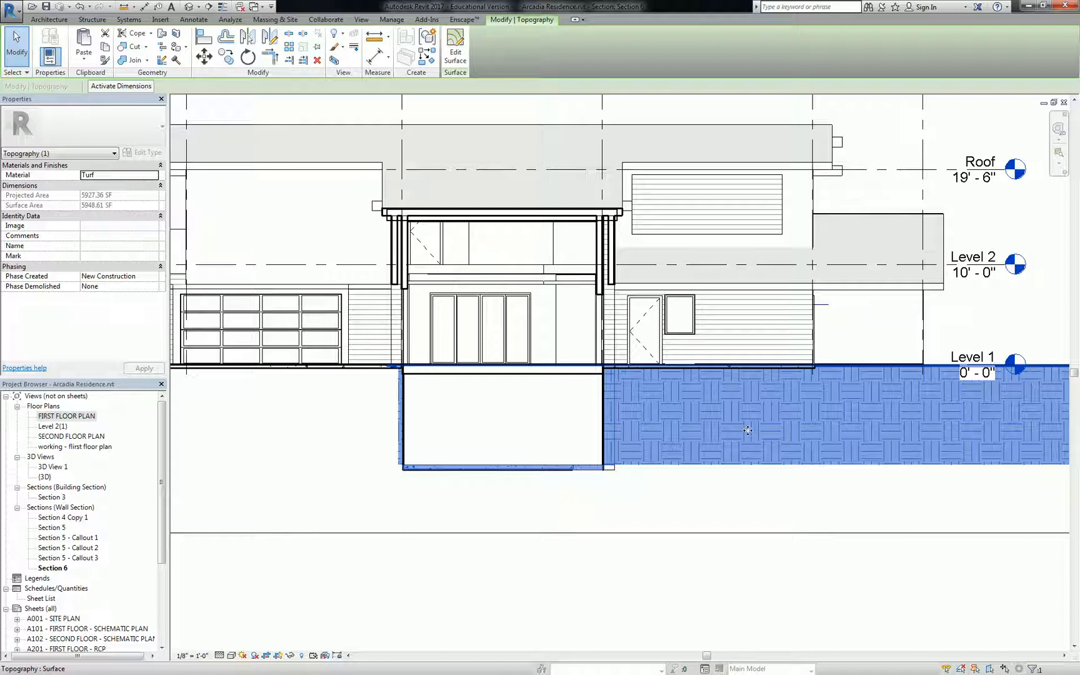
scroll(531, 393, "up", 5)
scroll(680, 403, "up", 2)
scroll(625, 406, "down", 4)
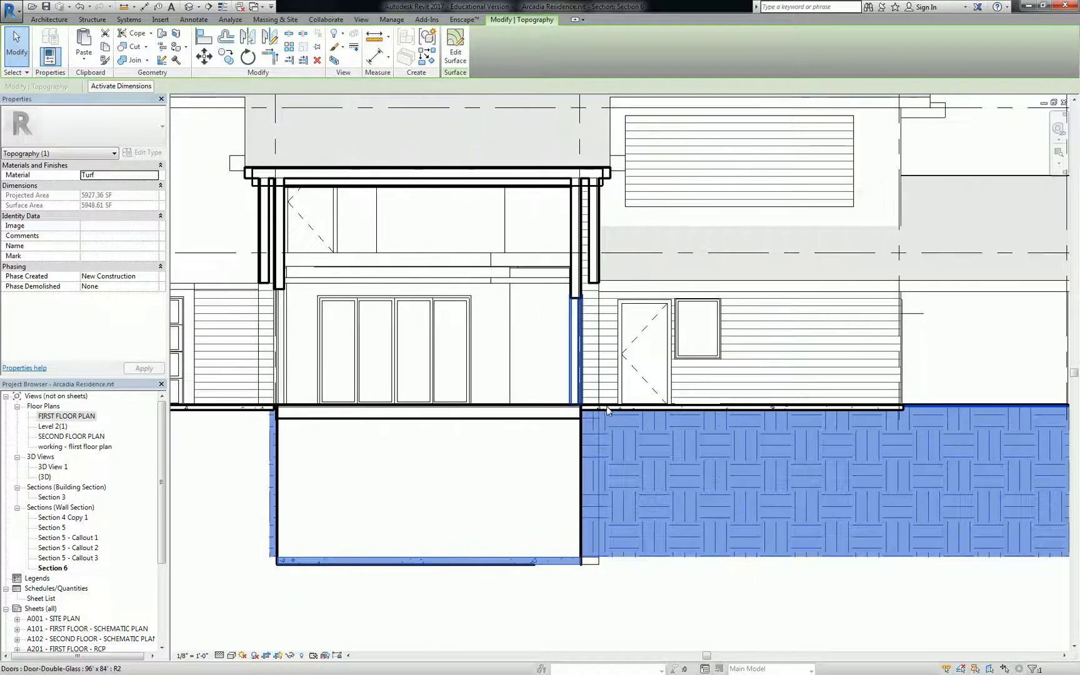
scroll(606, 408, "down", 3)
left_click(900, 134)
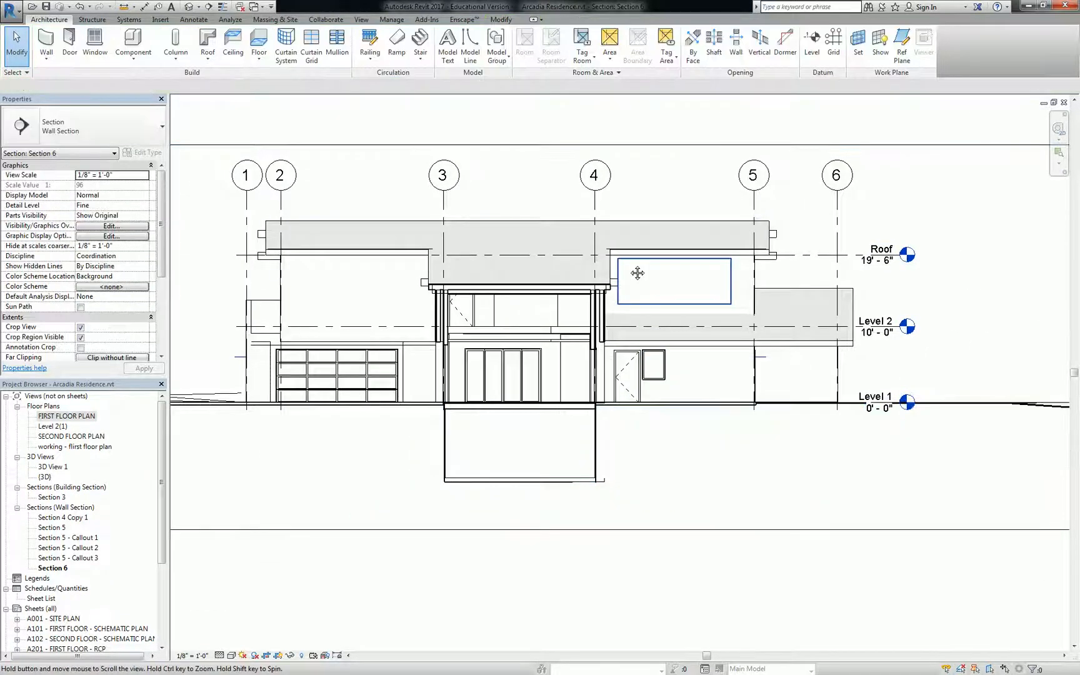
middle_click_drag(627, 269, 685, 247)
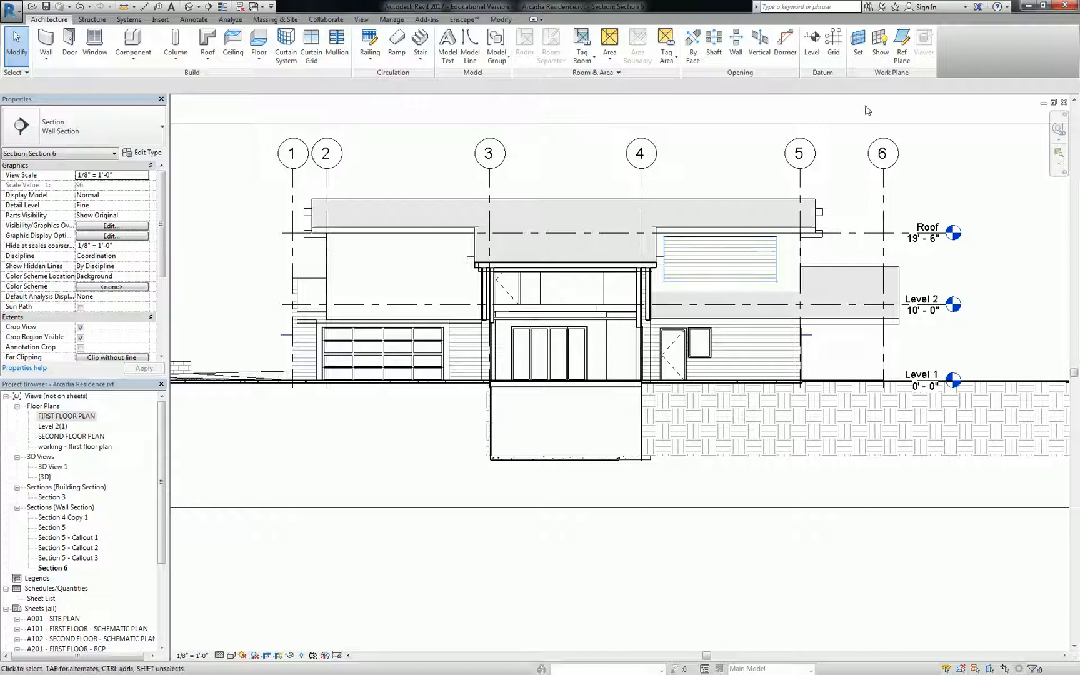
- Frame the whole house in Section 6, then minimize that view to return to the 3D view
scroll(823, 191, "down", 2)
middle_click_drag(828, 212, 740, 215)
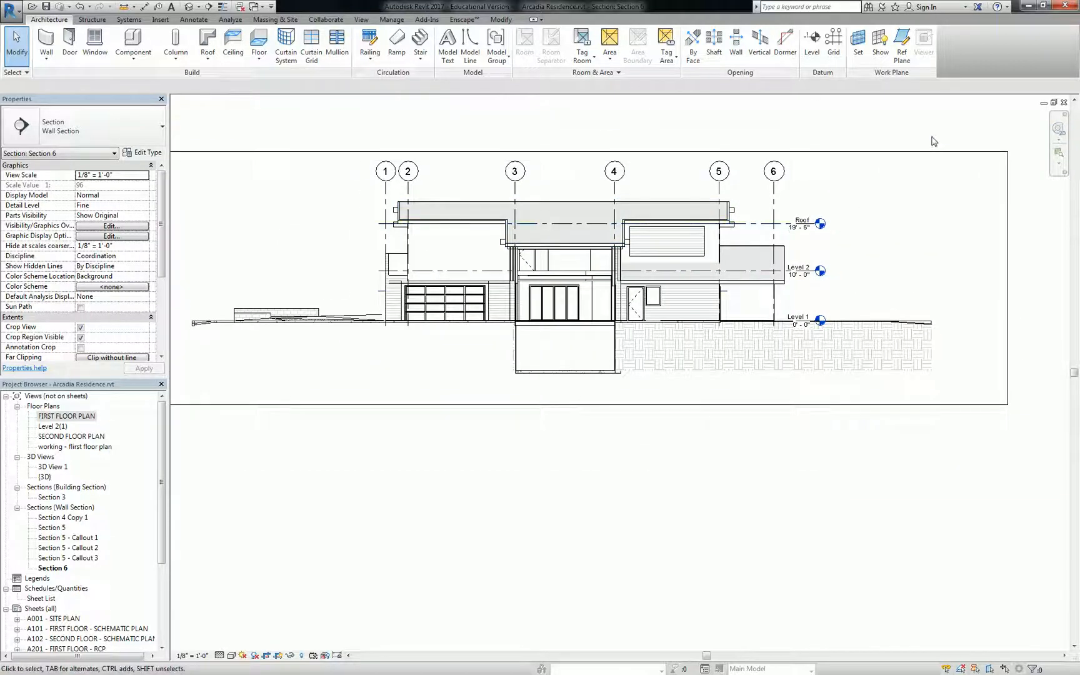
left_click(1044, 104)
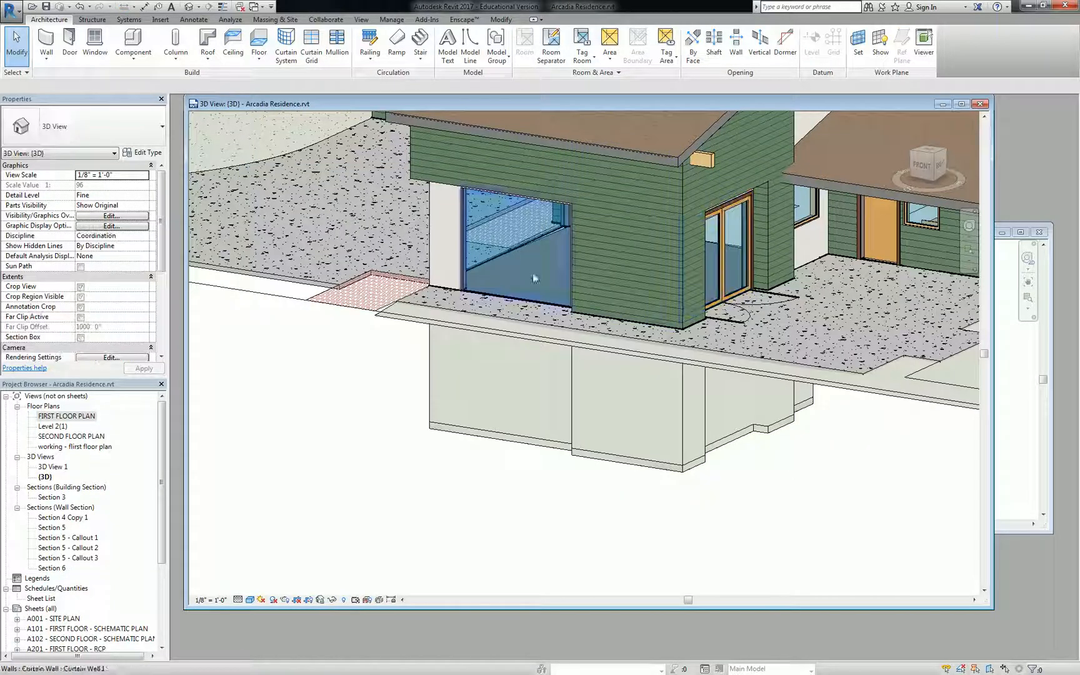
- Copy all boundary sketch lines of the lowered pad to the clipboard, finish its sketch and check the floor above it
left_click(698, 466)
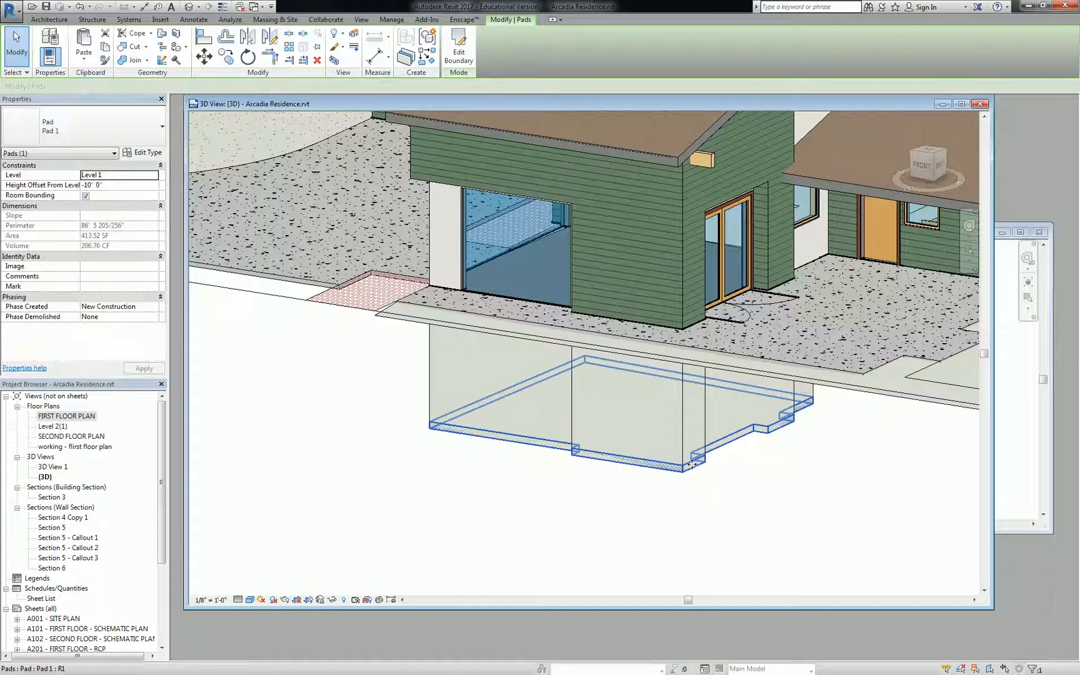
double_click(692, 464)
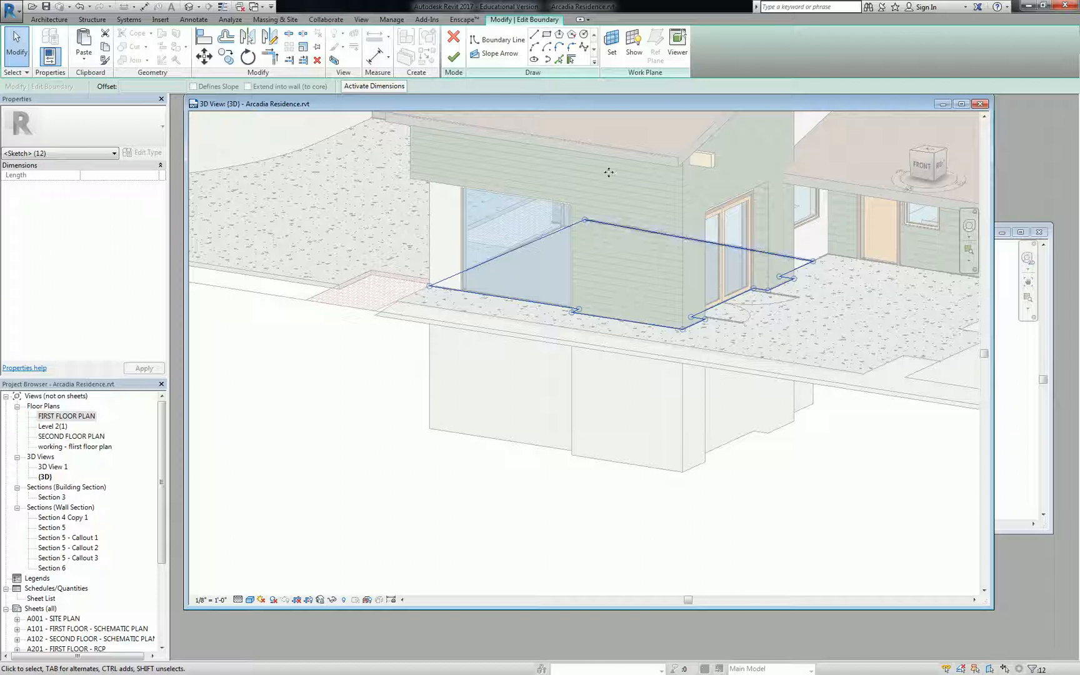
left_click(454, 57)
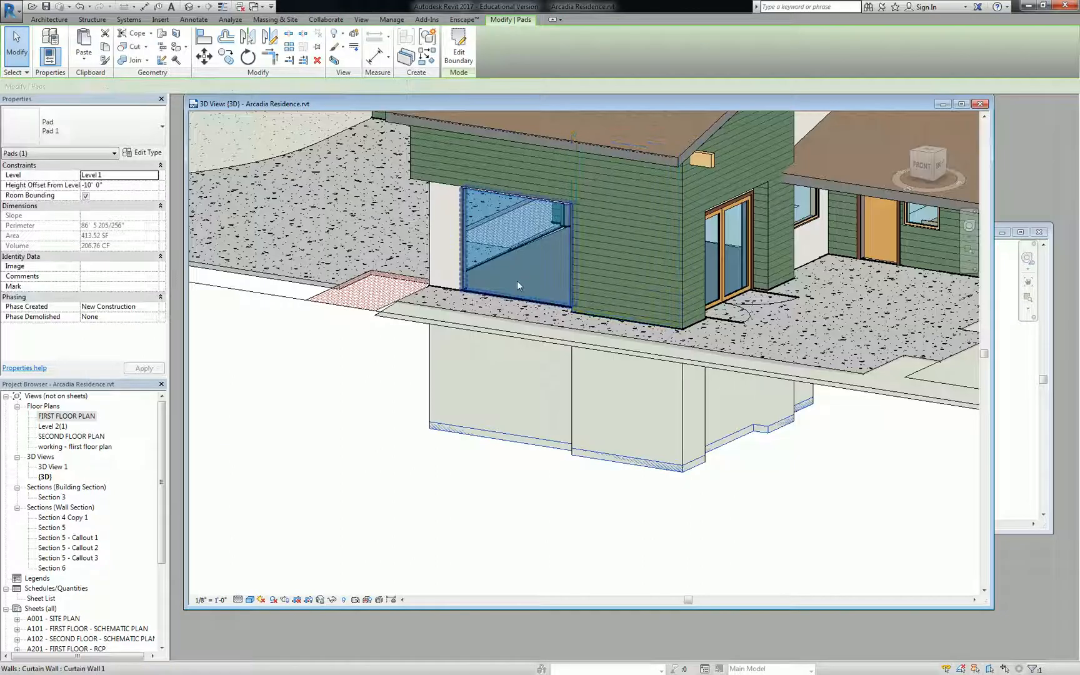
left_click(675, 333)
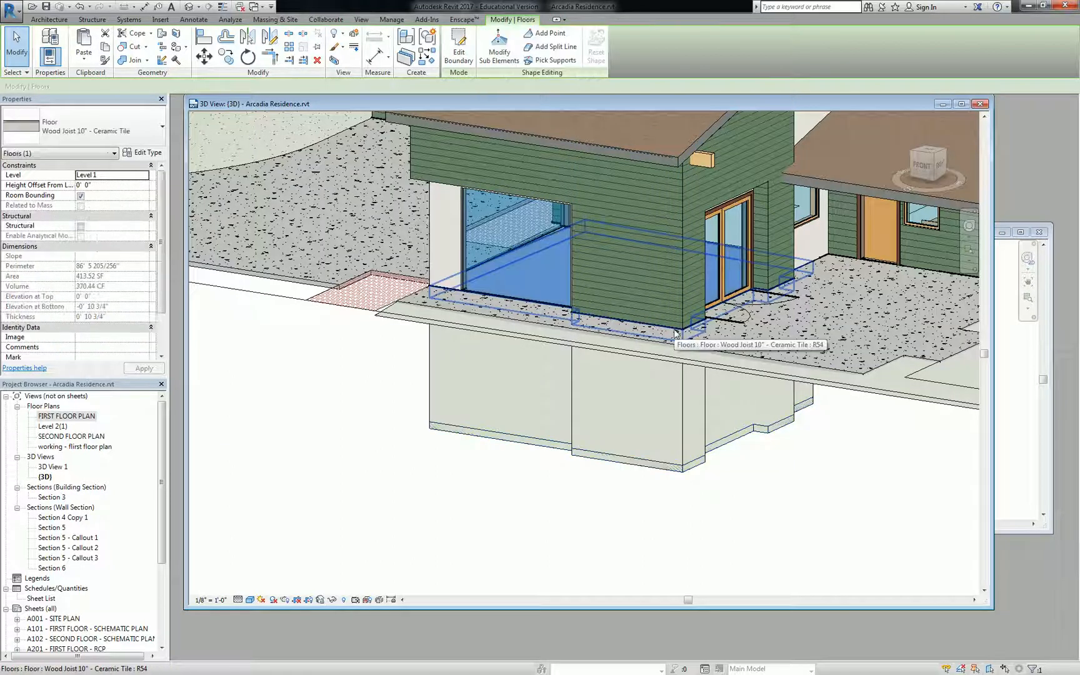
key("Escape")
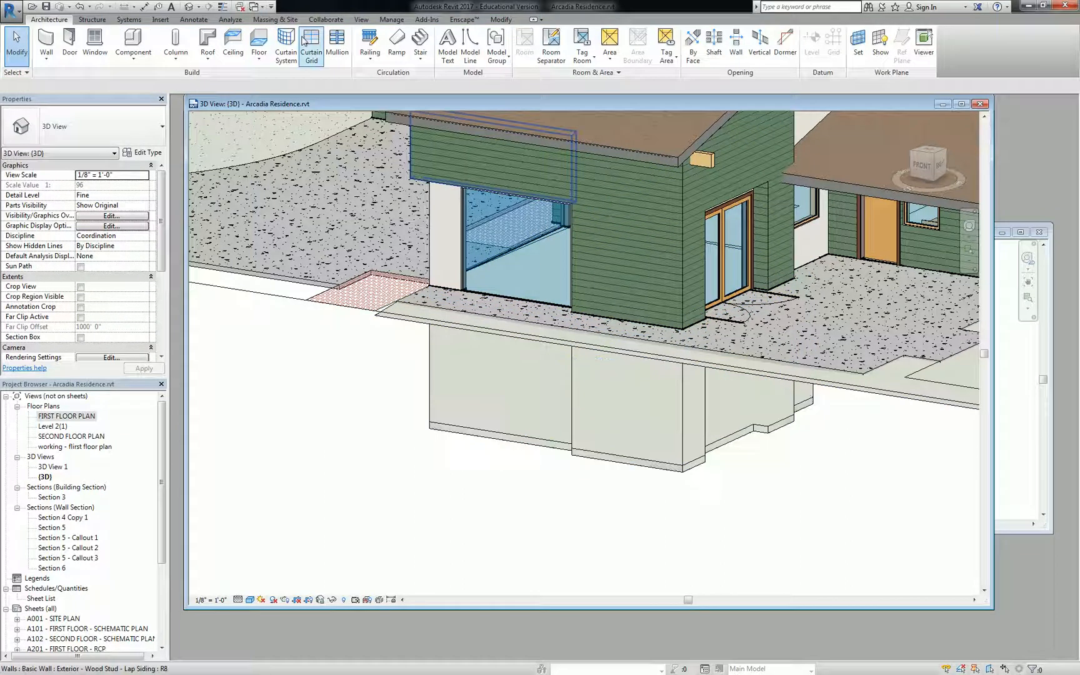
- Paste the copied pad boundary into a new Concrete Paving floor sketch aligned to Level 1, and discard the sketch
left_click(258, 42)
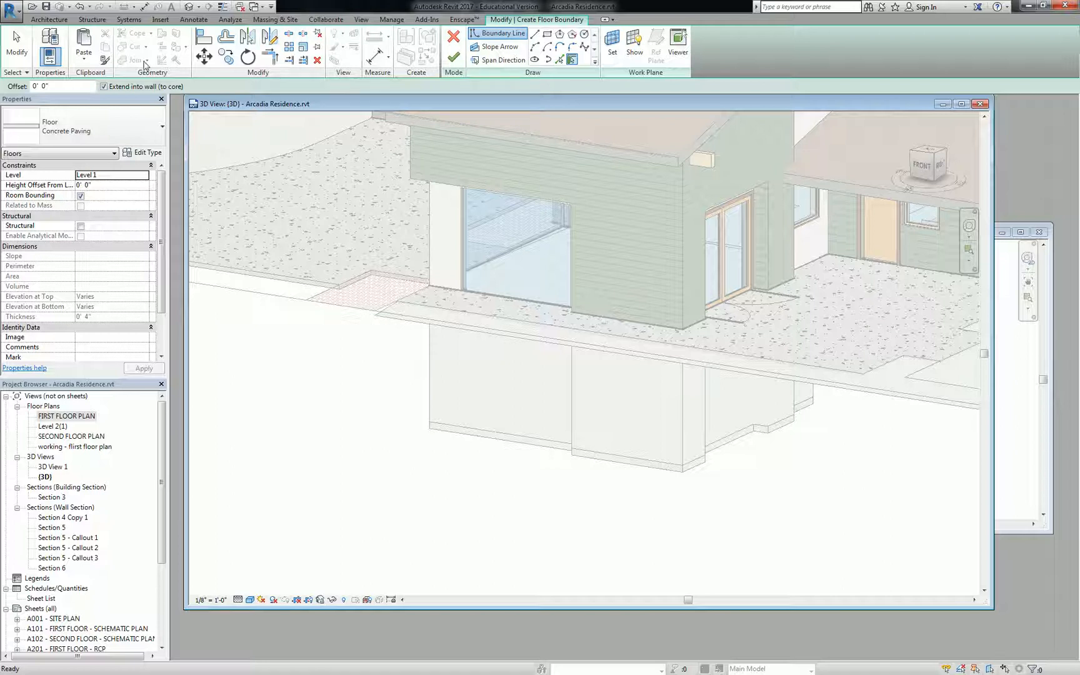
left_click(84, 56)
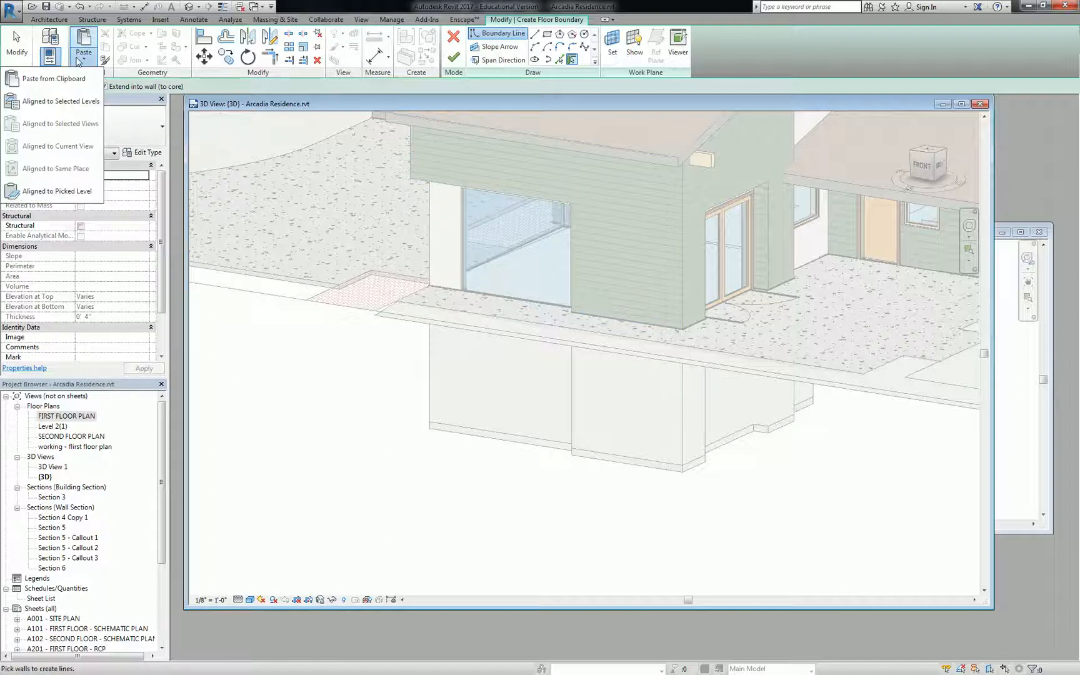
left_click(96, 102)
left_click(494, 271)
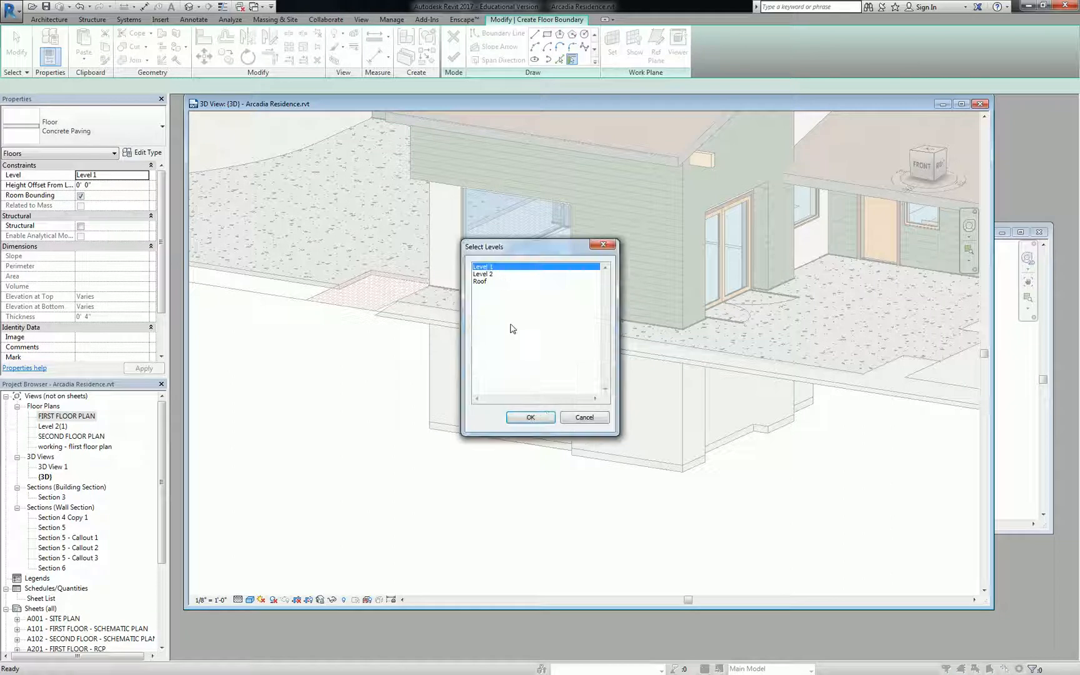
left_click(544, 417)
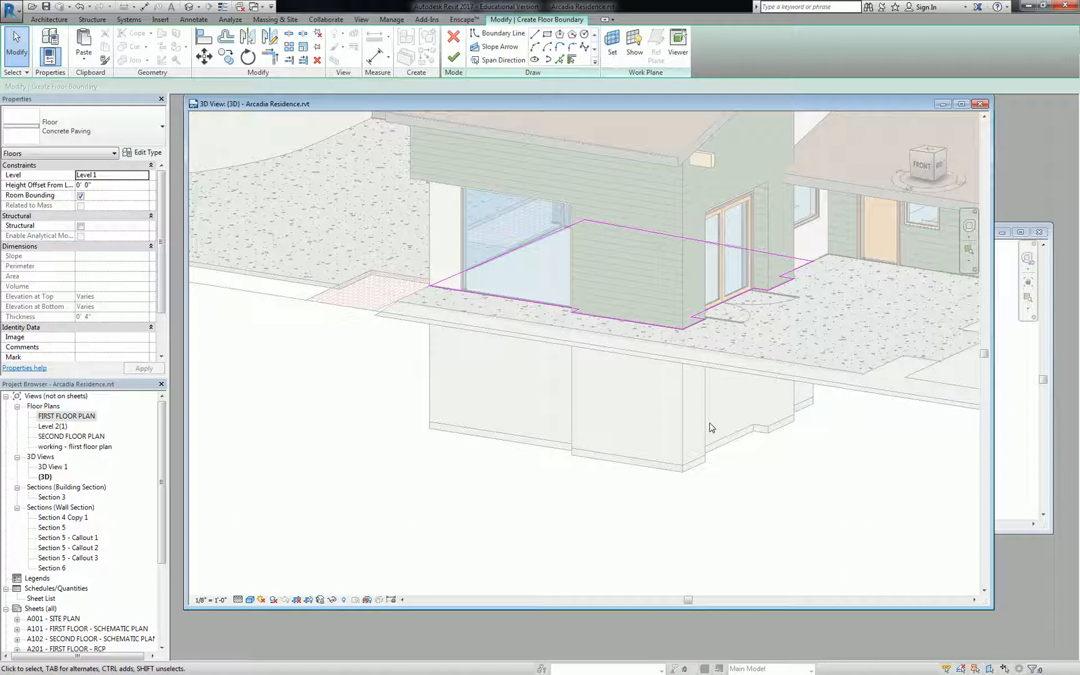
left_click(453, 36)
left_click(566, 349)
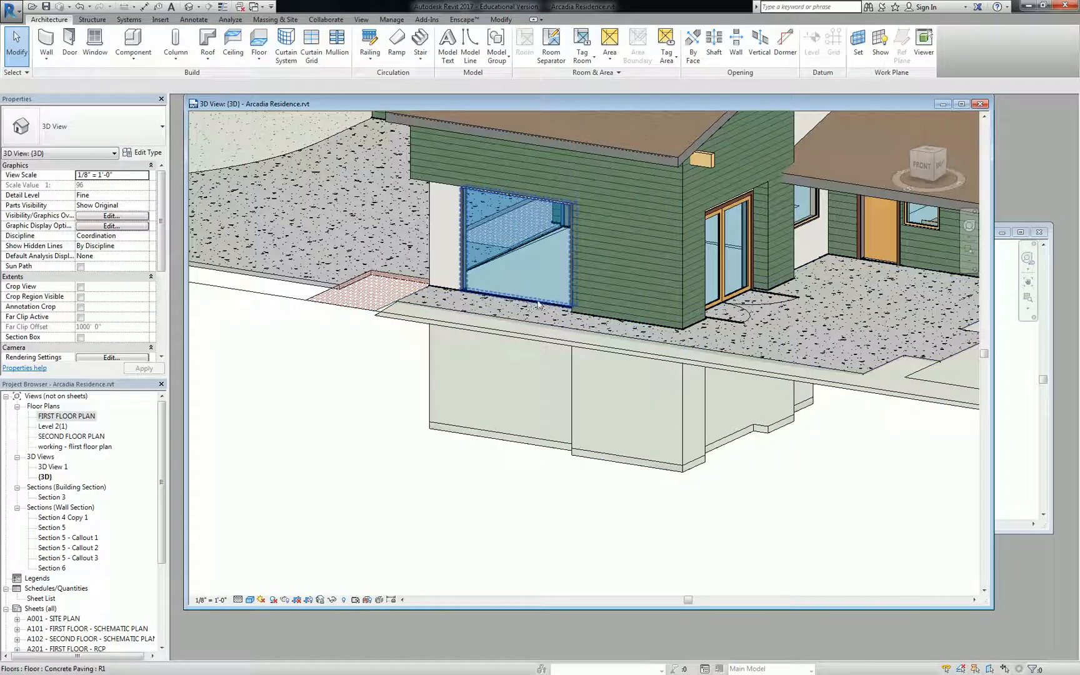
- Copy the Level 2 Wood Joist 10" - Wood Finish floor to the open space beside the site and select the copy
scroll(560, 361, "down", 5)
middle_click_drag(560, 361, 411, 339, "shift")
left_click(354, 464)
key("c")
key("o")
left_click(414, 321)
left_click(764, 359)
key("Escape")
middle_click_drag(850, 381, 384, 335)
left_click(313, 292)
middle_click_drag(312, 292, 538, 291, "shift")
scroll(436, 286, "up", 2)
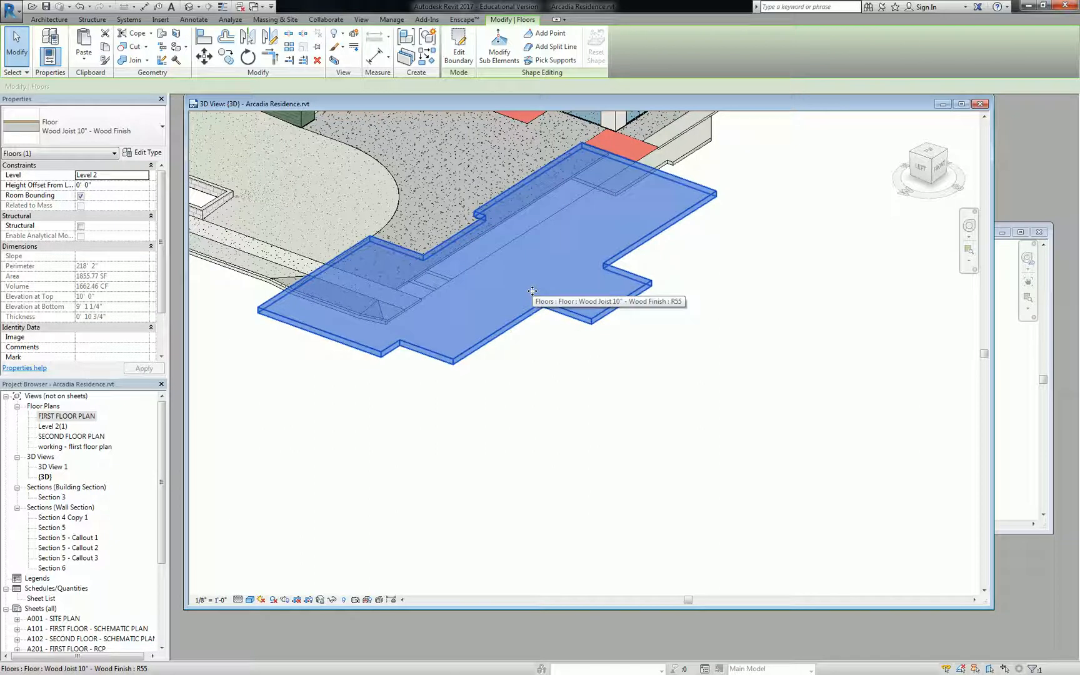
- Copy all boundary lines of the duplicated floor to the clipboard, cancel the boundary edit and remove the duplicate
middle_click_drag(542, 289, 572, 274)
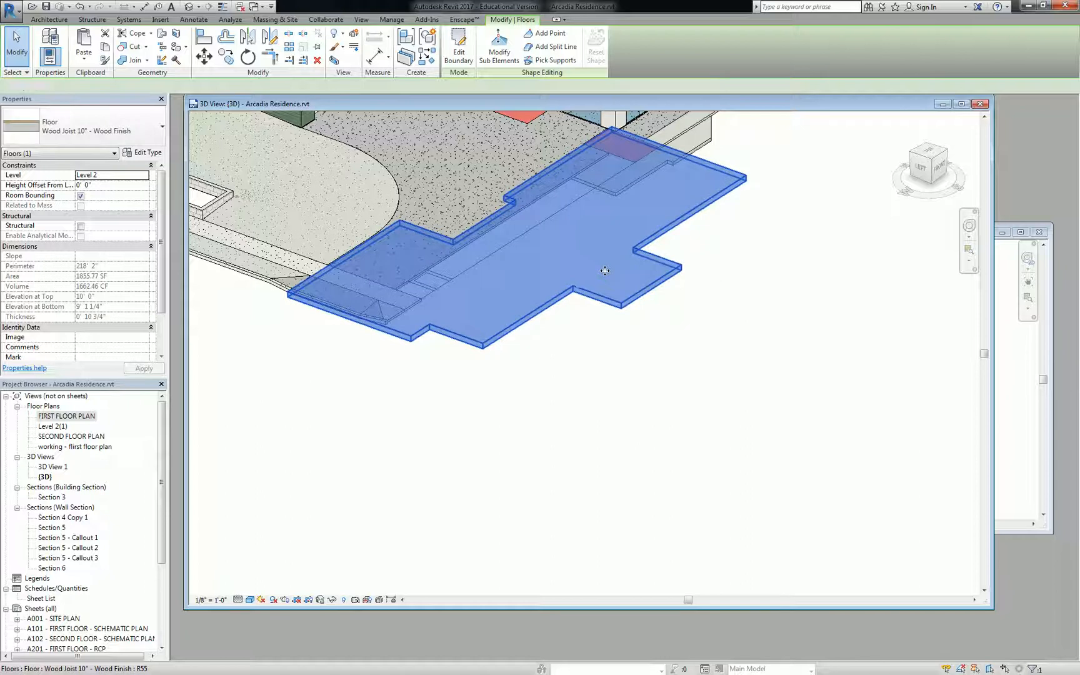
double_click(604, 270)
scroll(604, 272, "down", 3)
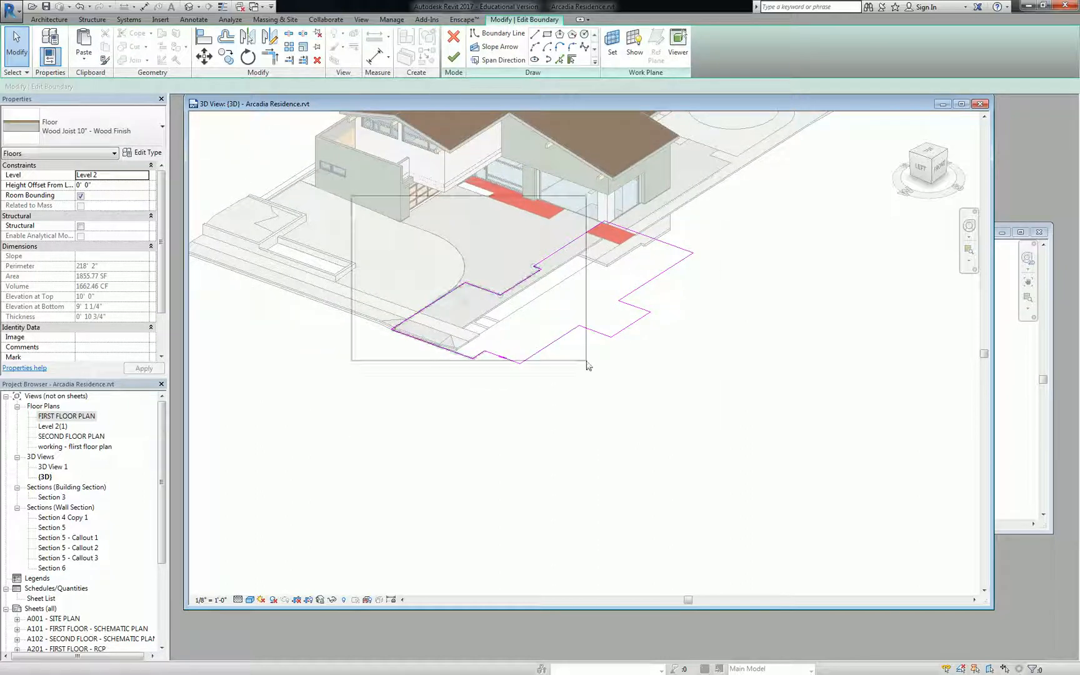
left_click_drag(440, 265, 760, 454)
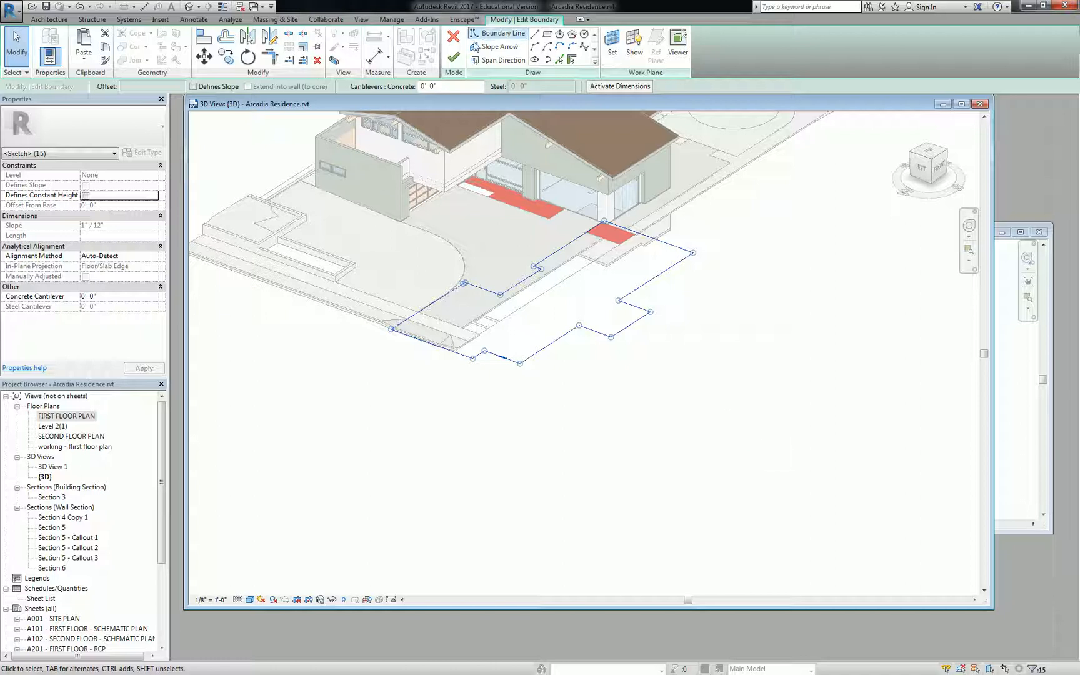
left_click(454, 39)
key("Escape")
scroll(597, 248, "up", 3)
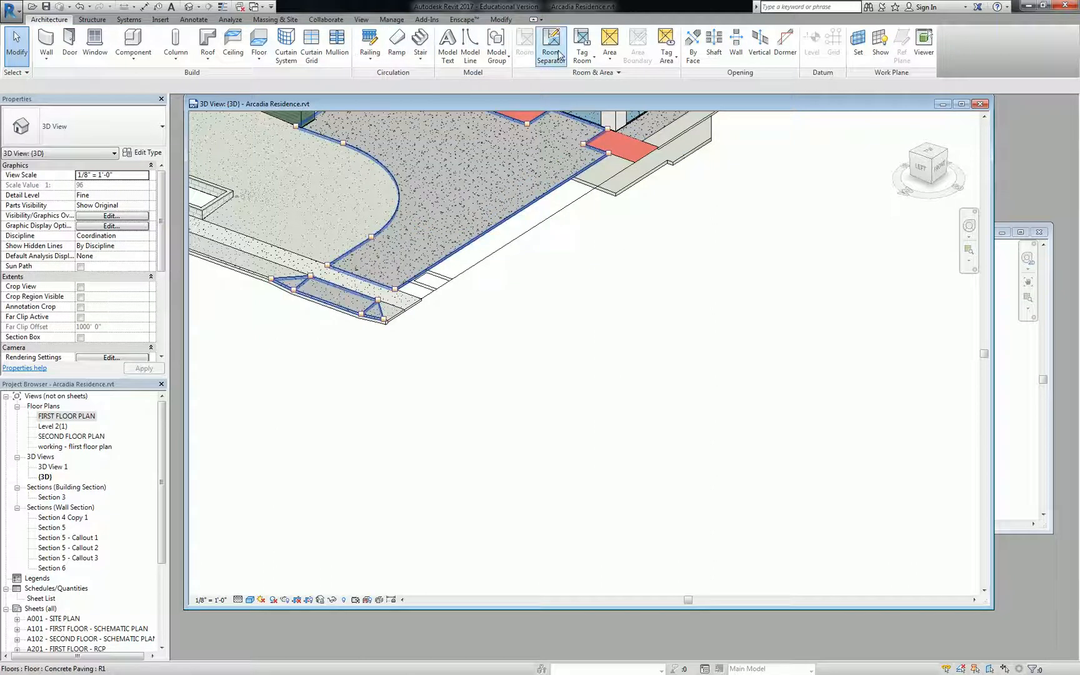
- Try to create a Level 1 building pad from the pasted floor boundary beyond the topography's edge, and quit the sketch
left_click(275, 20)
left_click(379, 34)
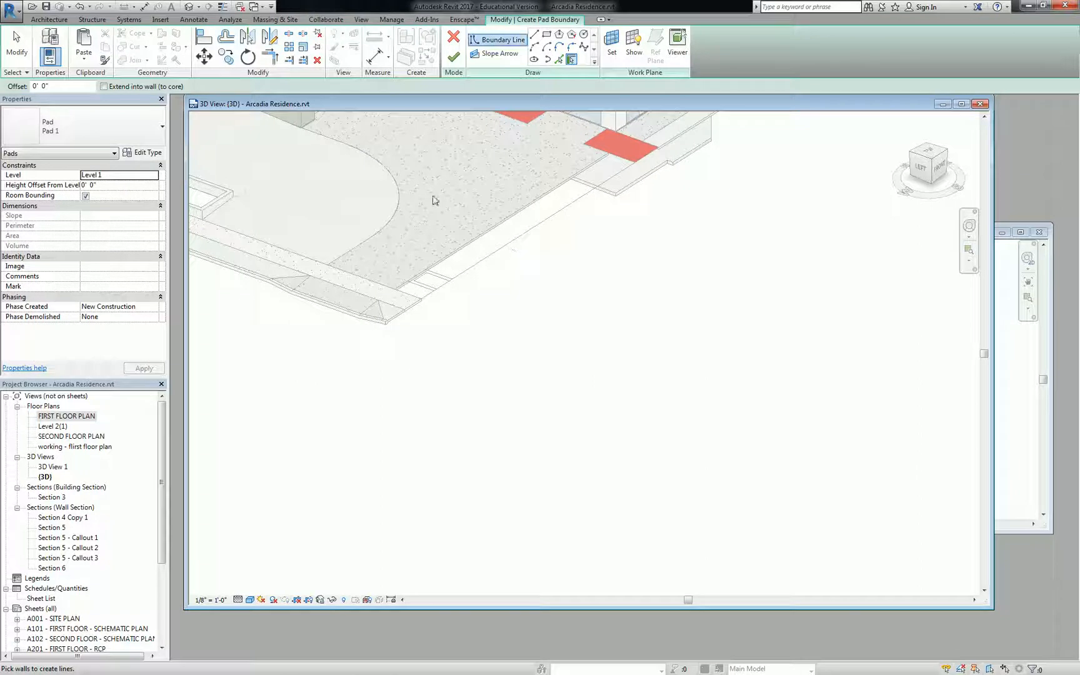
left_click(84, 60)
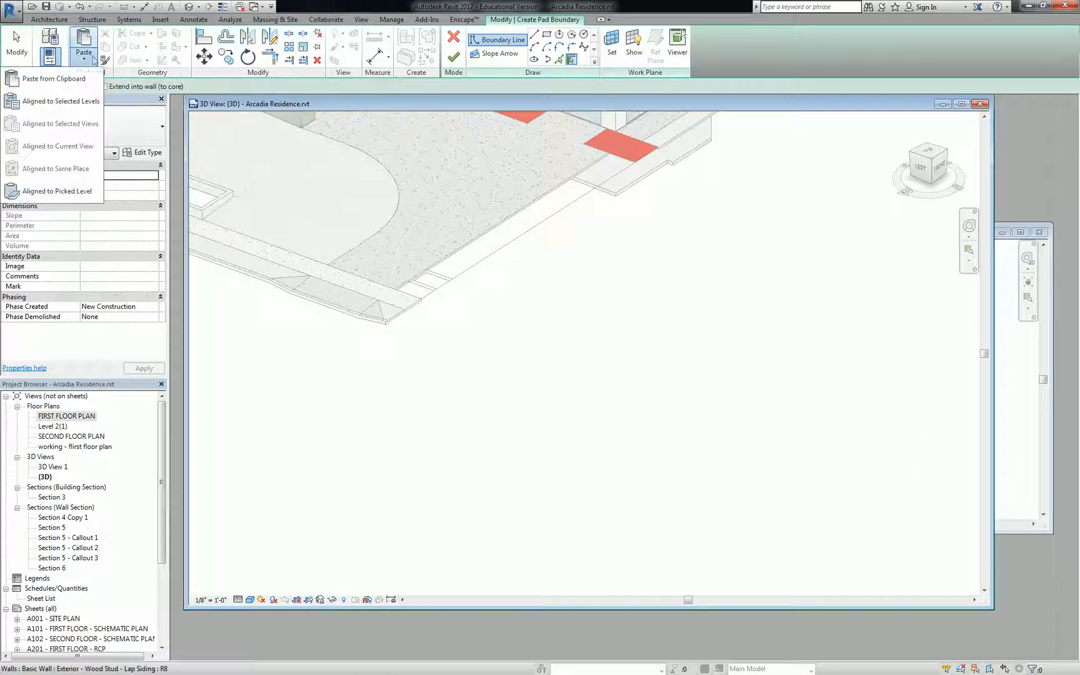
left_click(92, 101)
left_click(525, 415)
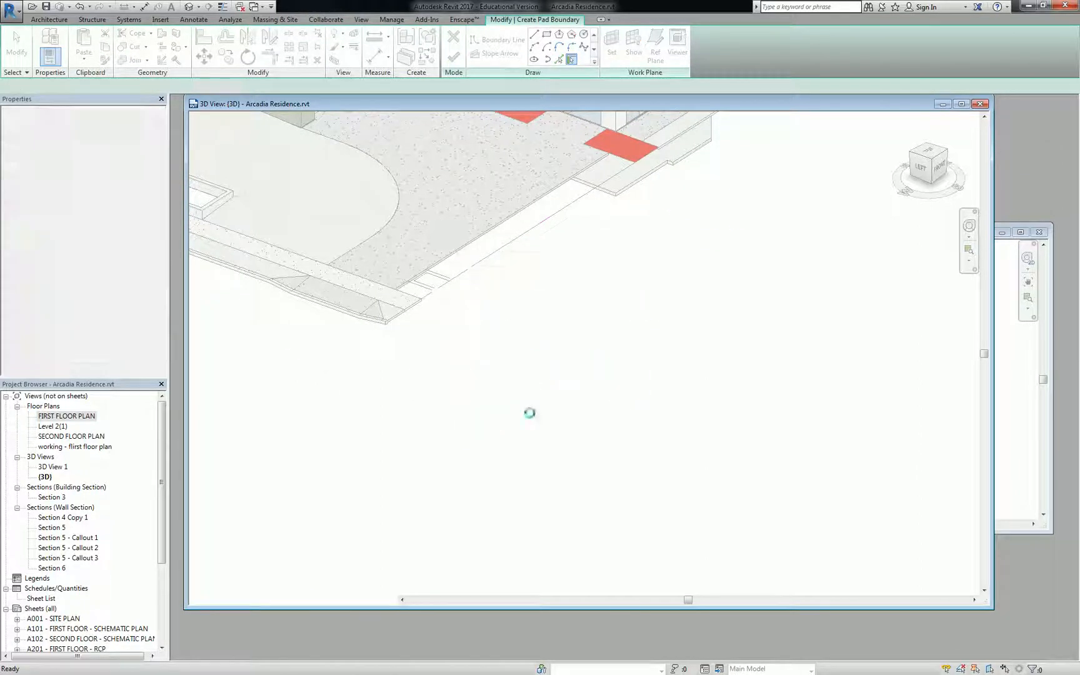
scroll(621, 262, "down", 3)
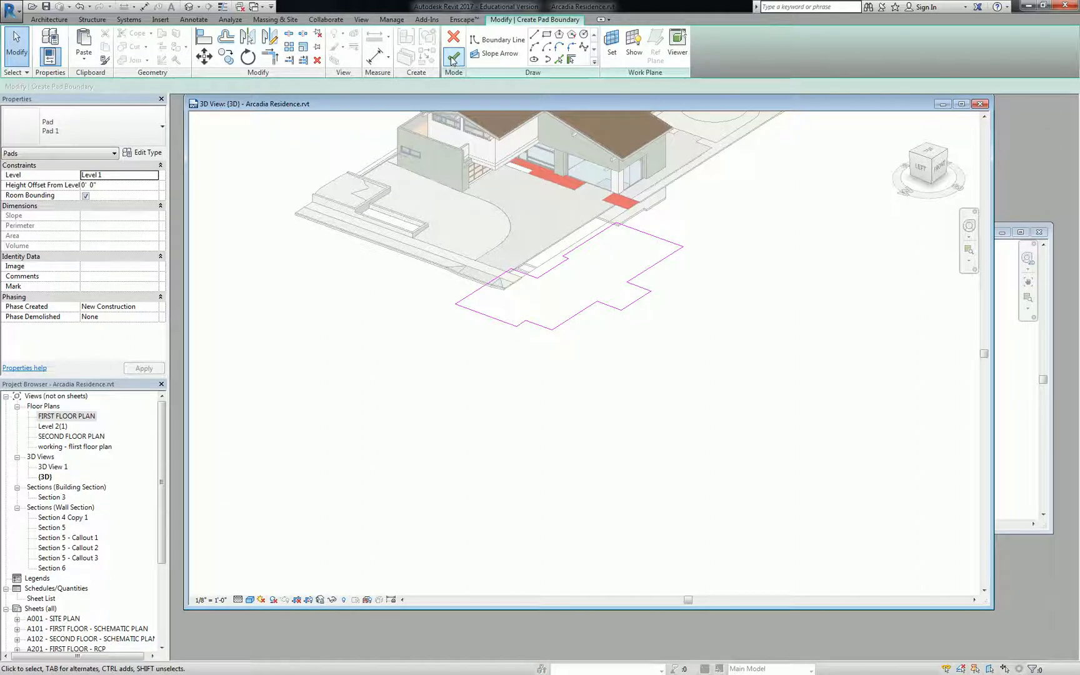
left_click(454, 56)
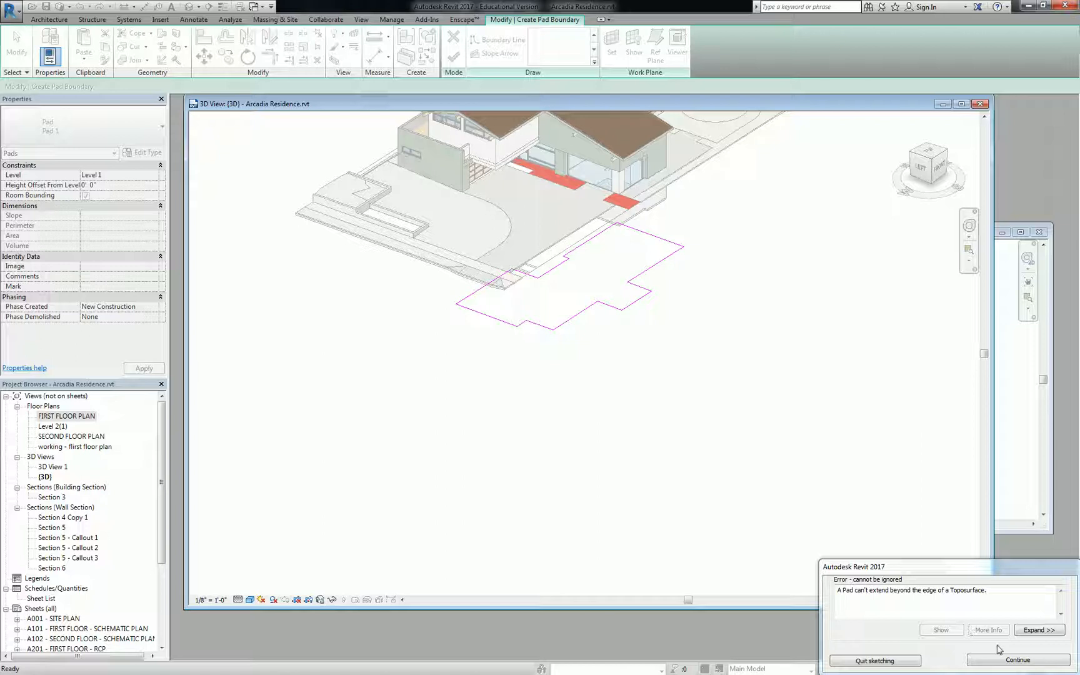
left_click(903, 662)
left_click(566, 350)
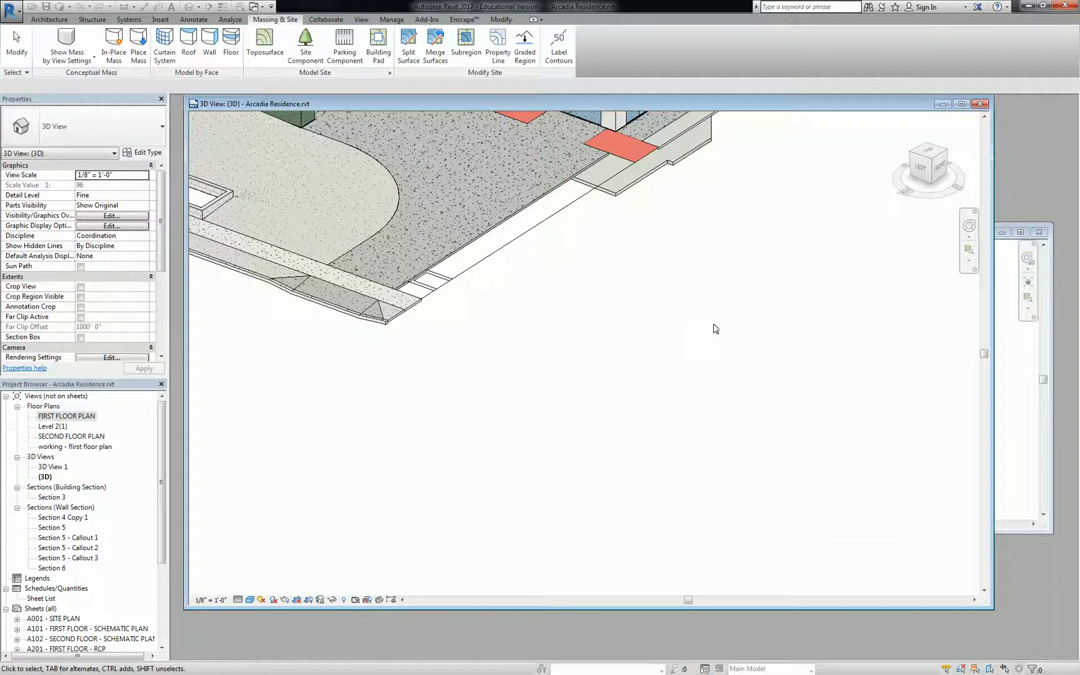
- Examine the backyard topography and the rounded outlines drawn on it beside the house
scroll(713, 328, "down", 3)
middle_click_drag(723, 316, 687, 348)
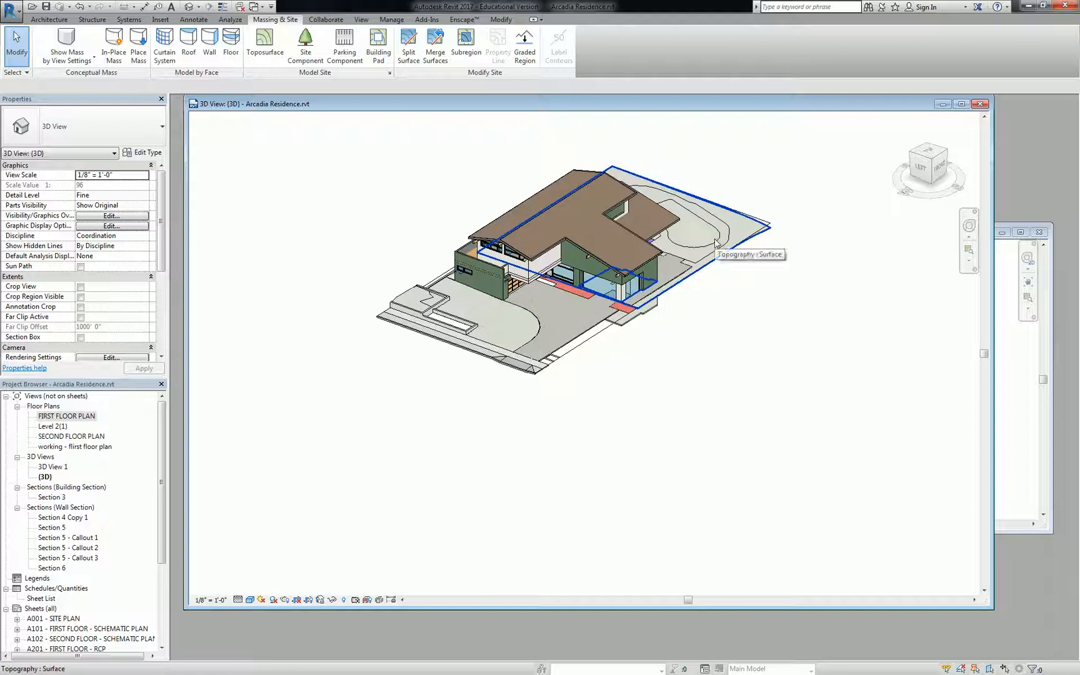
scroll(715, 242, "up", 5)
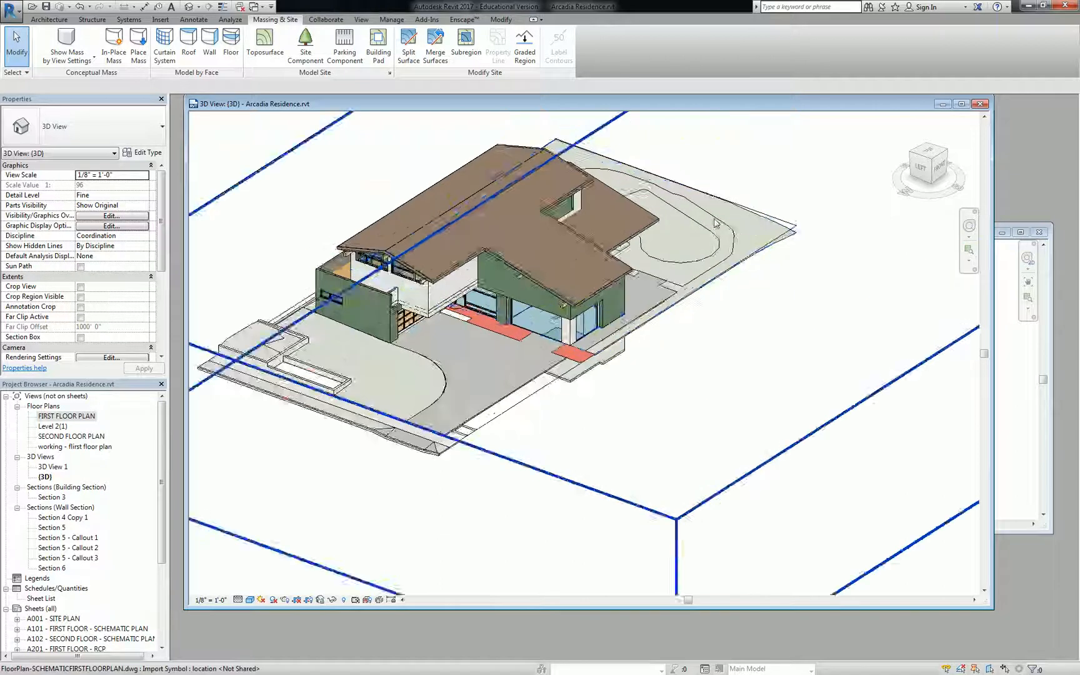
middle_click_drag(759, 271, 506, 336, "shift")
scroll(655, 364, "down", 2)
scroll(771, 366, "up", 2)
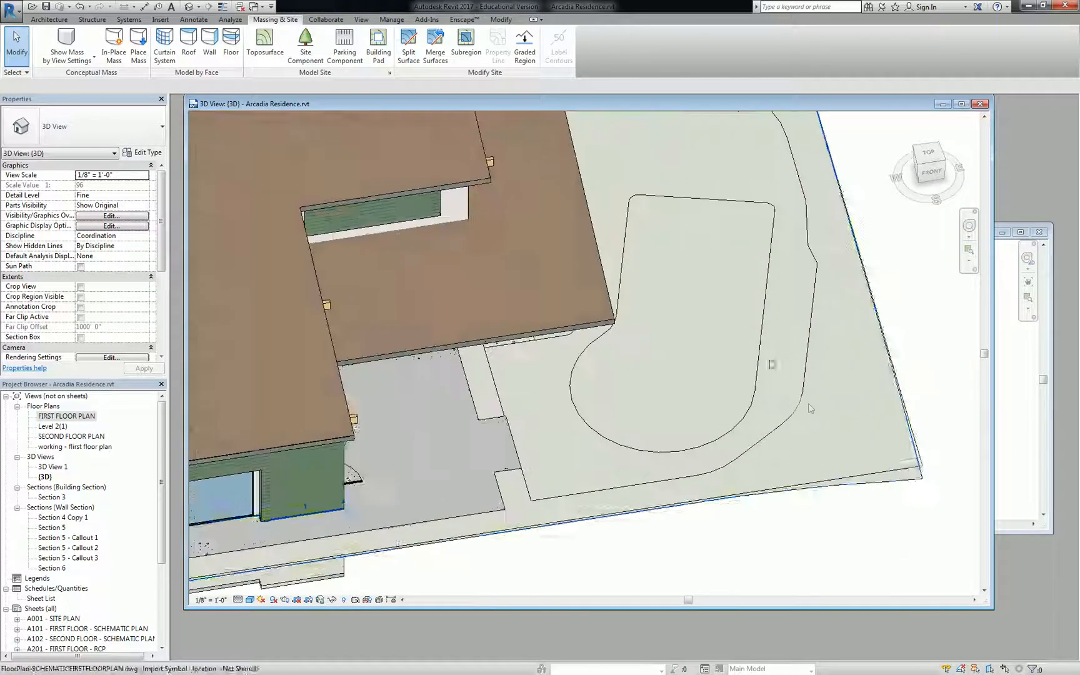
left_click(814, 409)
middle_click_drag(855, 433, 753, 385, "shift")
key("Escape")
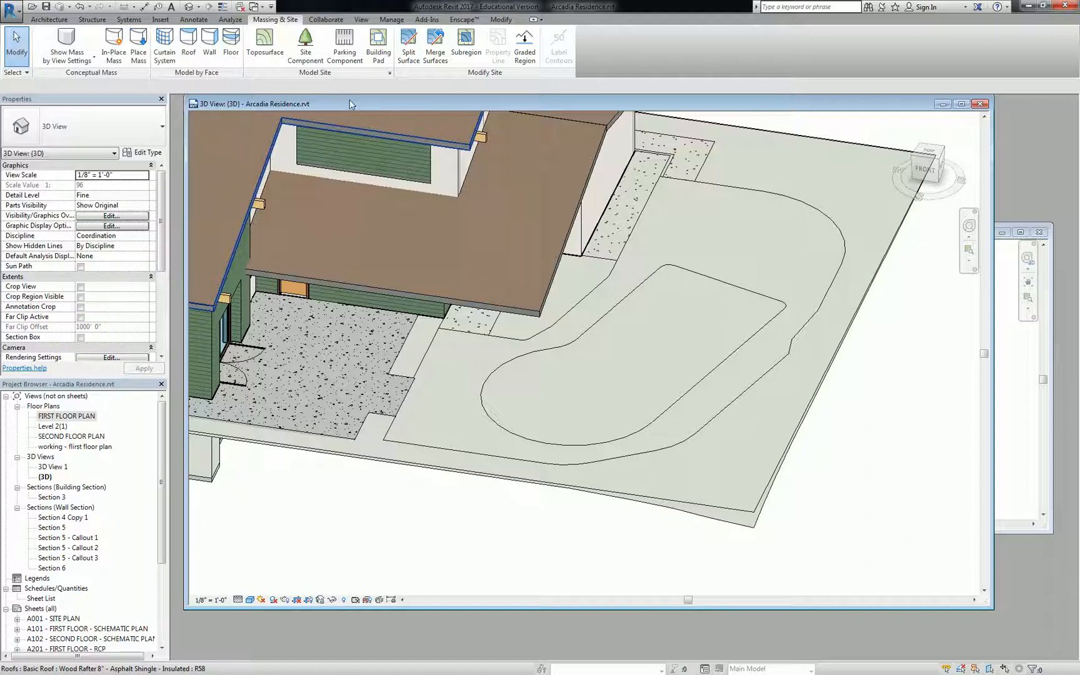
- Create a Level 1 building pad in the backyard by picking the lines of the inner rounded outline as its boundary
left_click(378, 44)
left_click(559, 59)
left_click(512, 362)
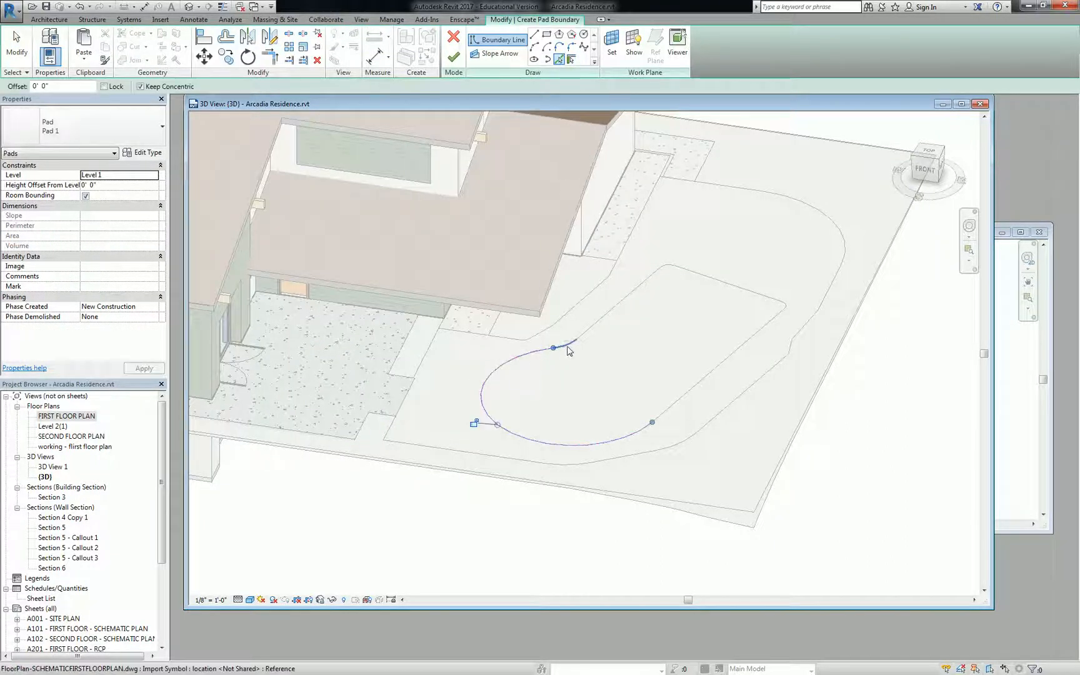
left_click(585, 332)
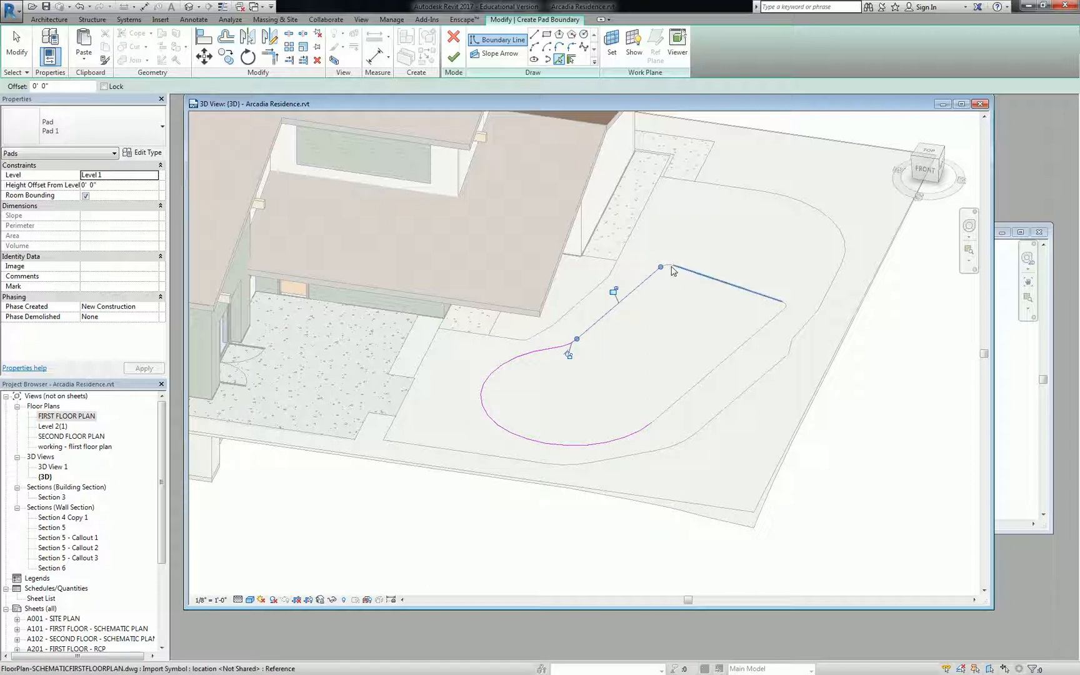
left_click(713, 278)
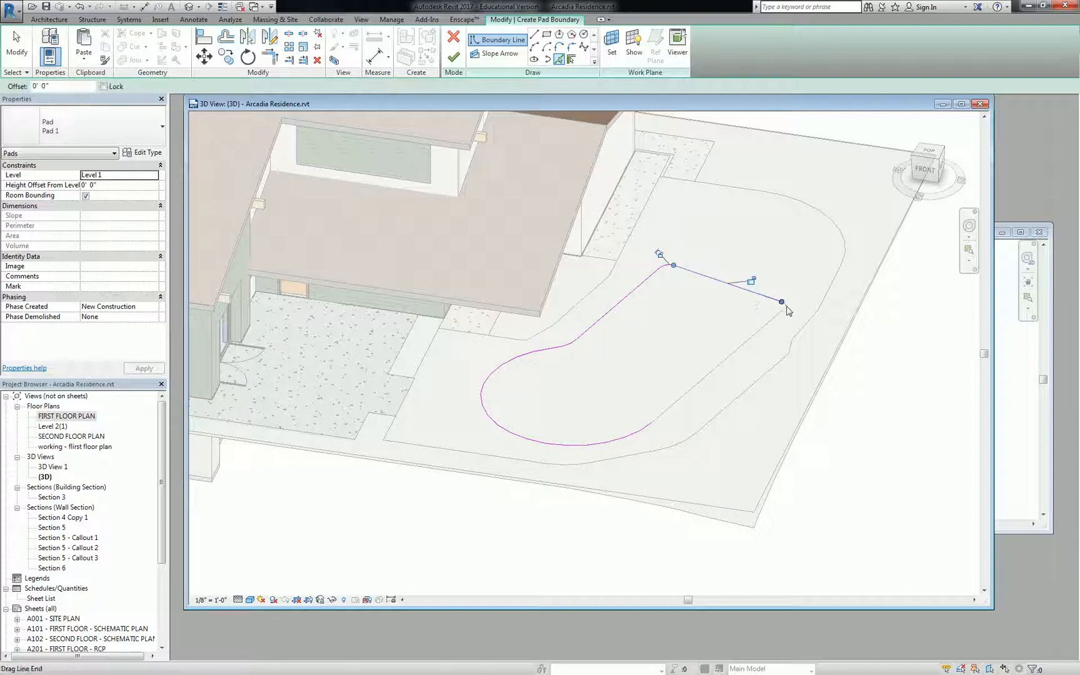
scroll(784, 307, "up", 4)
scroll(784, 307, "down", 4)
left_click(678, 384)
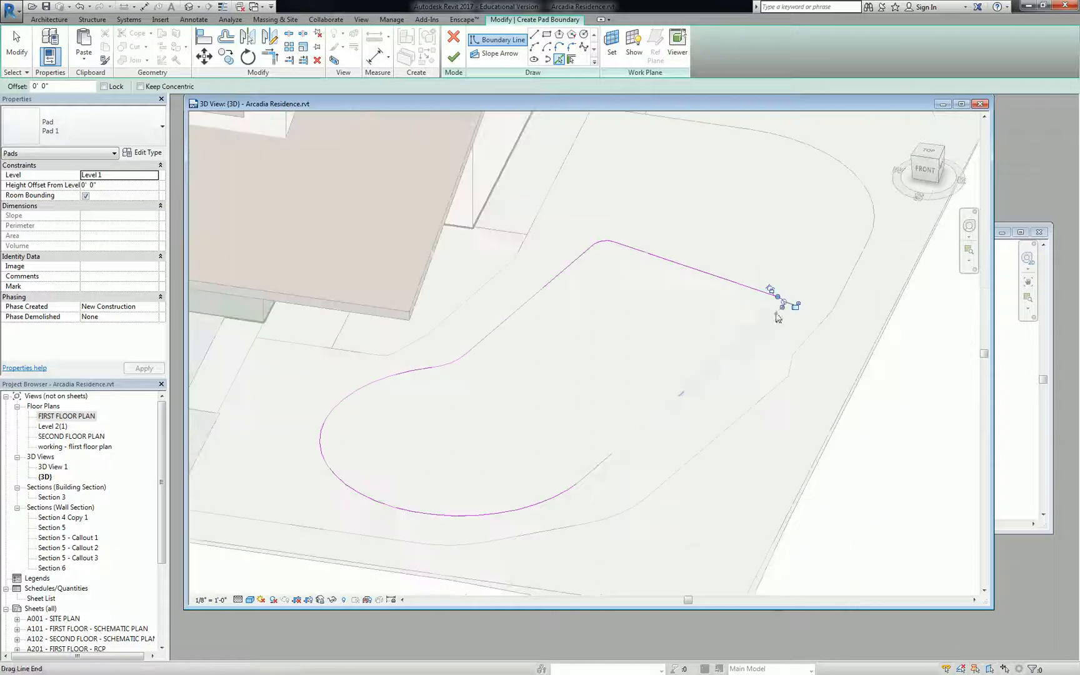
left_click(454, 57)
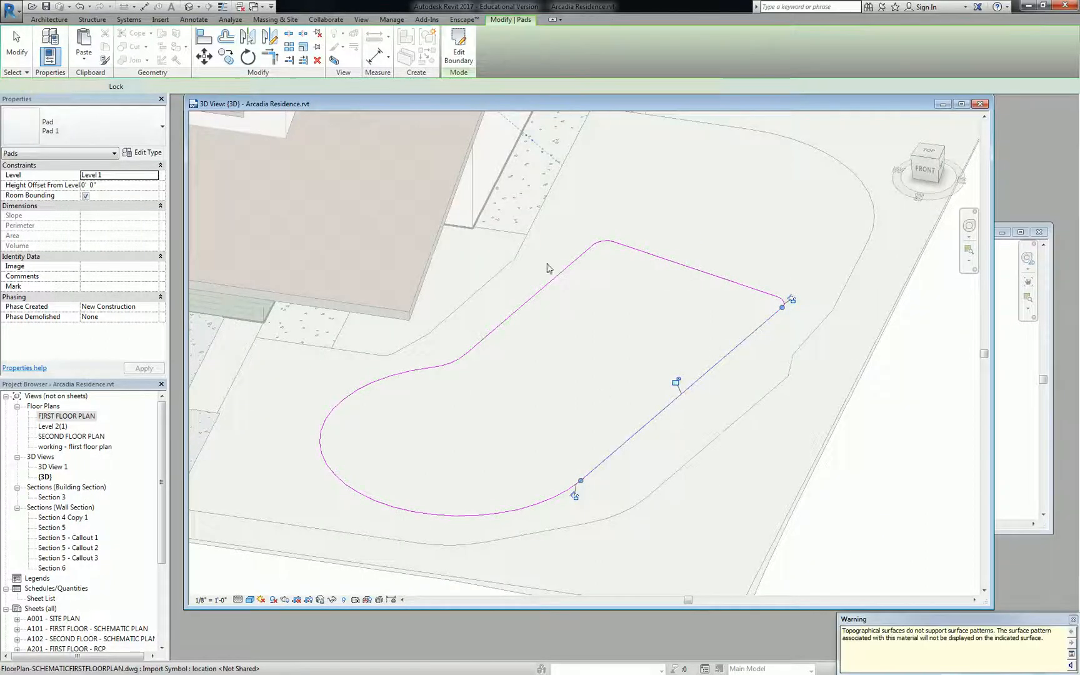
- Set the backyard pad's height offset from Level 1 to -10' 0" to excavate the topography
left_click(117, 185)
type("-10")
key("Return")
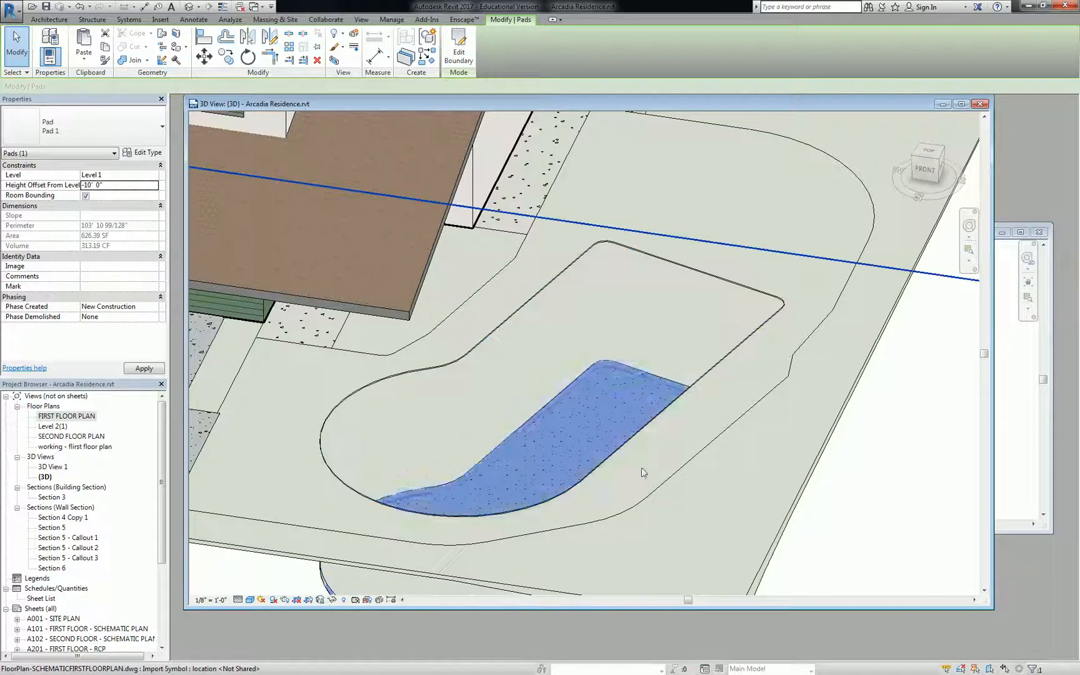
key("Escape")
scroll(708, 426, "down", 2)
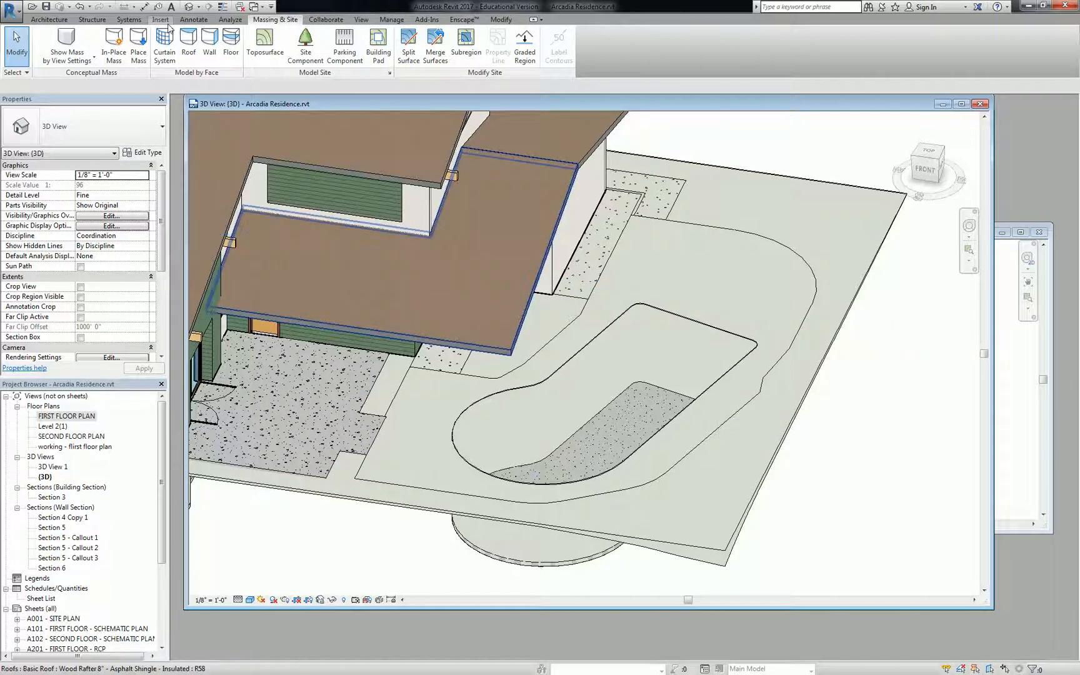
left_click(63, 19)
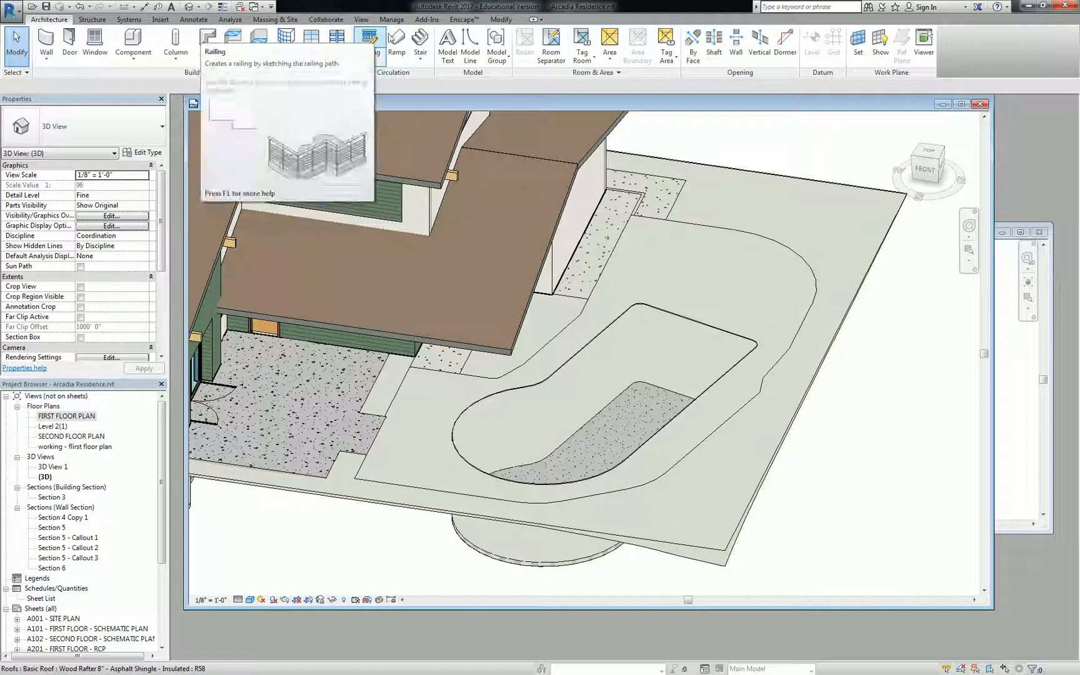
- Place four connected Generic - 6" basic walls on Level 1 by picking the straight end, adjoining rounded corners and long edge of the backyard pad outline
left_click(46, 42)
left_click(125, 128)
scroll(42, 304, "up", 5)
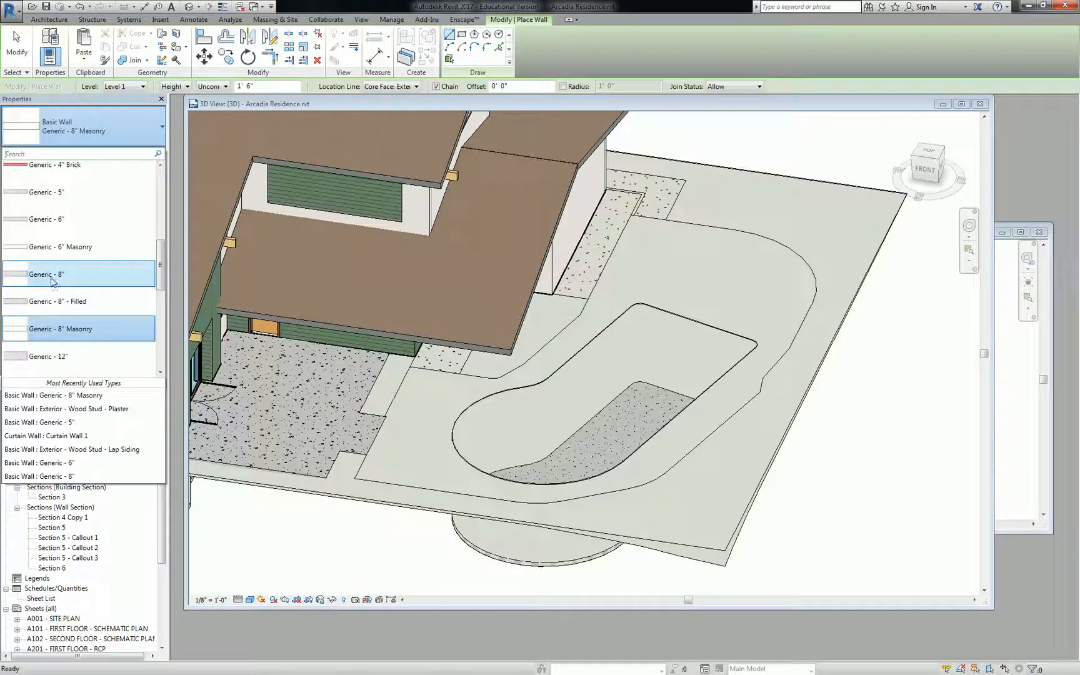
left_click(47, 219)
middle_click_drag(475, 301, 375, 258)
left_click(499, 47)
scroll(538, 261, "up", 4)
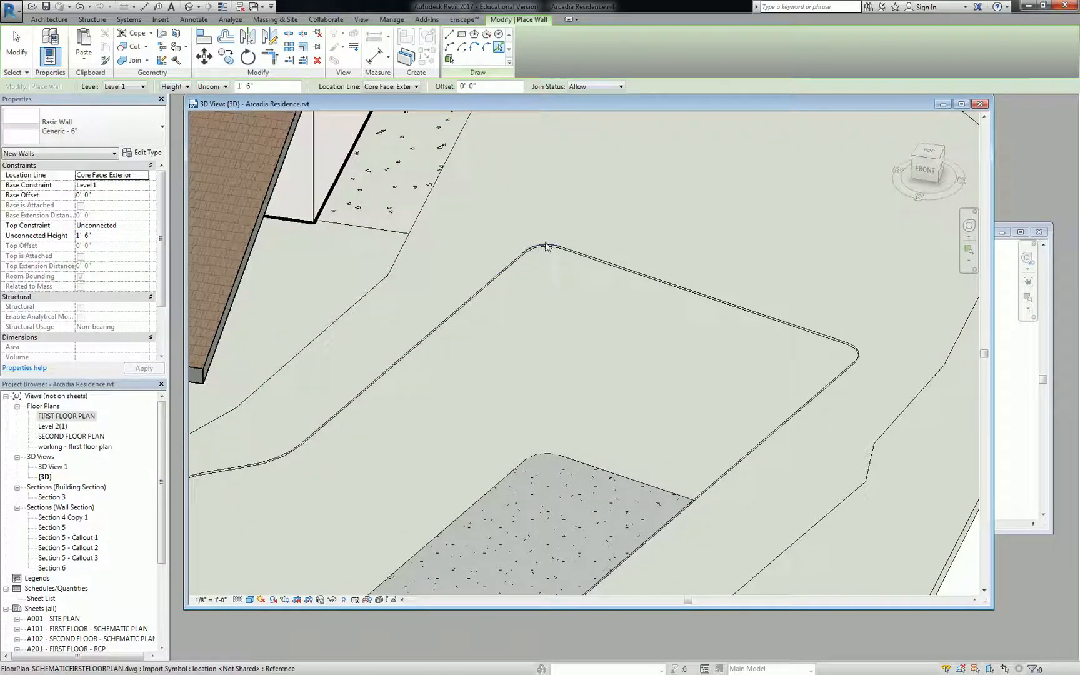
left_click(546, 251)
left_click(582, 255)
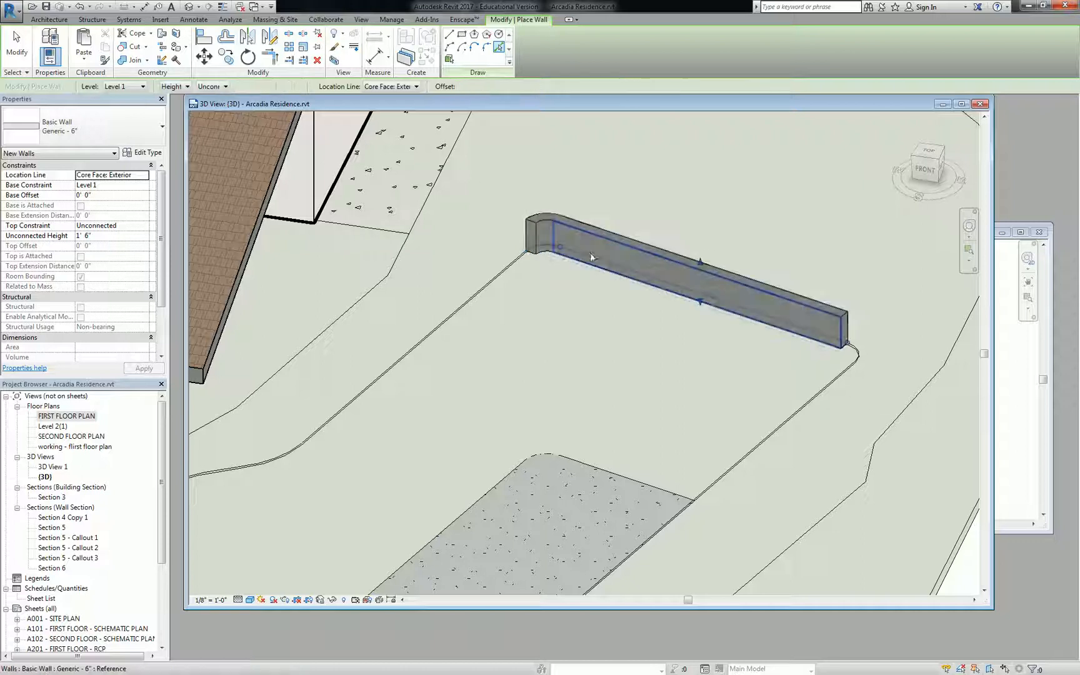
left_click(844, 373)
scroll(843, 374, "down", 4)
key("Escape")
- Select the chain of four walls along the backyard pad and set their base offset to -10' 0"
key("Tab")
left_click(834, 361)
left_click(114, 197)
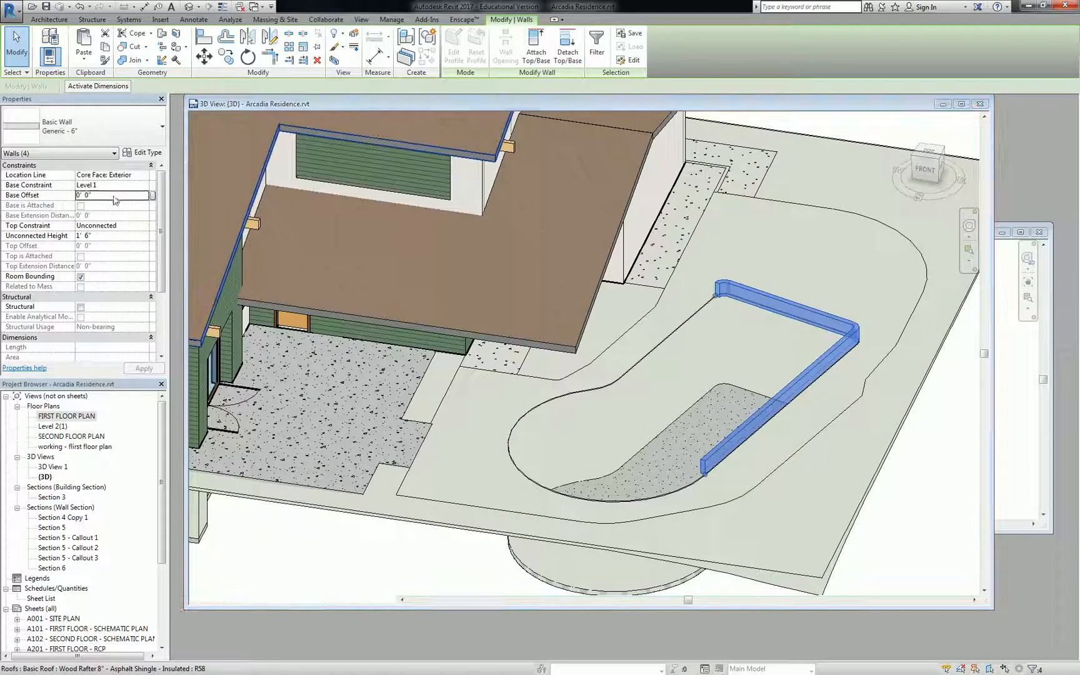
type("-10")
key("Return")
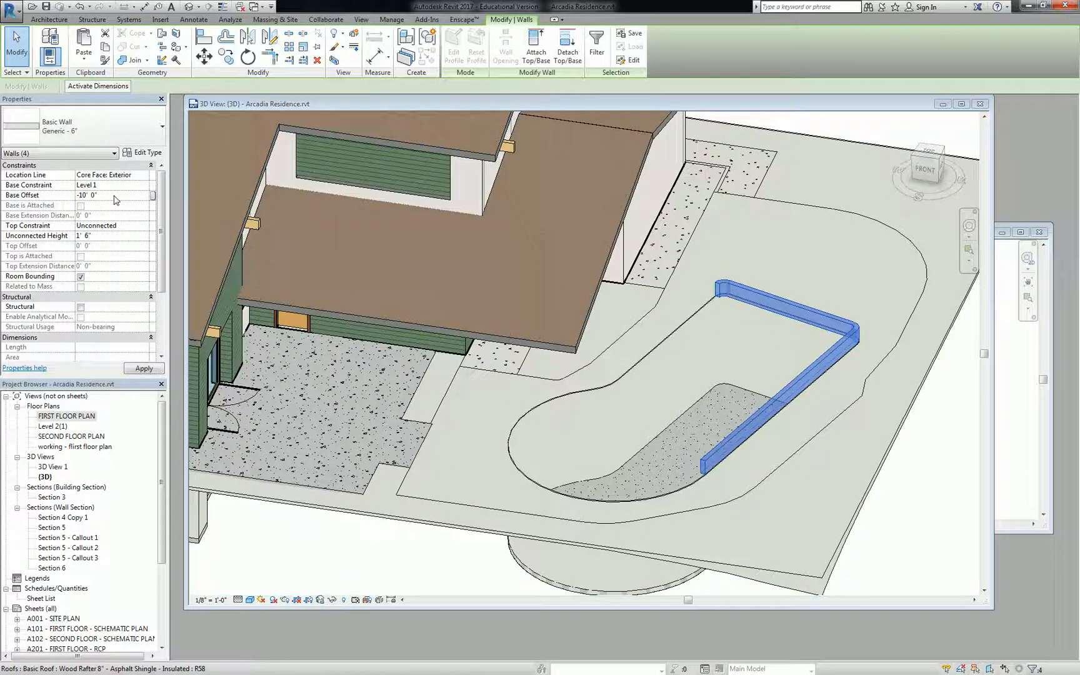
- Set the unconnected height of the four backyard pad walls to 0' 2"
left_click(113, 236)
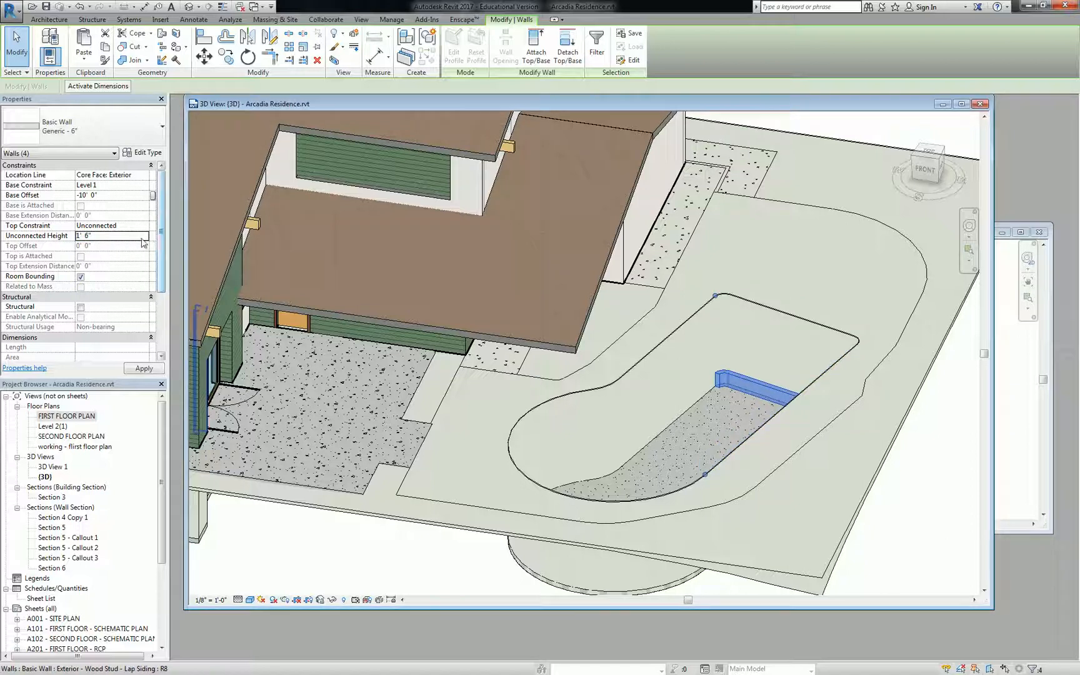
type("0 2")
key("Return")
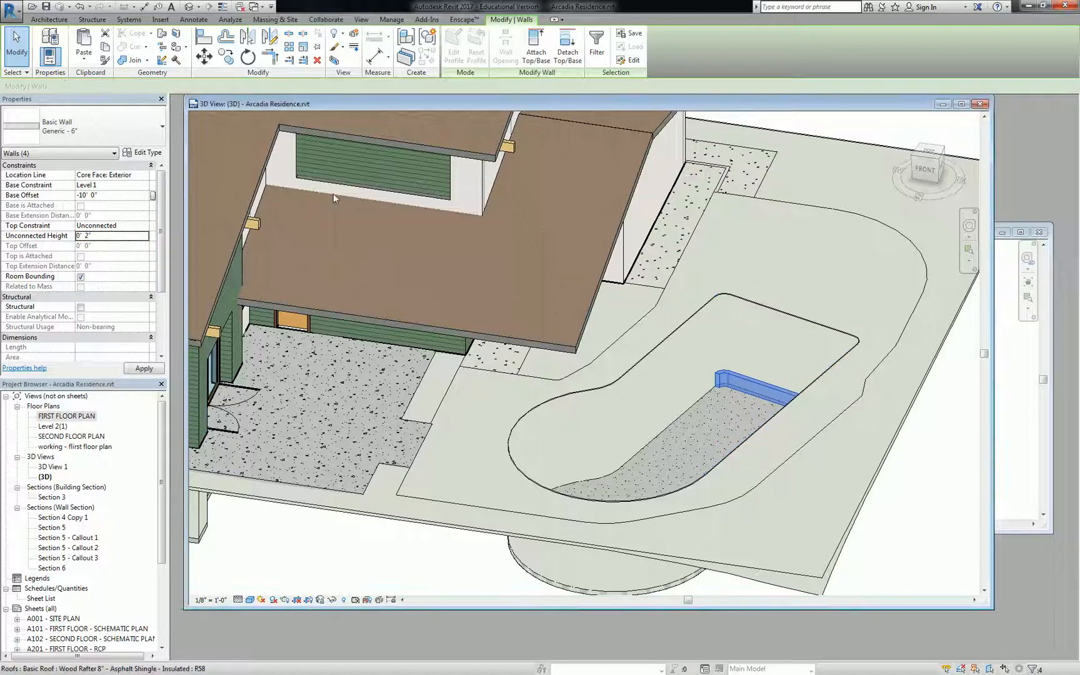
- Constrain the top of the four backyard pad walls up to Level 1 and inspect them along the excavation
left_click(113, 226)
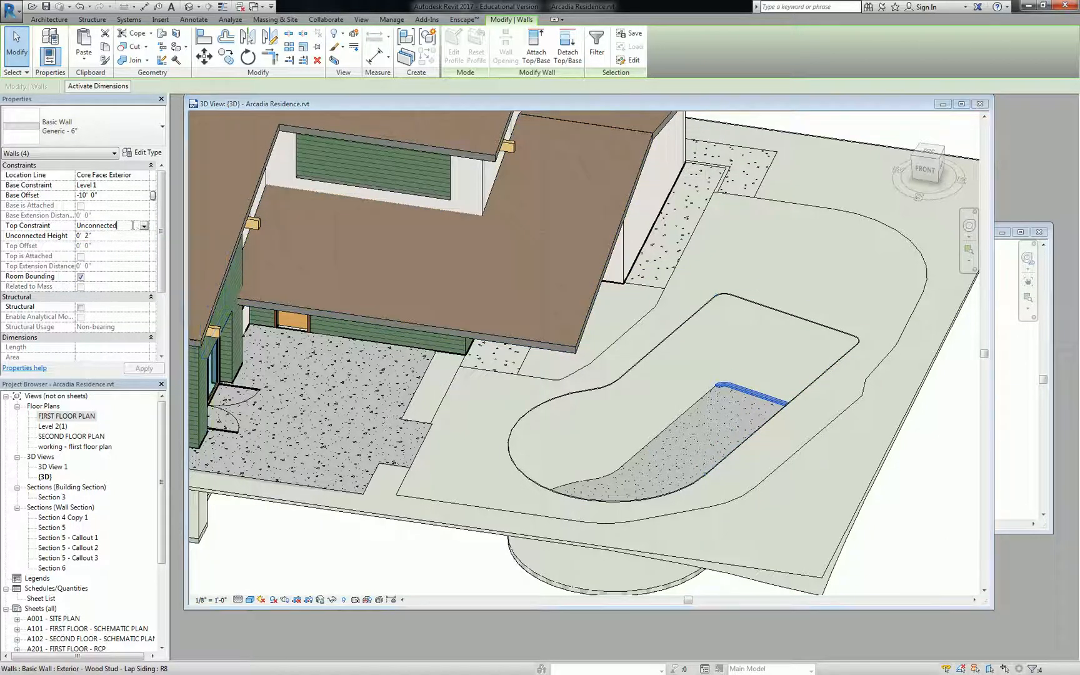
left_click(143, 226)
left_click(109, 261)
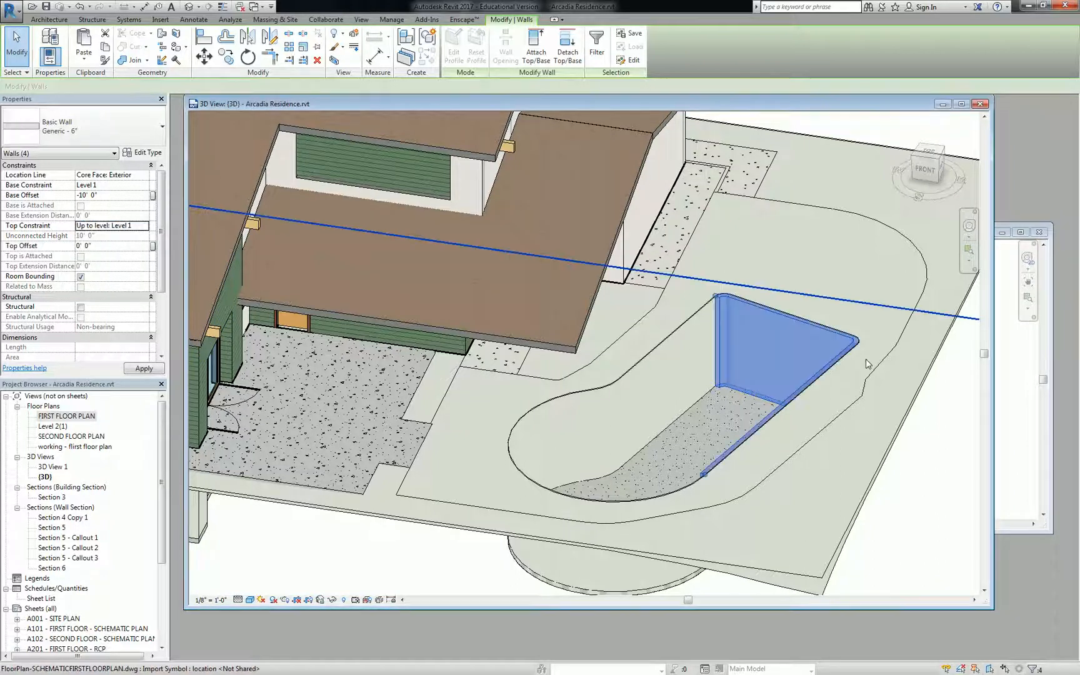
key("Escape")
scroll(868, 346, "up", 4)
scroll(857, 353, "up", 3)
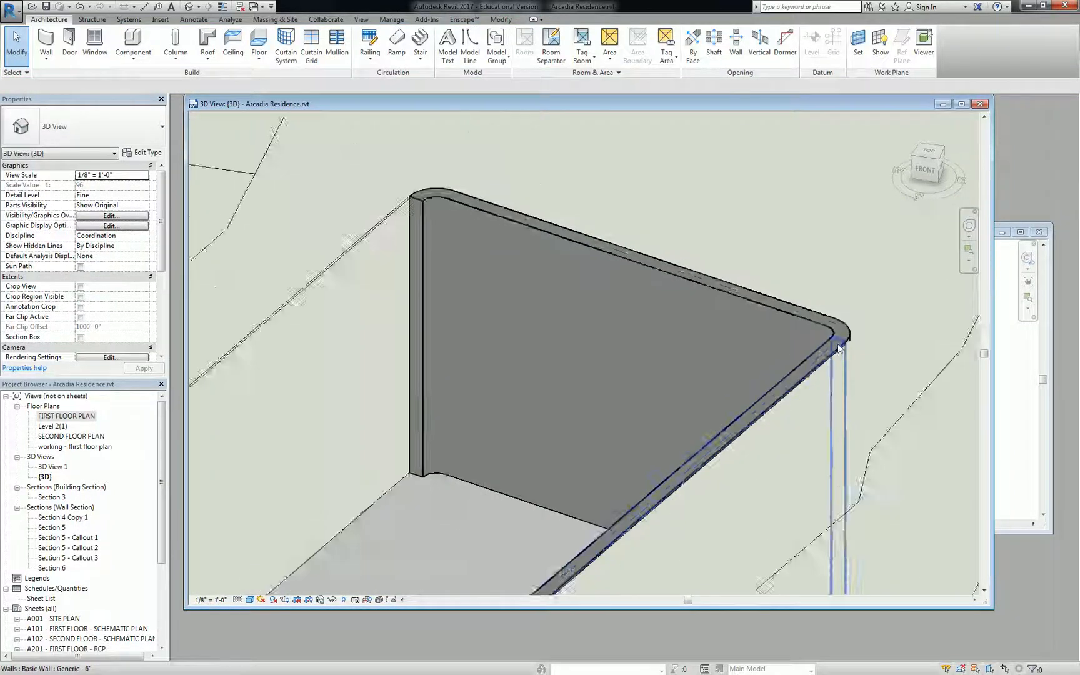
scroll(844, 350, "down", 6)
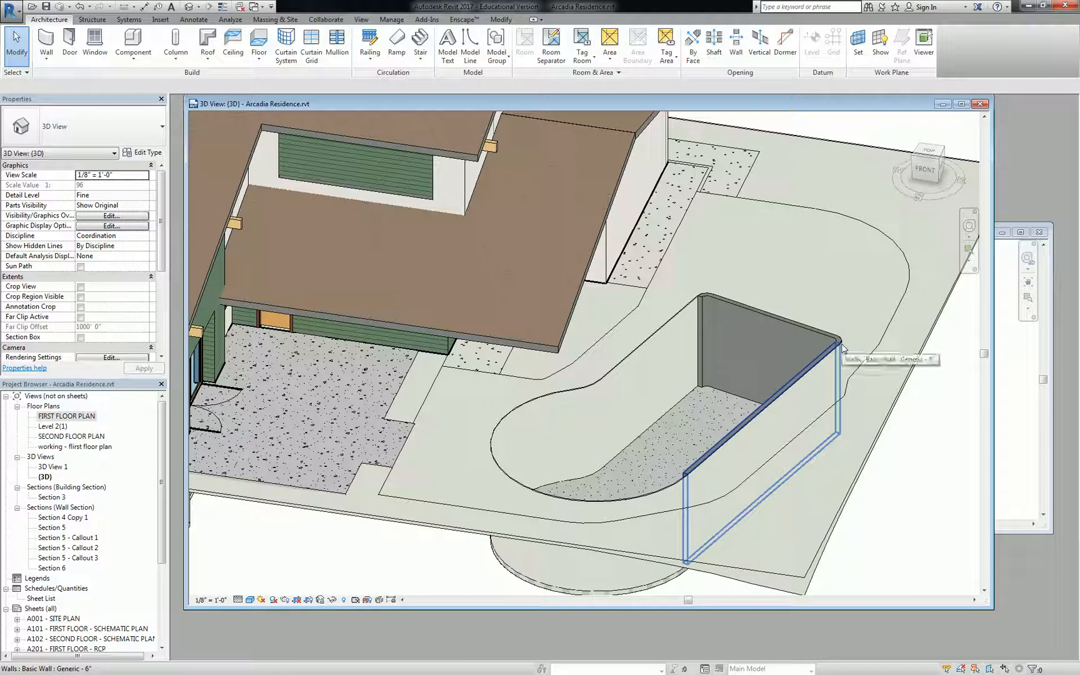